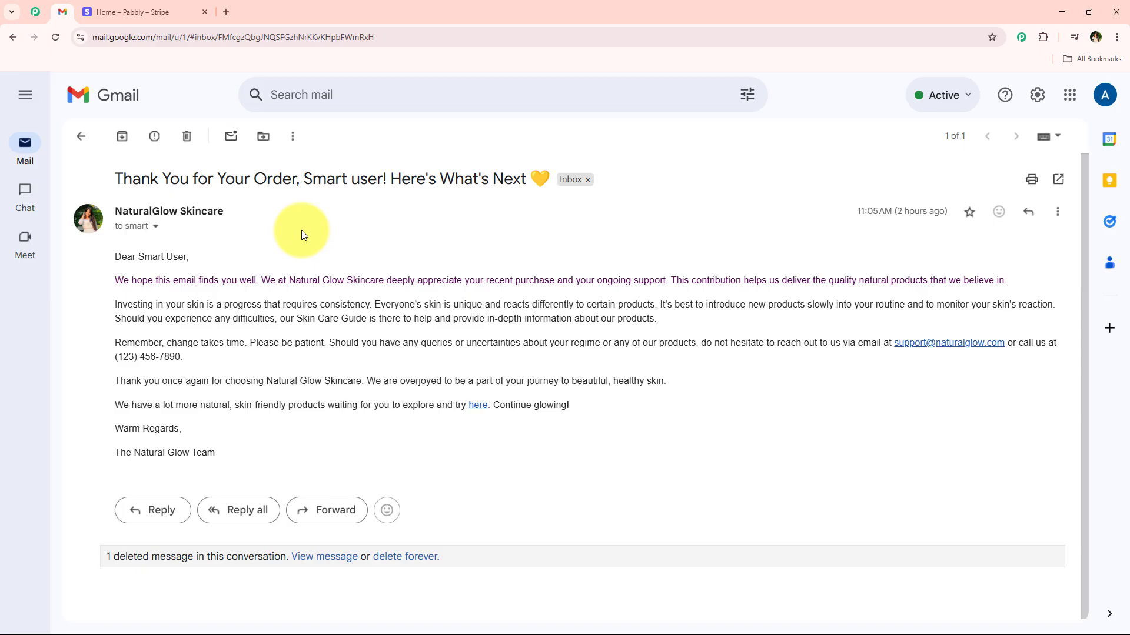
# Open pabbly.com/connect in a new browser tab and dismiss the Monsoon Sale offer.
pyautogui.click(226, 12)
pyautogui.write('pabbly.com/connect')
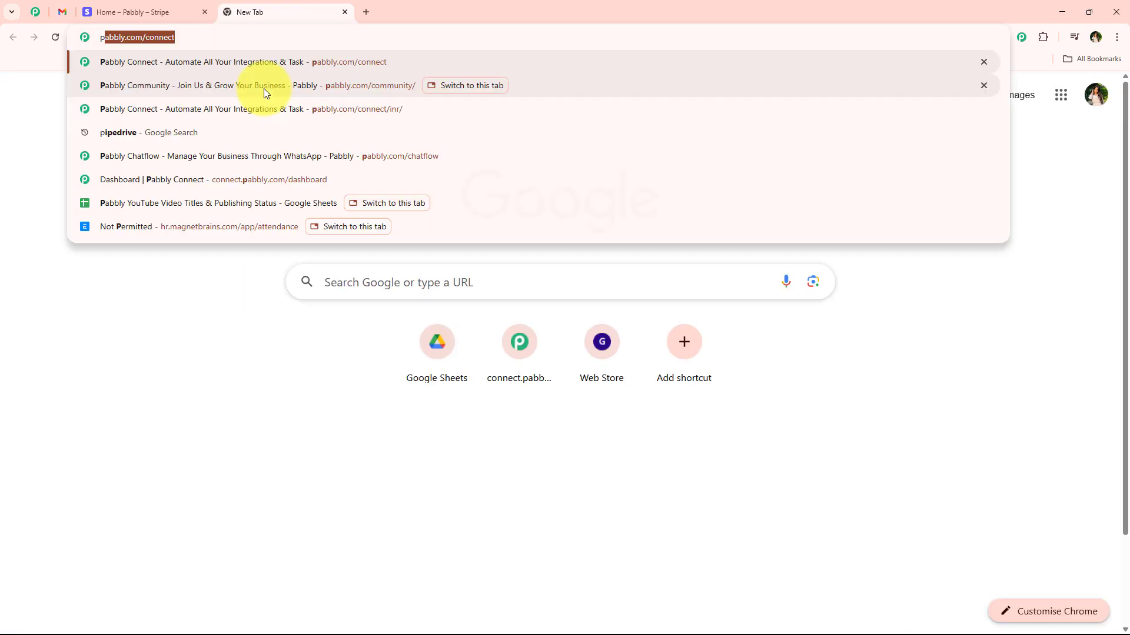
pyautogui.press('Return')
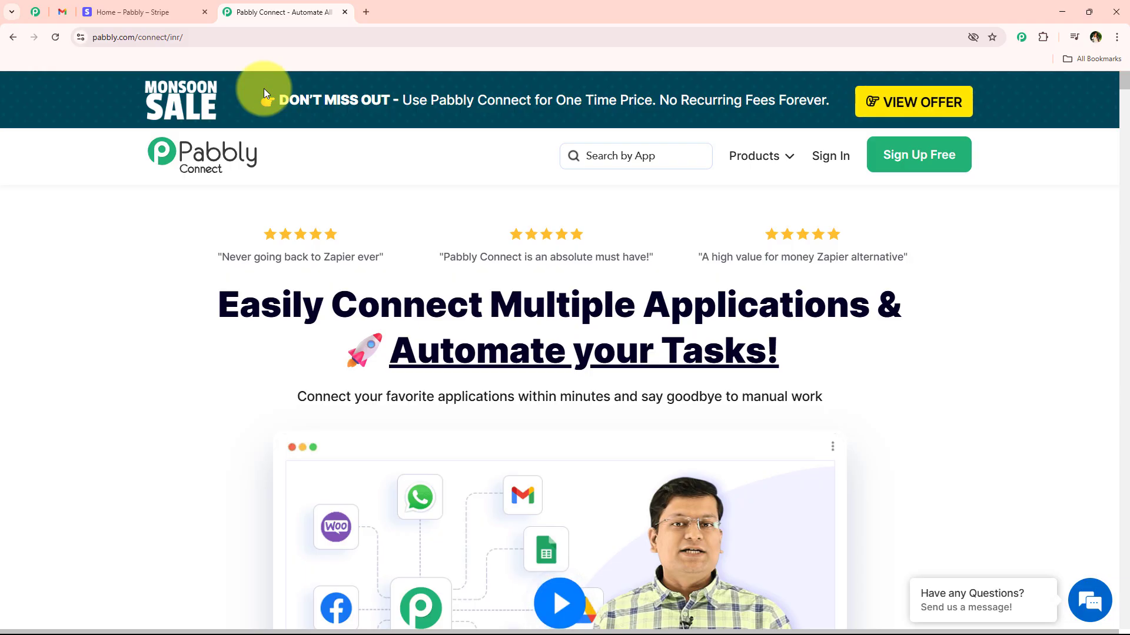
pyautogui.moveTo(335, 48)
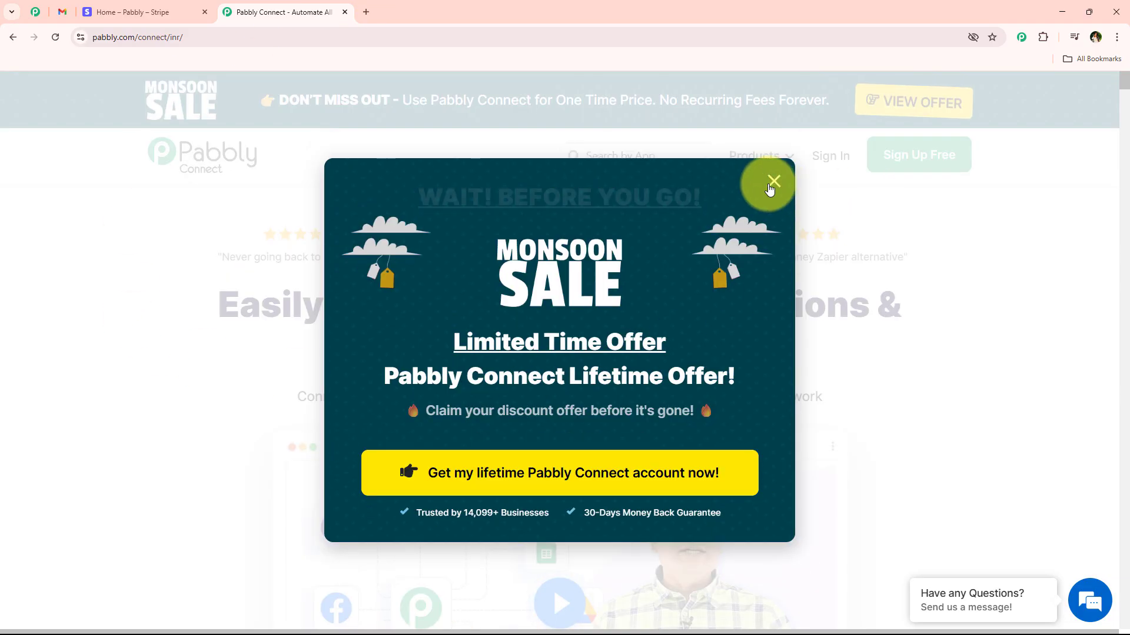
pyautogui.click(772, 183)
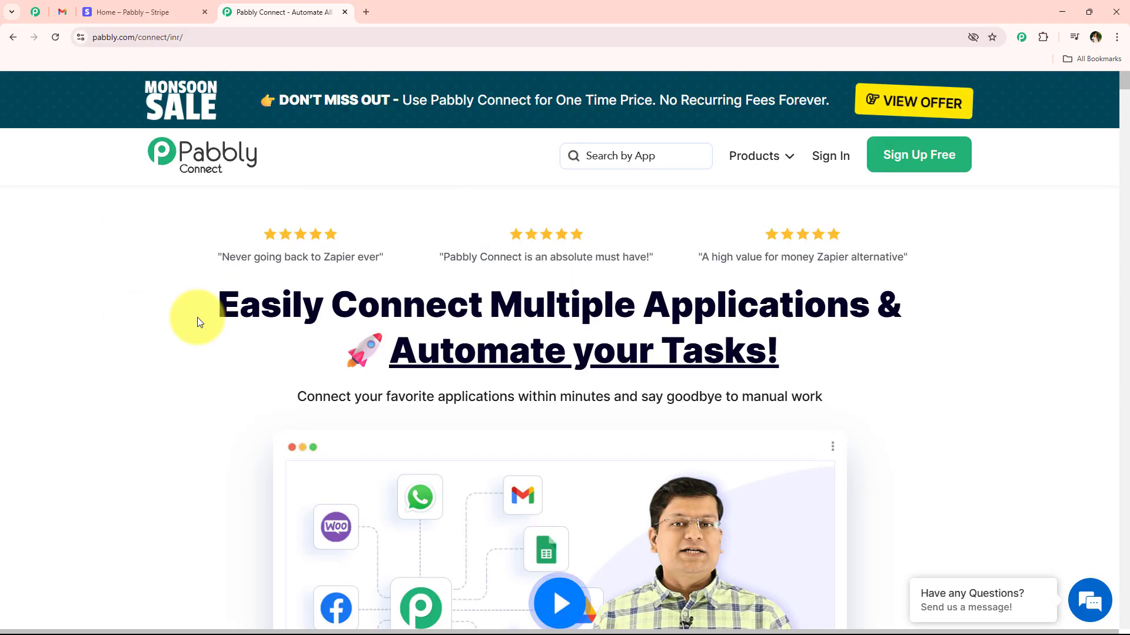
# Look through the Pabbly Community page from its reviews up to its heading, and return to the Pabbly Connect site.
pyautogui.click(32, 11)
pyautogui.scroll(2, 105, 356)
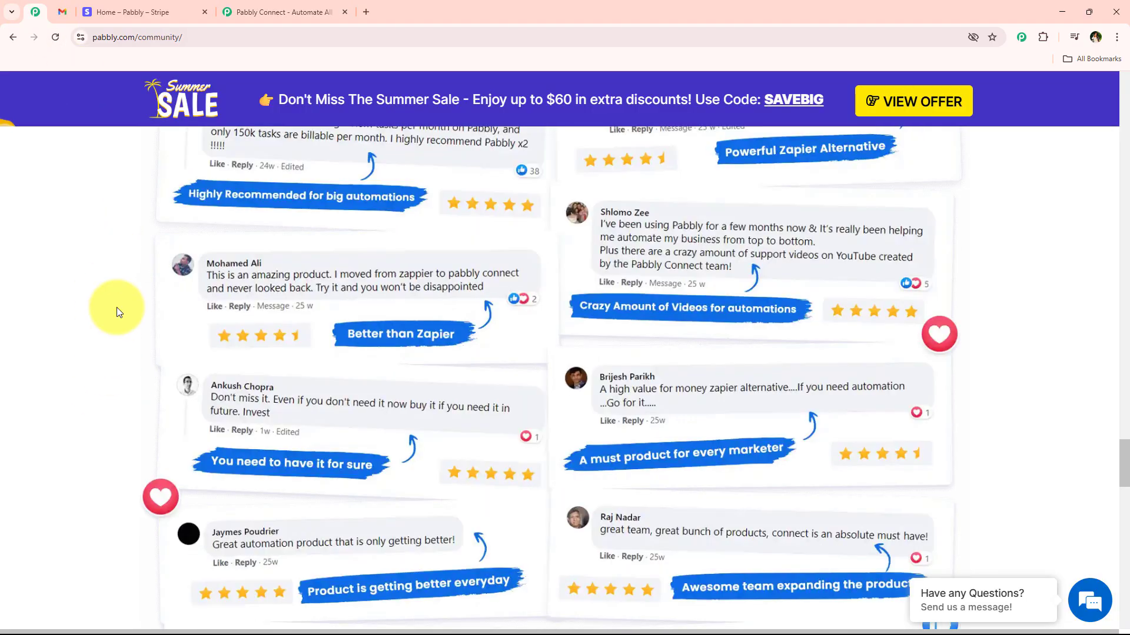
pyautogui.middleClick(125, 338)
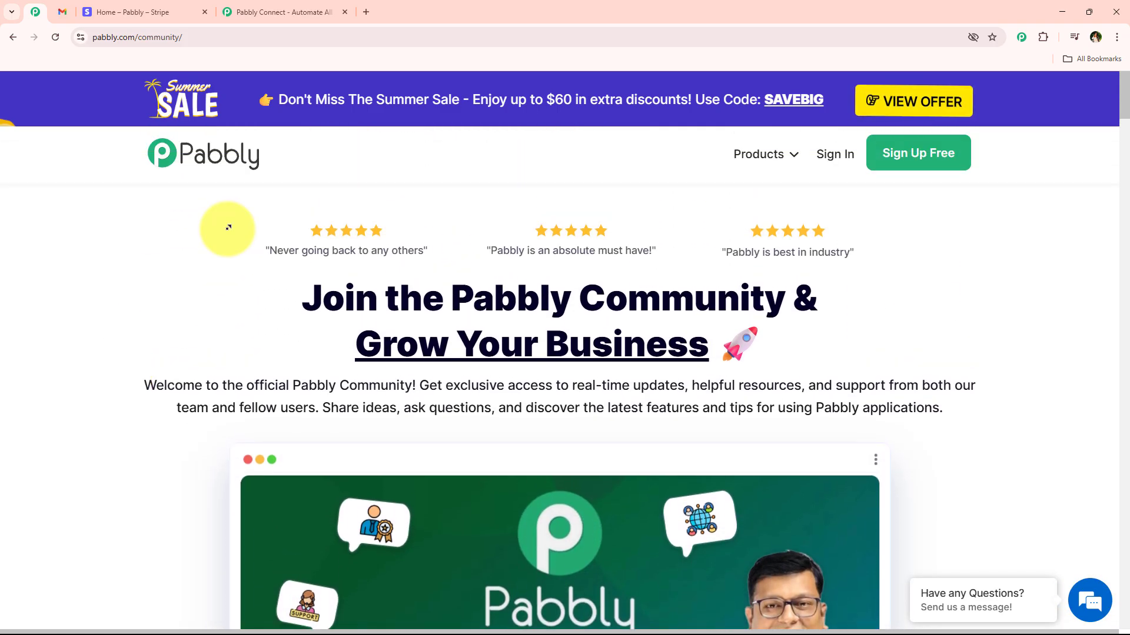
pyautogui.click(310, 10)
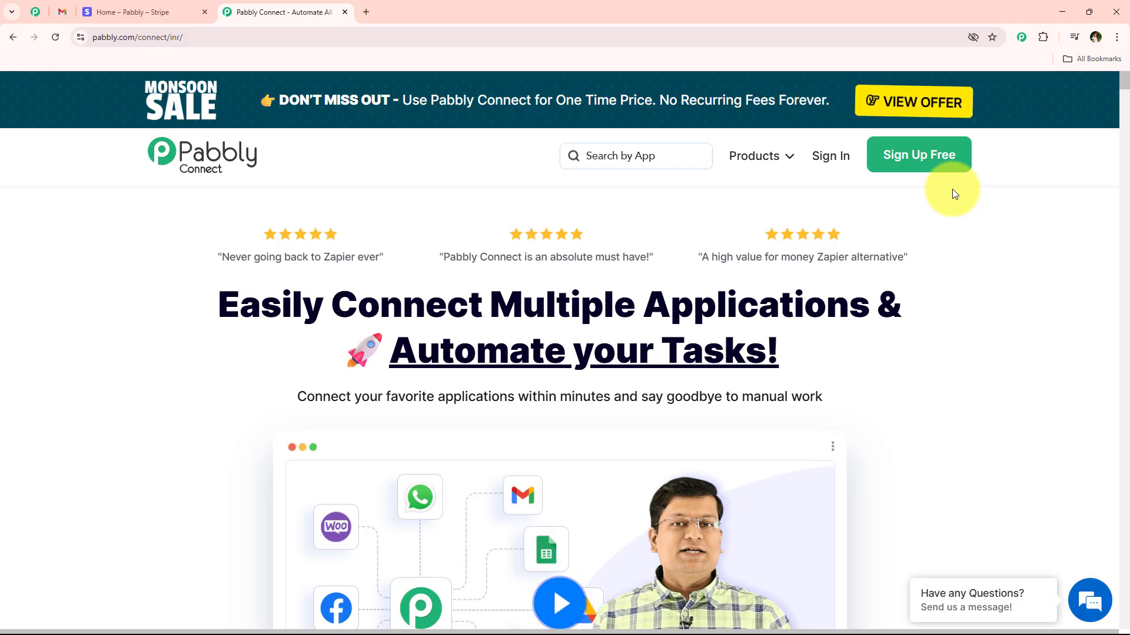
# Sign in to Pabbly and access the Pabbly Connect application from the list of all apps.
pyautogui.click(837, 158)
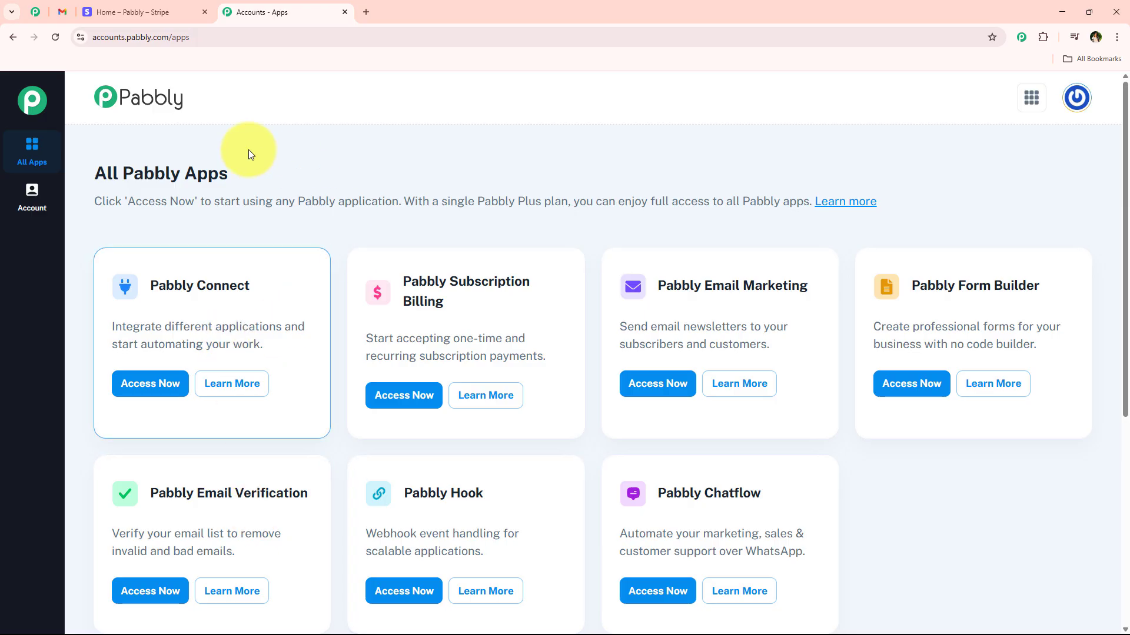
pyautogui.moveTo(147, 287); pyautogui.dragTo(259, 285)
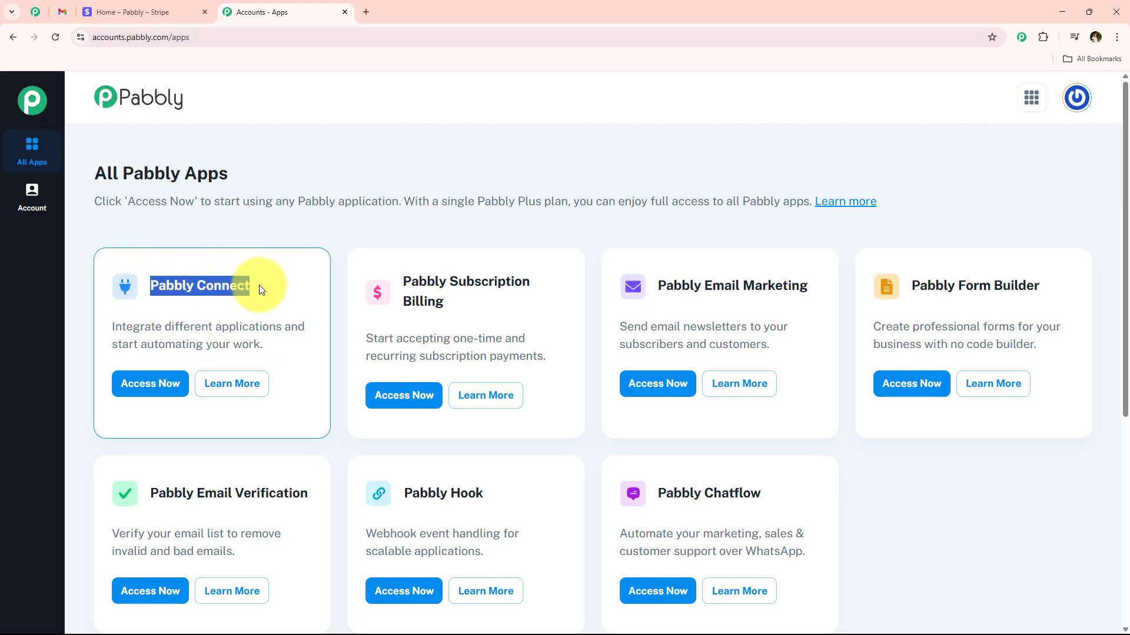
pyautogui.moveTo(164, 327); pyautogui.dragTo(284, 328)
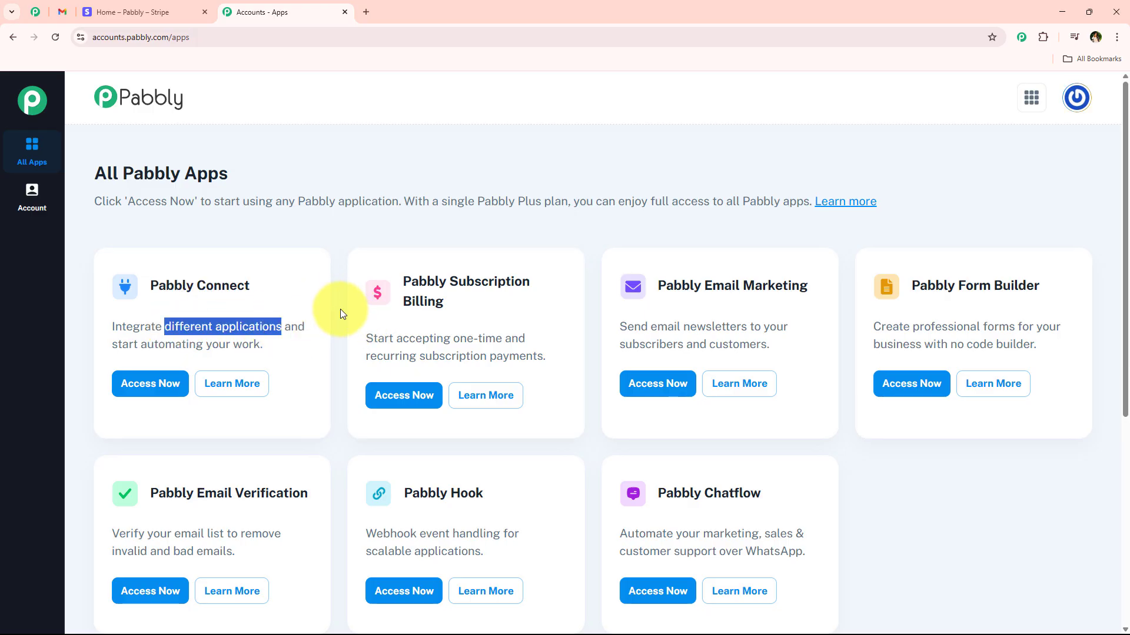
pyautogui.click(148, 384)
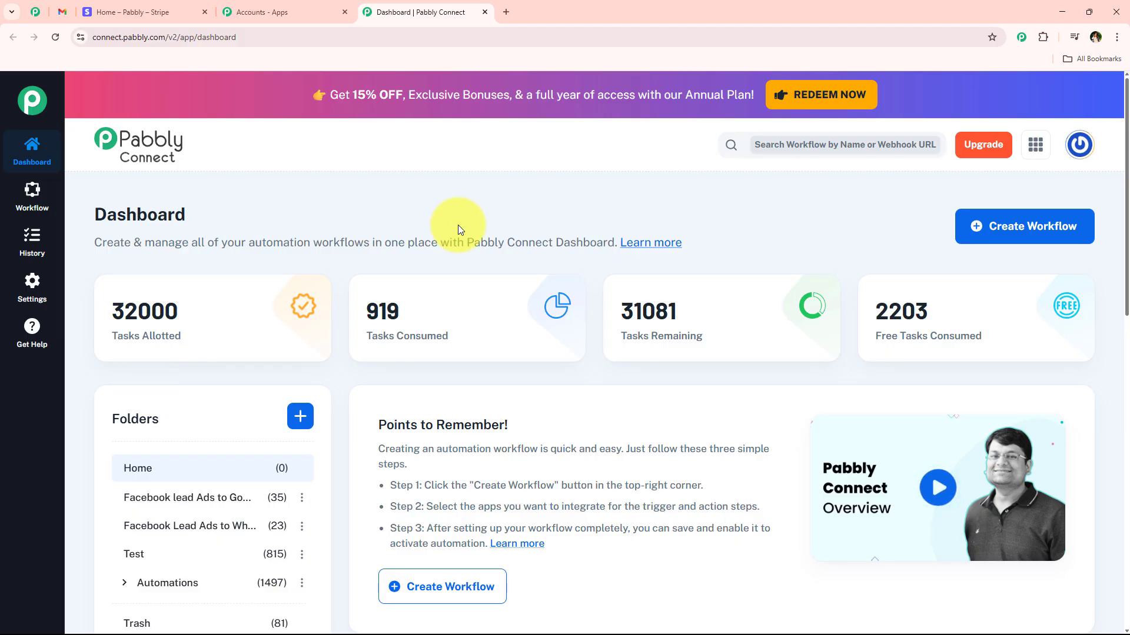
# Start a new workflow with the Classic builder and choose Automations as its folder.
pyautogui.click(1049, 243)
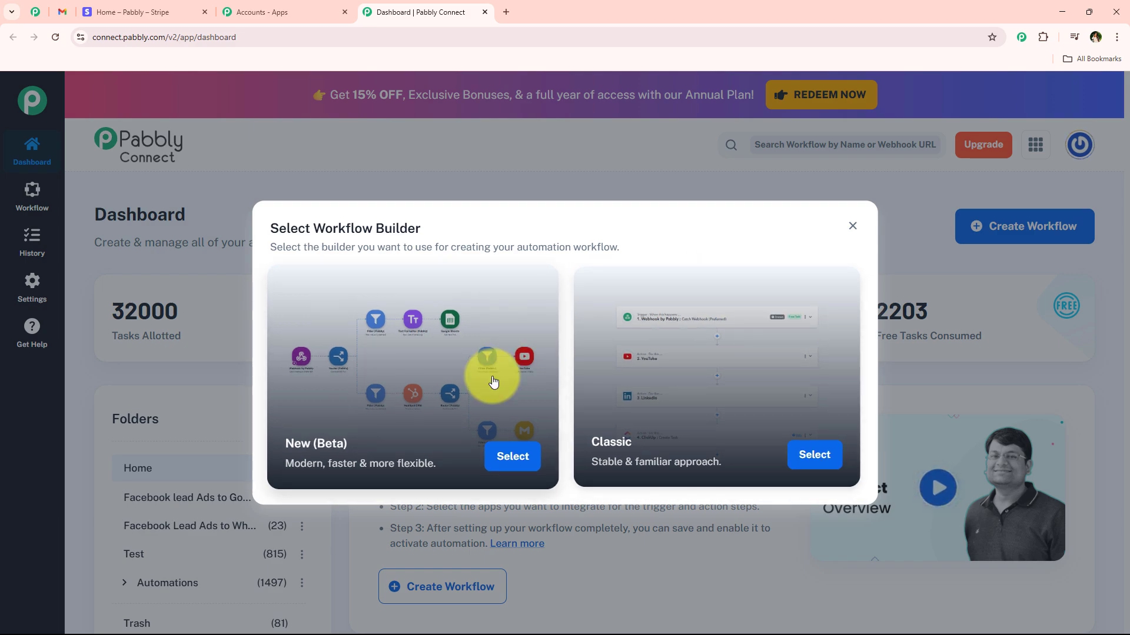
pyautogui.click(838, 454)
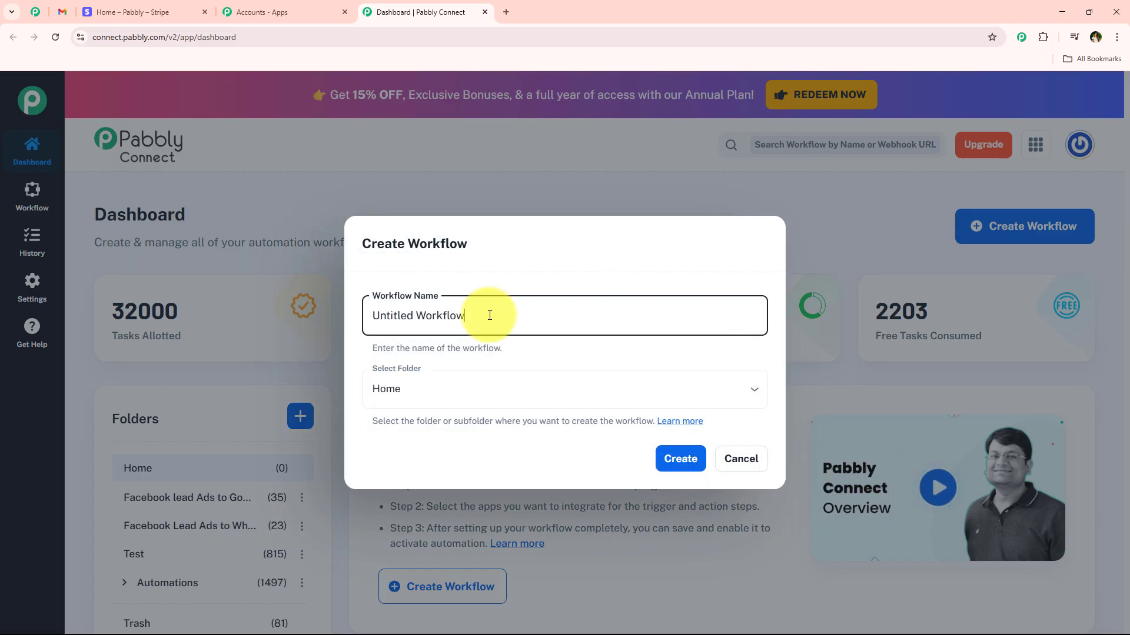
pyautogui.moveTo(543, 323); pyautogui.dragTo(298, 318)
pyautogui.click(431, 389)
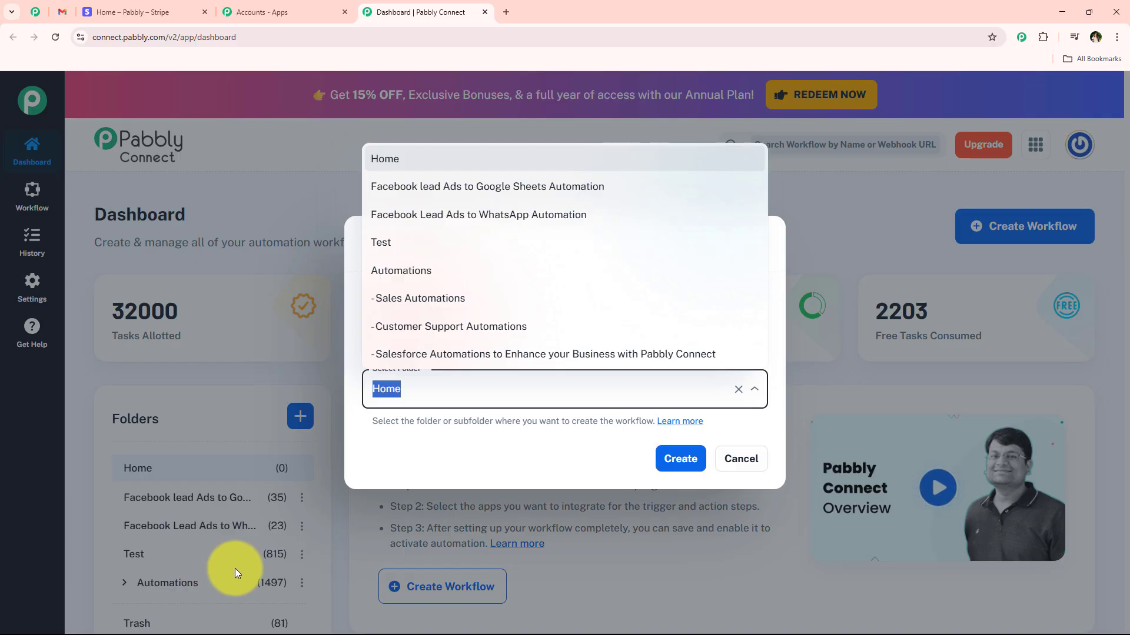
pyautogui.click(433, 469)
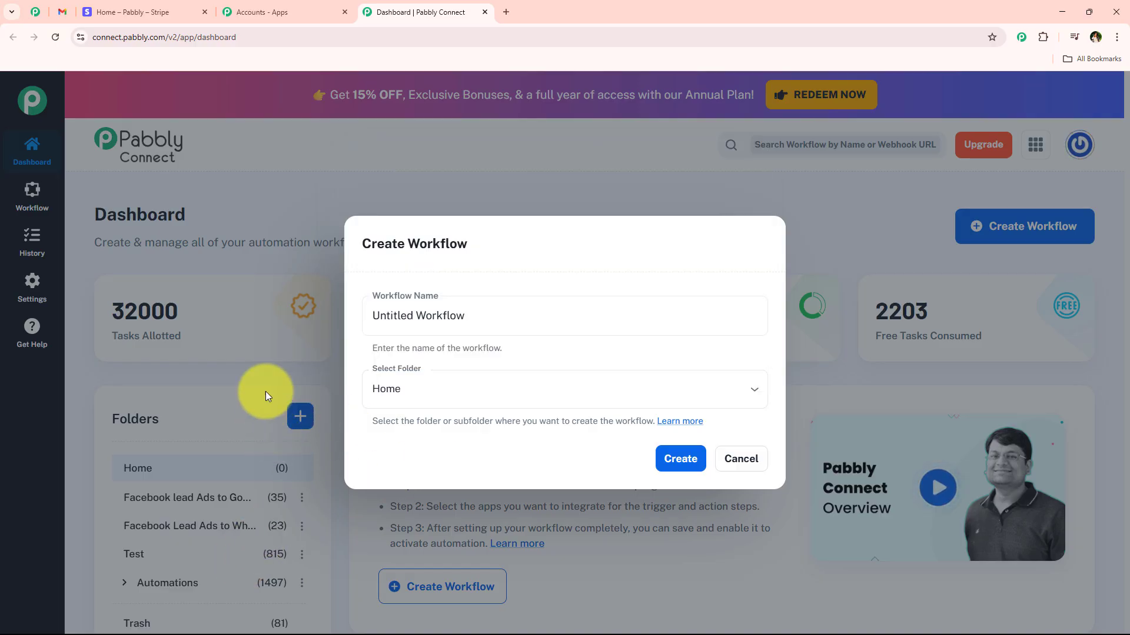
pyautogui.click(433, 386)
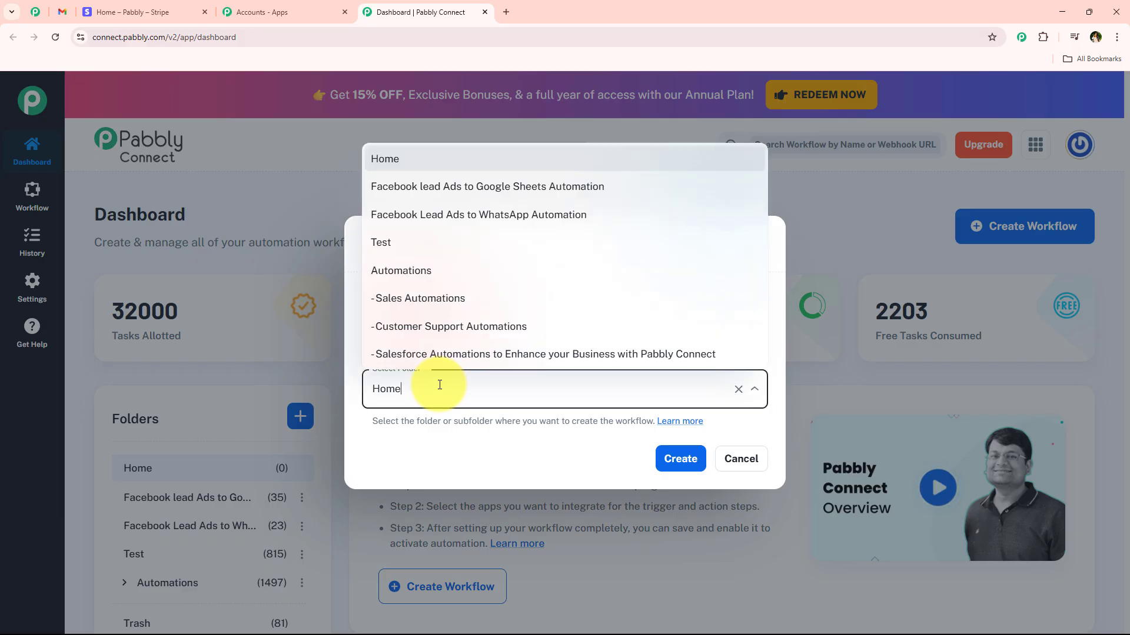
pyautogui.moveTo(434, 386); pyautogui.dragTo(344, 394)
pyautogui.click(540, 274)
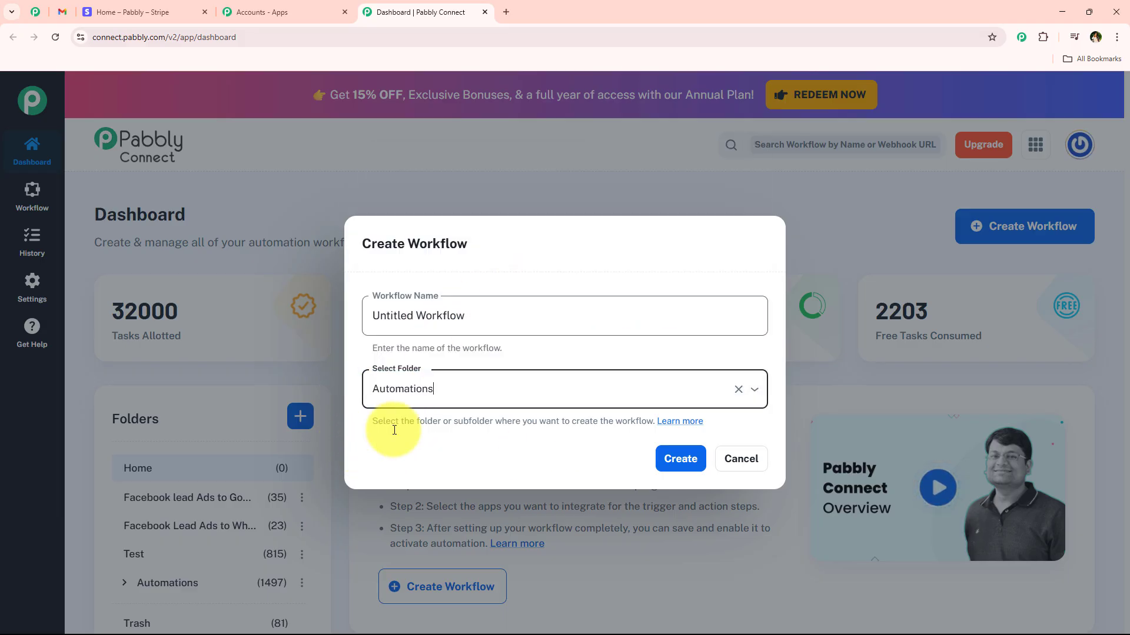
# Name the workflow "Send AI-Powered Follow-Up Emails After Payment via Stripe" and create it.
pyautogui.moveTo(522, 321); pyautogui.dragTo(305, 294)
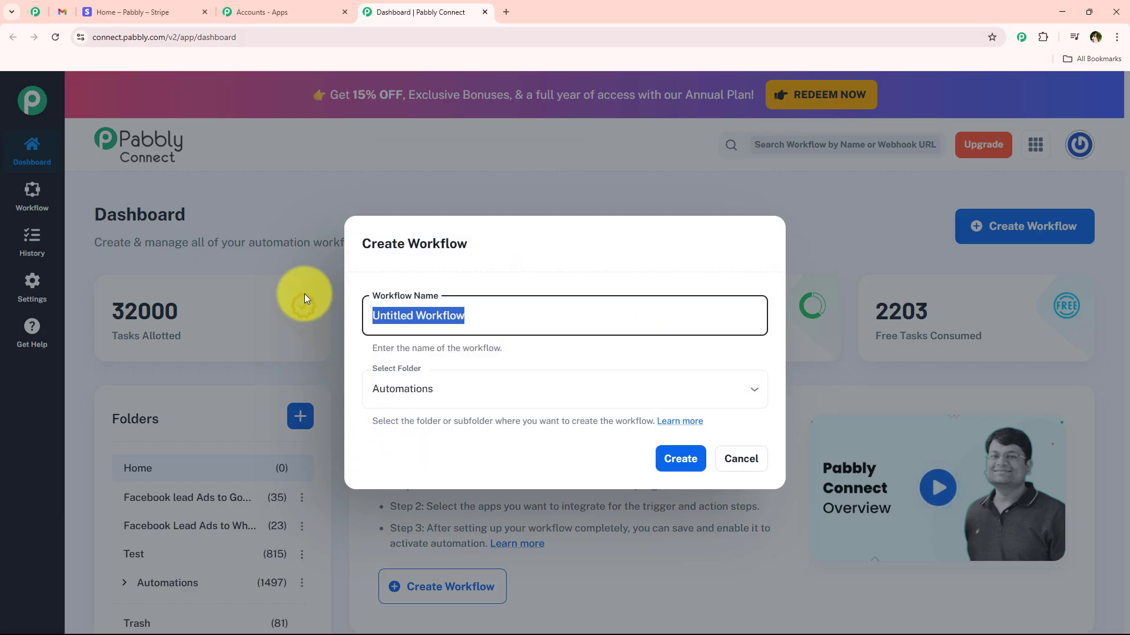
pyautogui.write('Send AI-Powered Follow-Up Emails After Payment via Stripe')
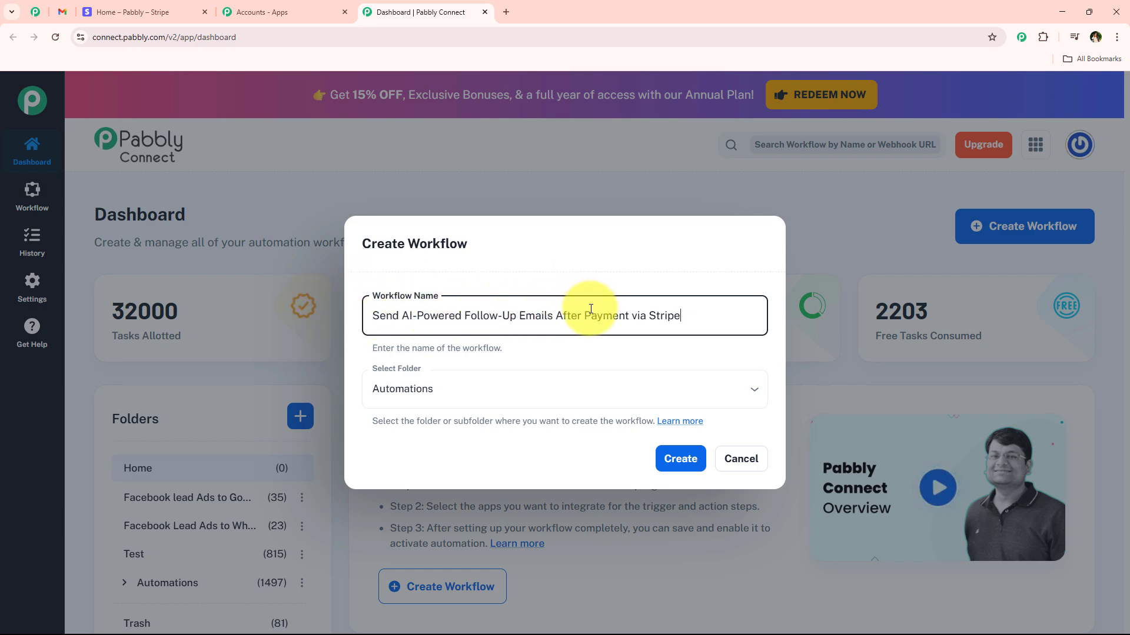
pyautogui.click(680, 460)
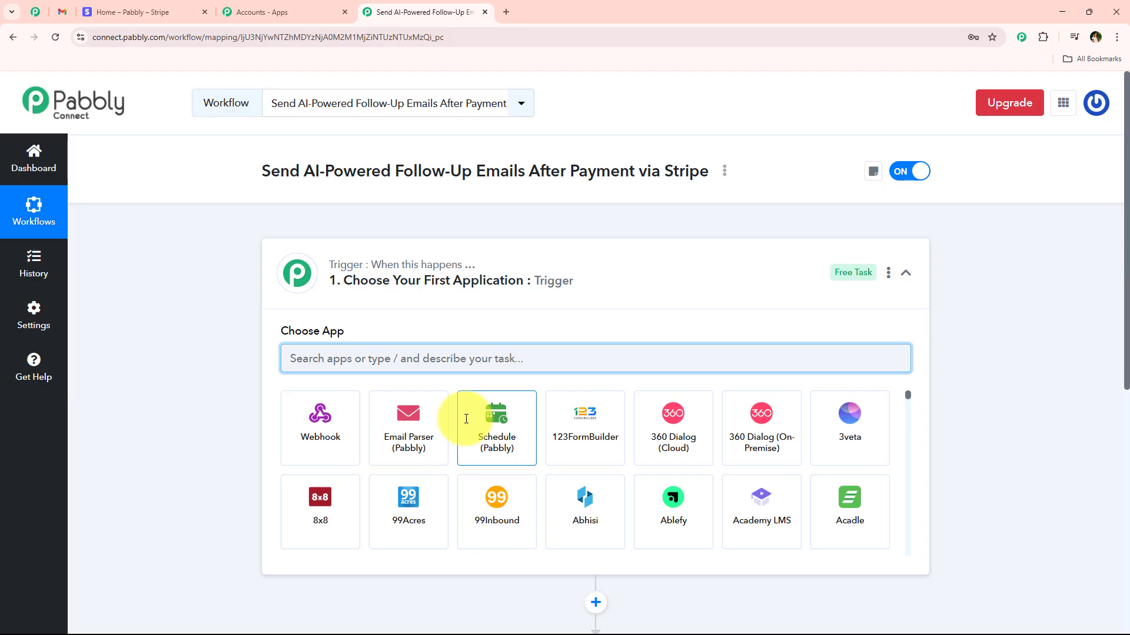
# Set the workflow's trigger application to Stripe with the New Charge trigger event.
pyautogui.click(635, 271)
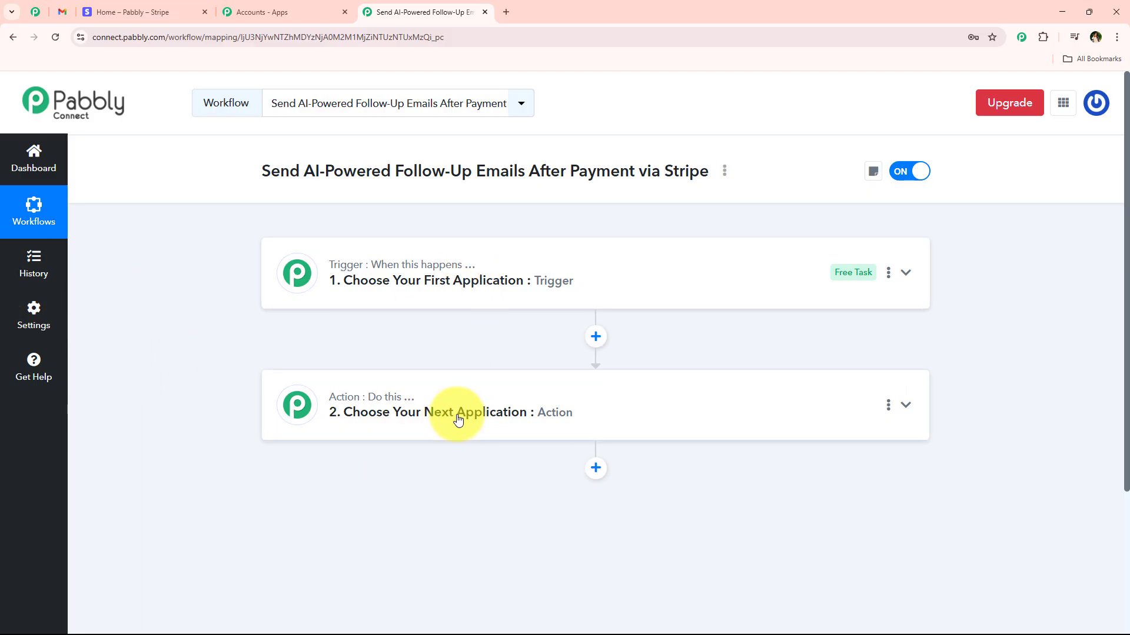
pyautogui.click(645, 259)
pyautogui.click(440, 362)
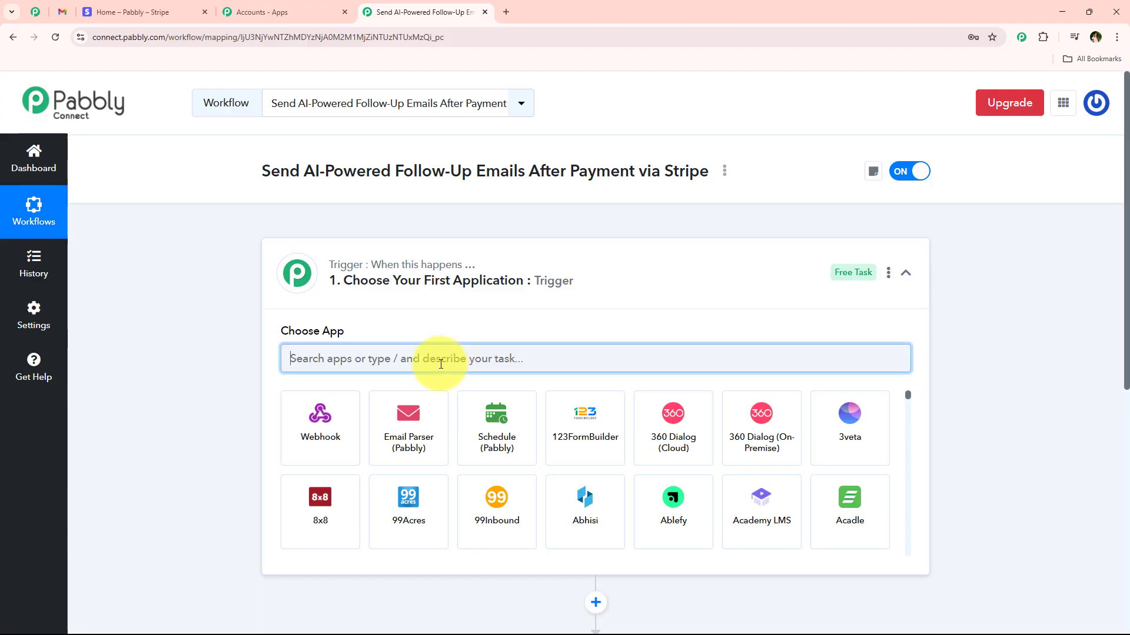
pyautogui.write('Str')
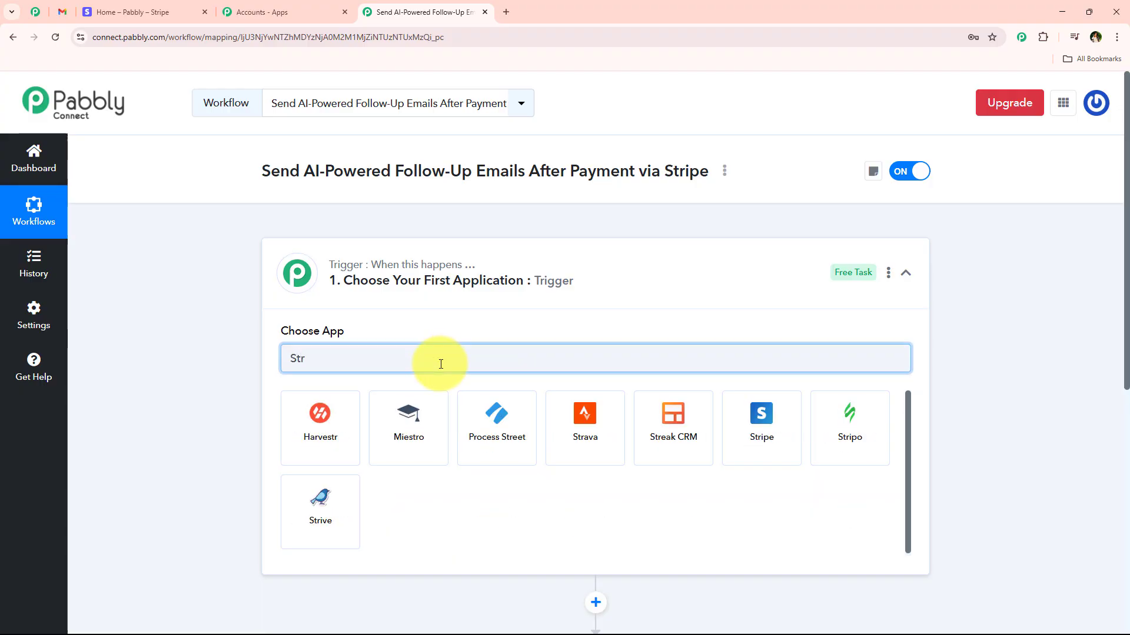
pyautogui.click(759, 450)
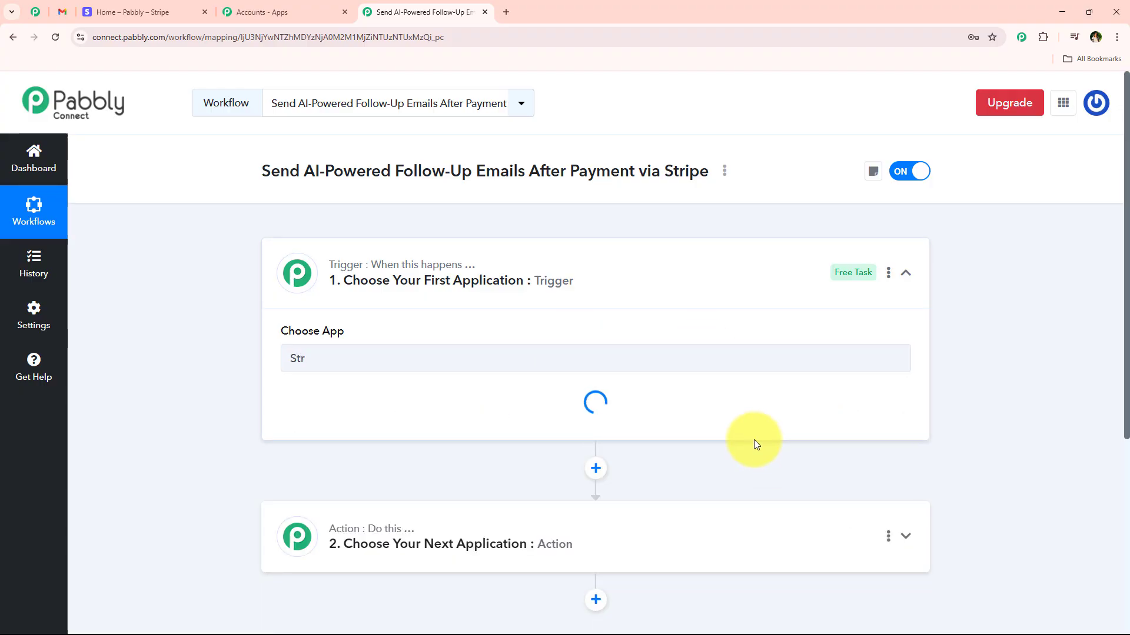
pyautogui.click(404, 421)
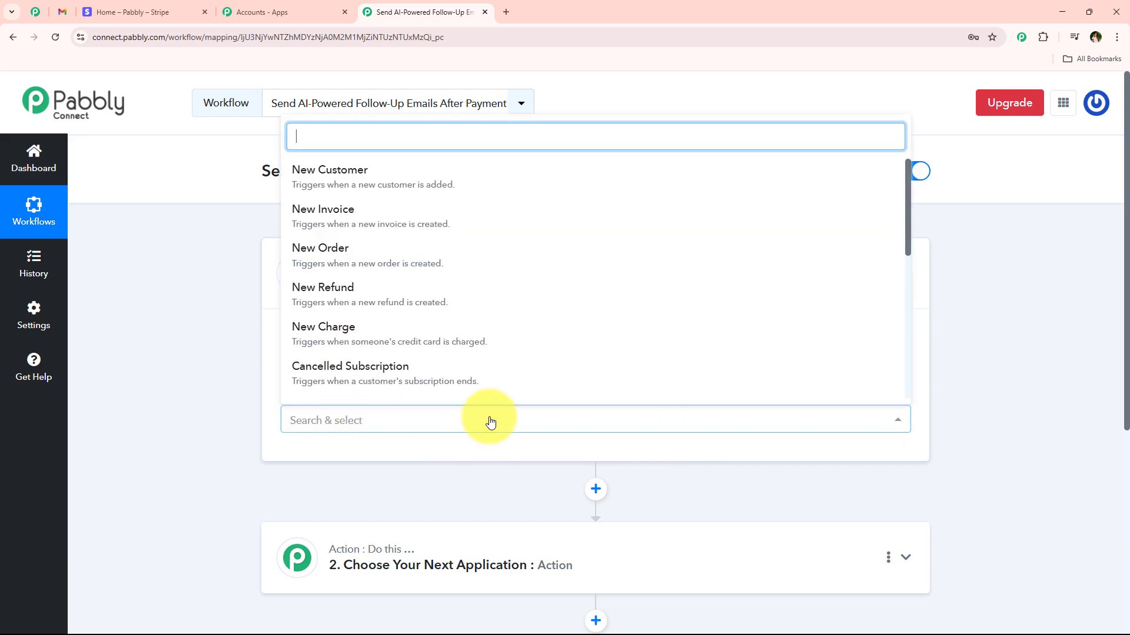
pyautogui.click(421, 338)
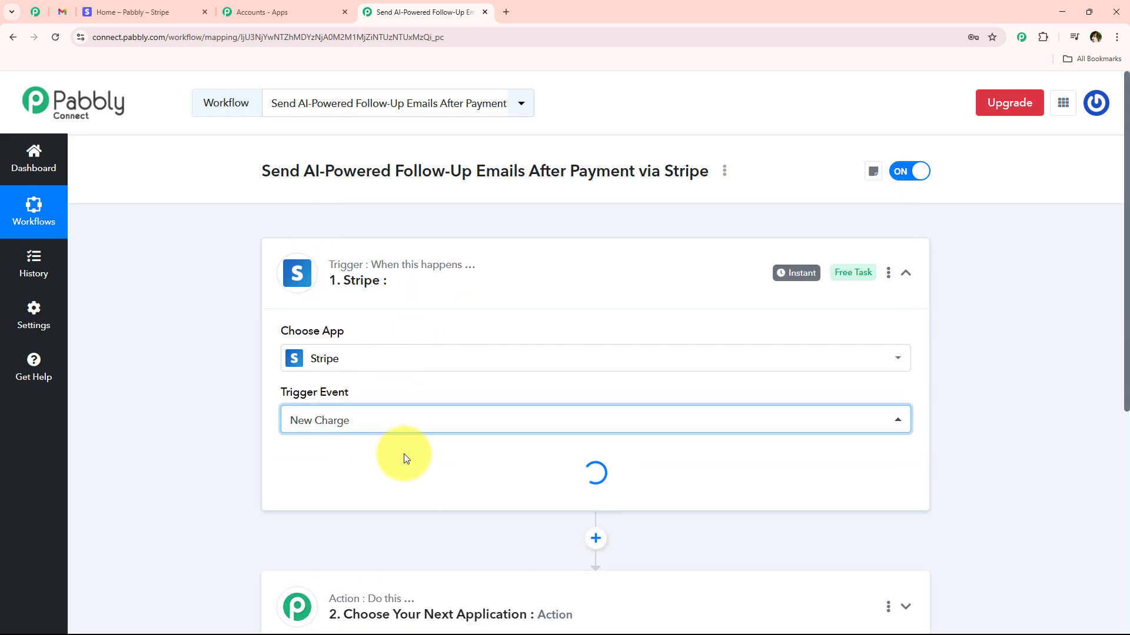
# Review the Stripe webhook setup instructions and copy the trigger's webhook URL.
pyautogui.scroll(-4, 431, 446)
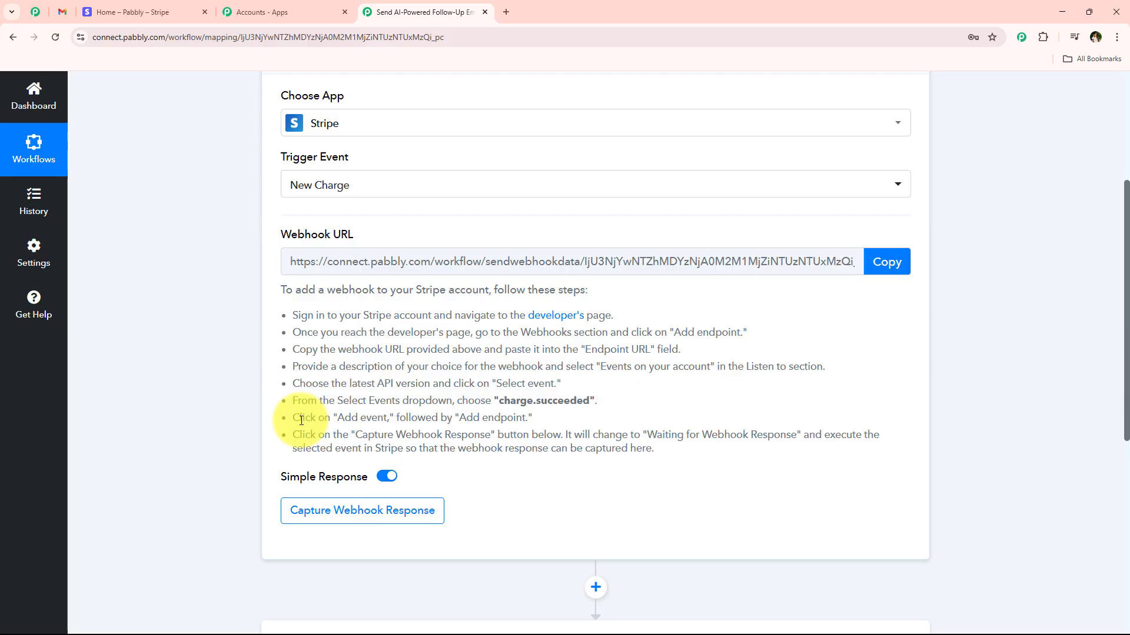
pyautogui.scroll(1, 300, 420)
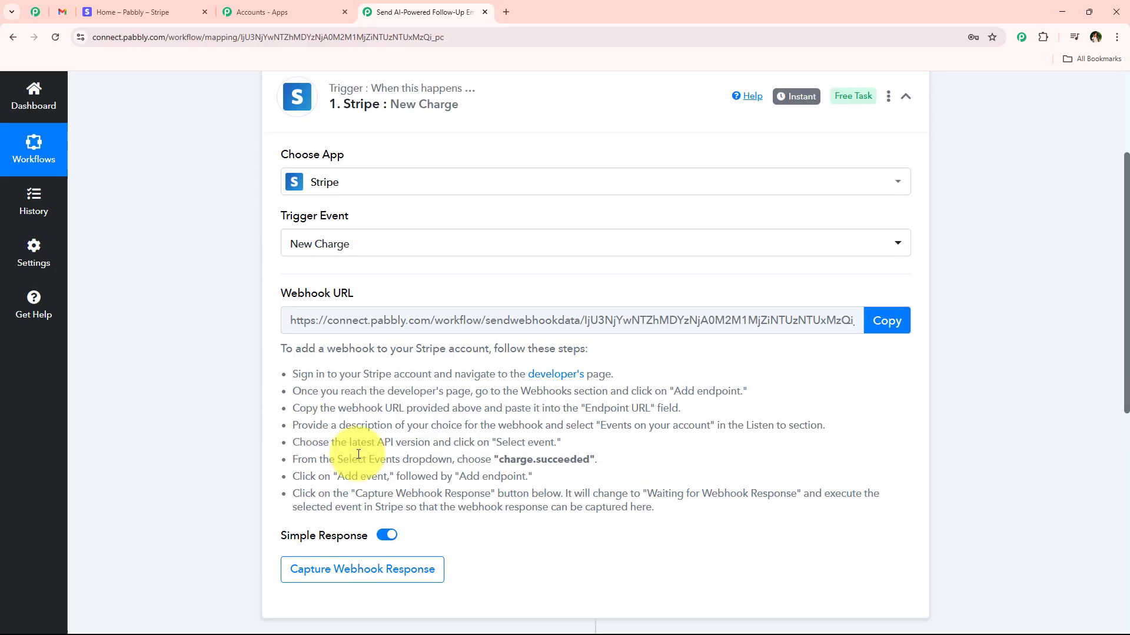
pyautogui.click(303, 324)
pyautogui.click(871, 318)
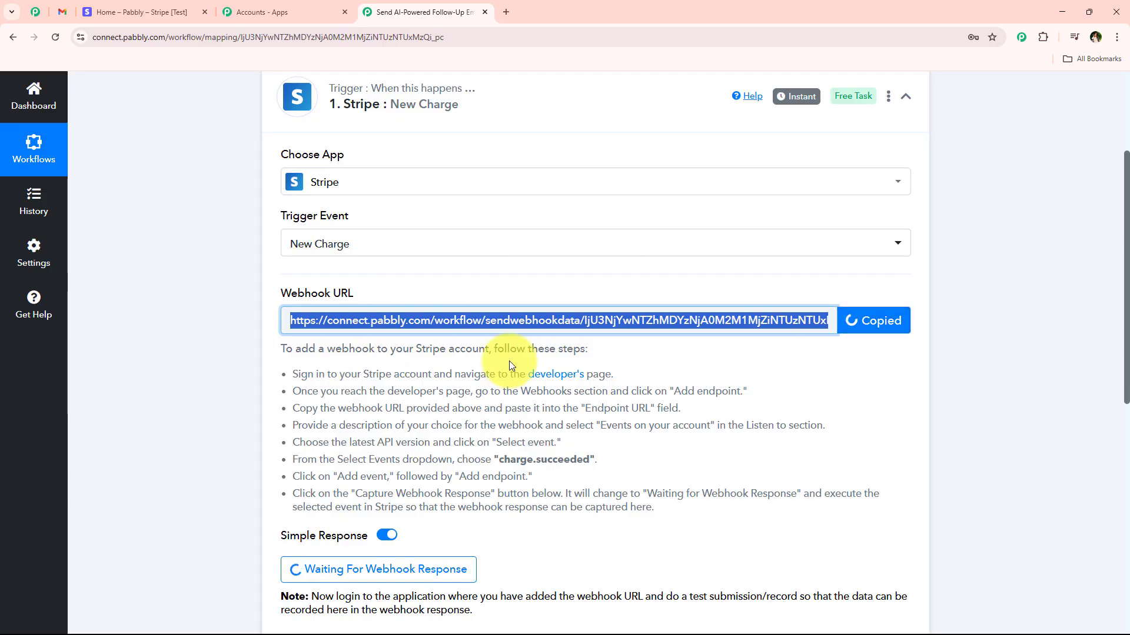
# Switch to the Stripe dashboard and open the form for adding a webhook endpoint in the Developers section.
pyautogui.click(212, 8)
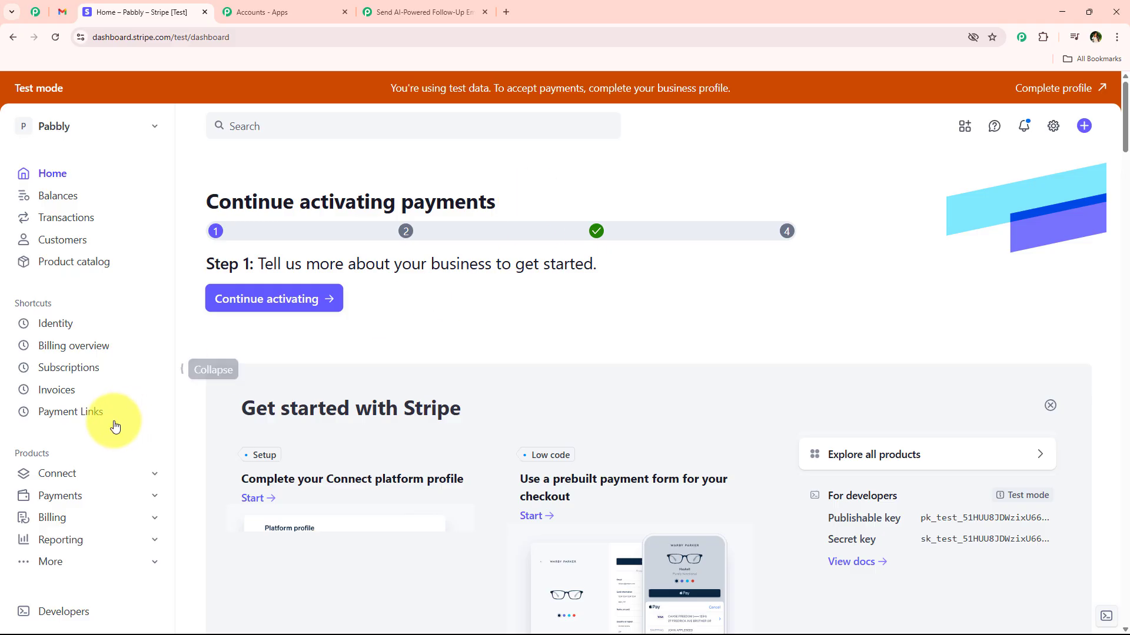
pyautogui.scroll(-2, 100, 471)
pyautogui.click(88, 613)
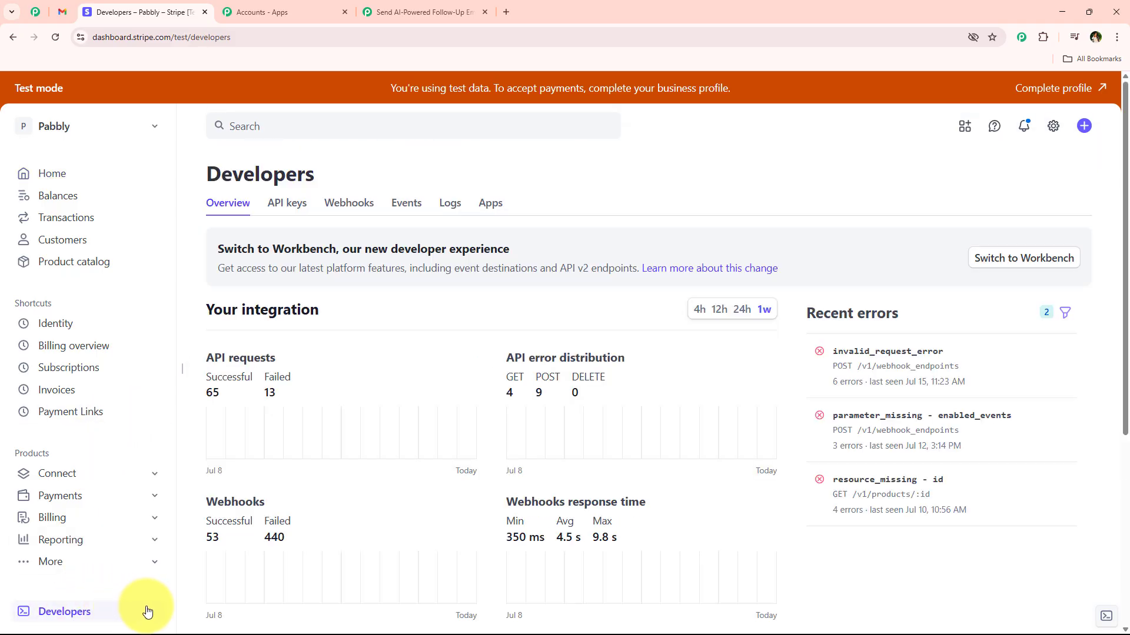
pyautogui.click(377, 206)
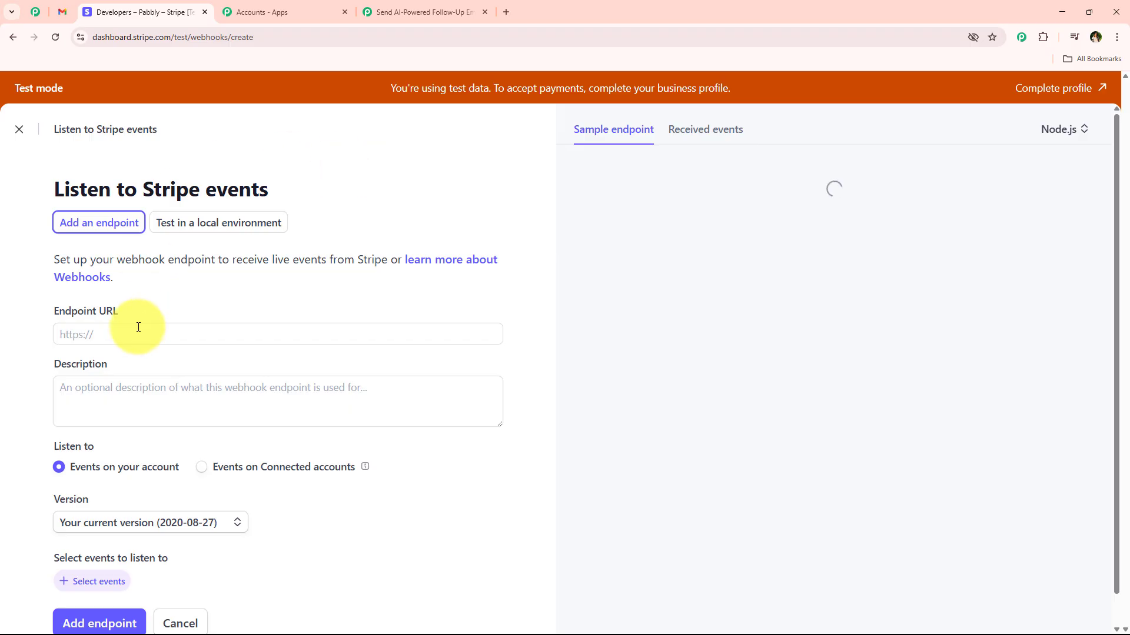
# Paste the copied webhook URL as the endpoint URL, with events on your account and the current API version (2020-08-27).
pyautogui.rightClick(140, 333)
pyautogui.click(188, 478)
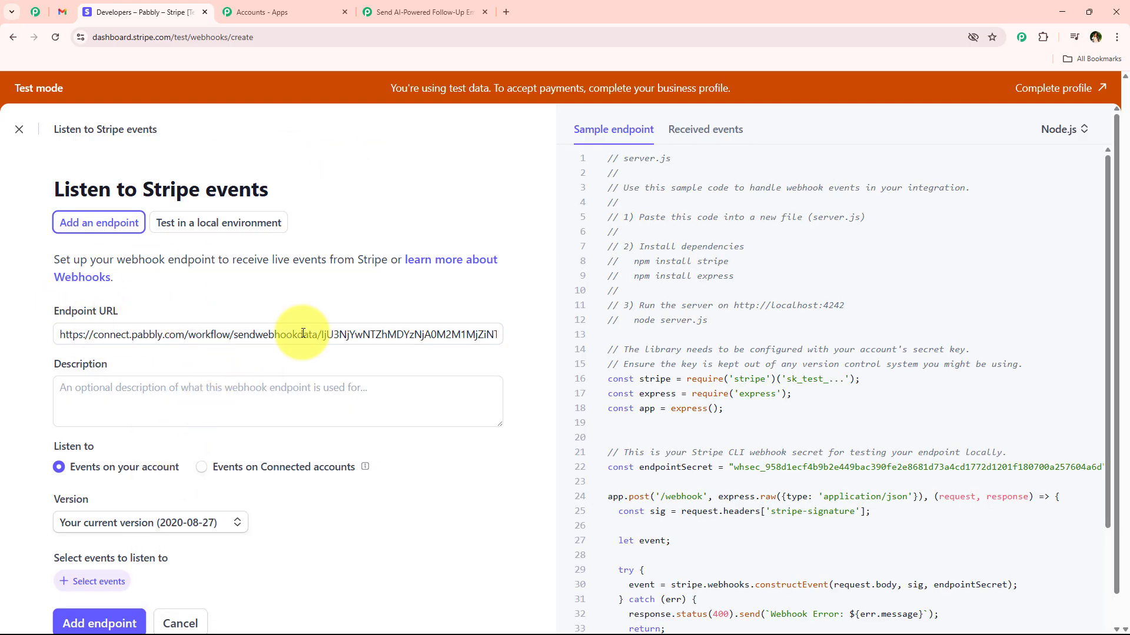
pyautogui.click(295, 397)
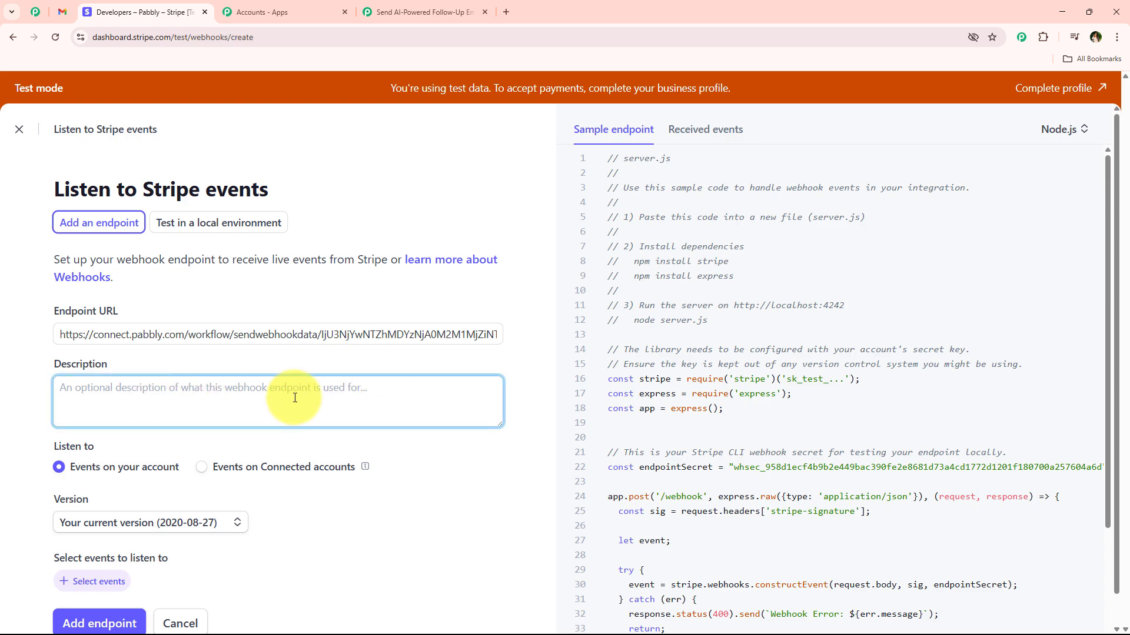
pyautogui.write('xy')
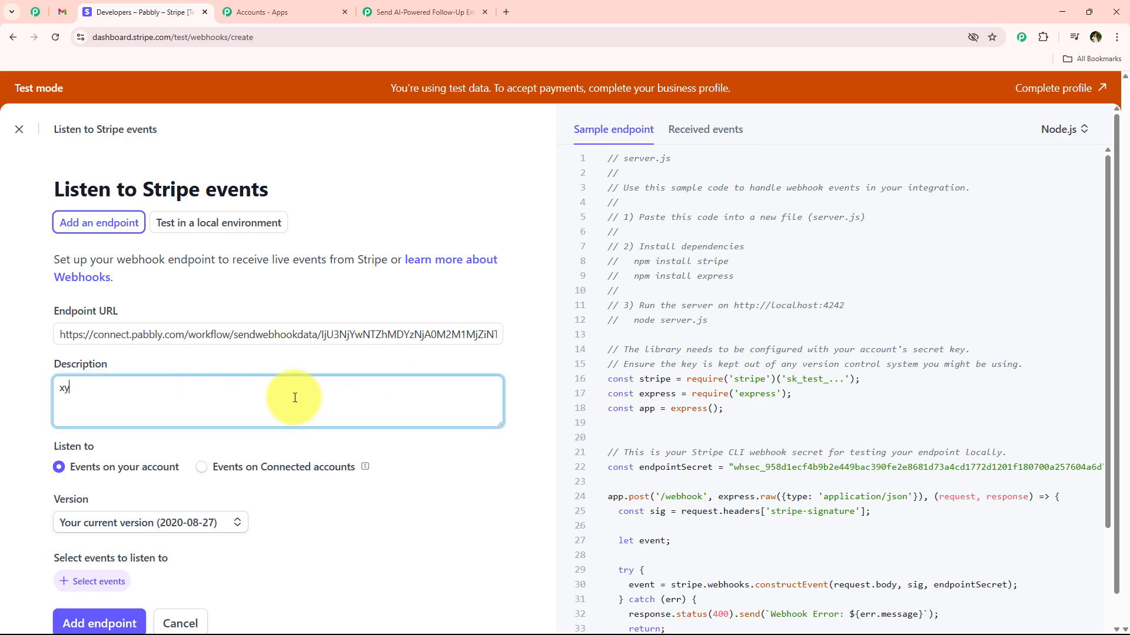
pyautogui.press('BackSpace')
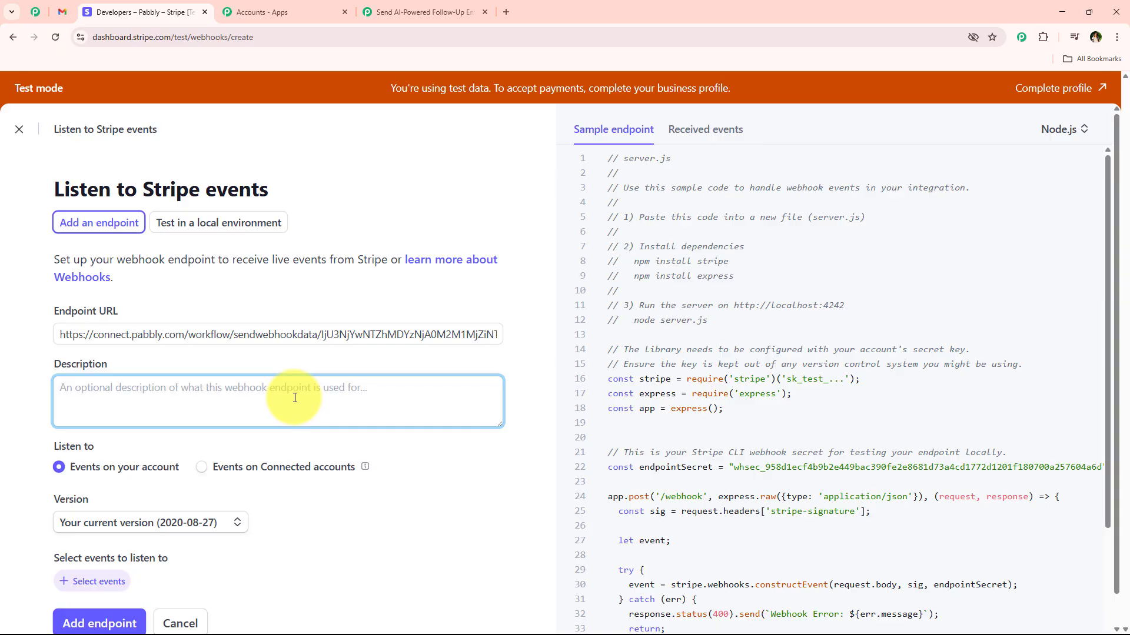
pyautogui.click(80, 447)
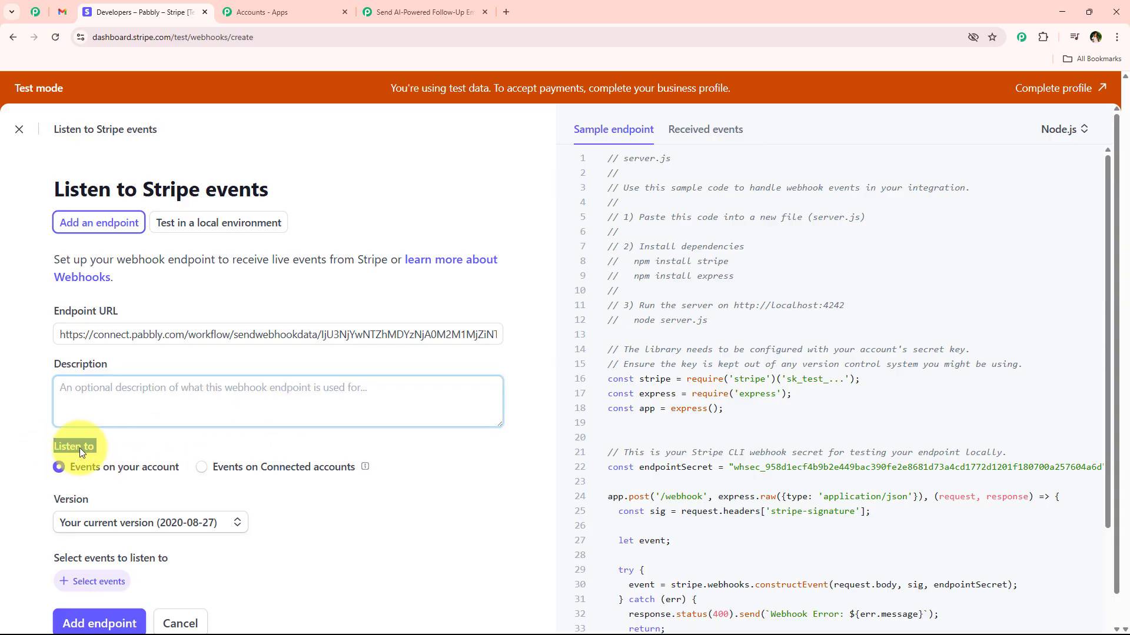
pyautogui.click(59, 467)
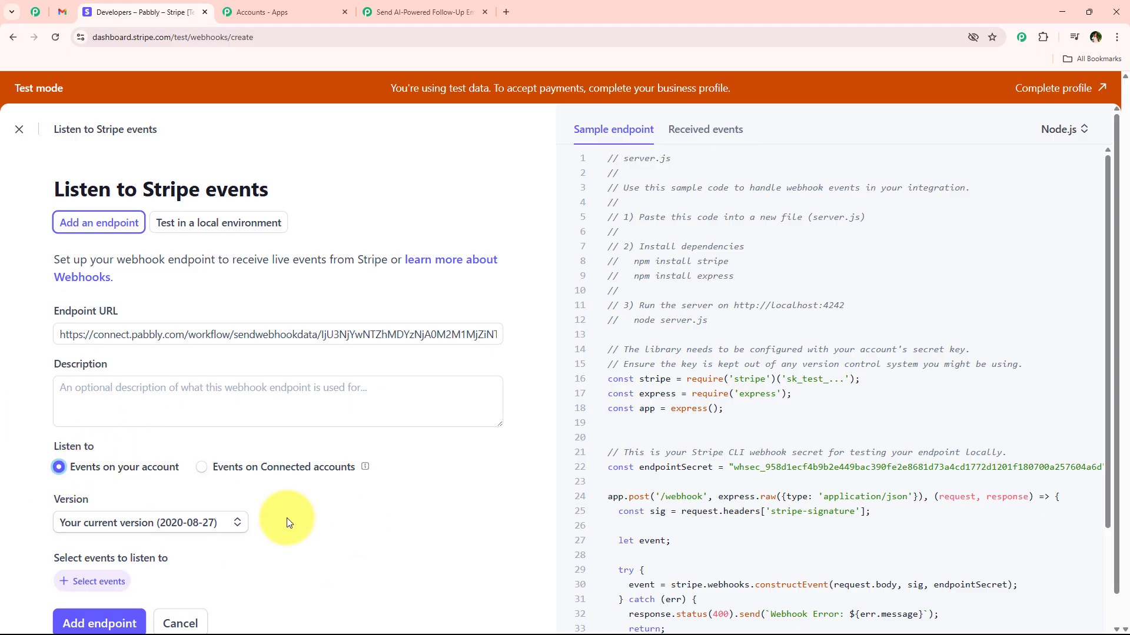
pyautogui.click(227, 522)
pyautogui.click(204, 549)
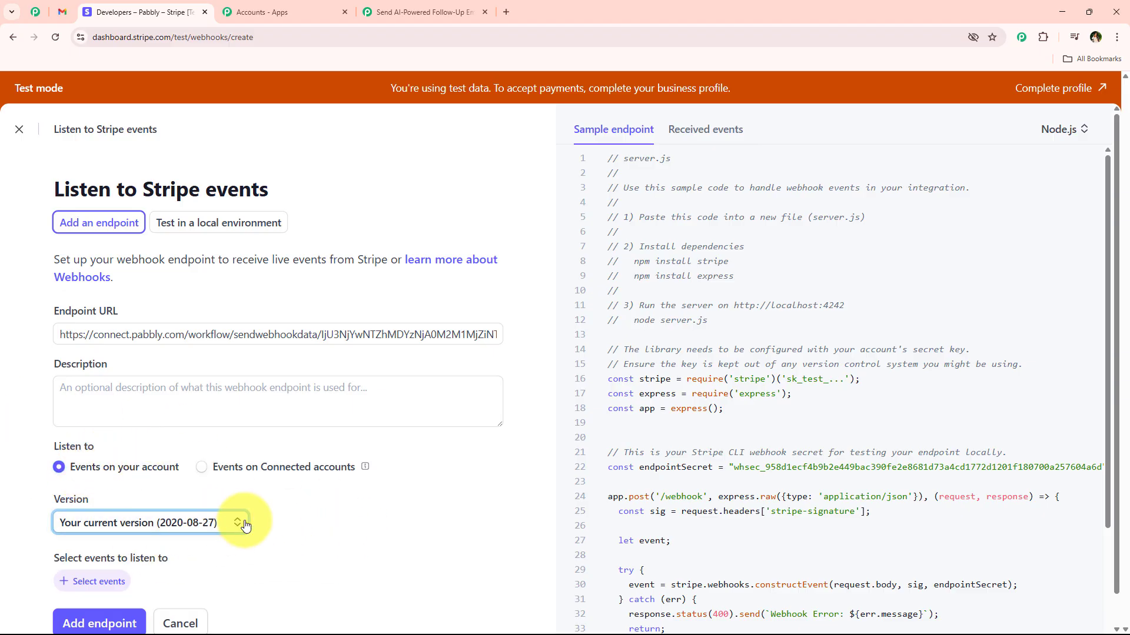
# Select the charge.succeeded event from the Charge events for the webhook and add the endpoint.
pyautogui.scroll(-1, 299, 511)
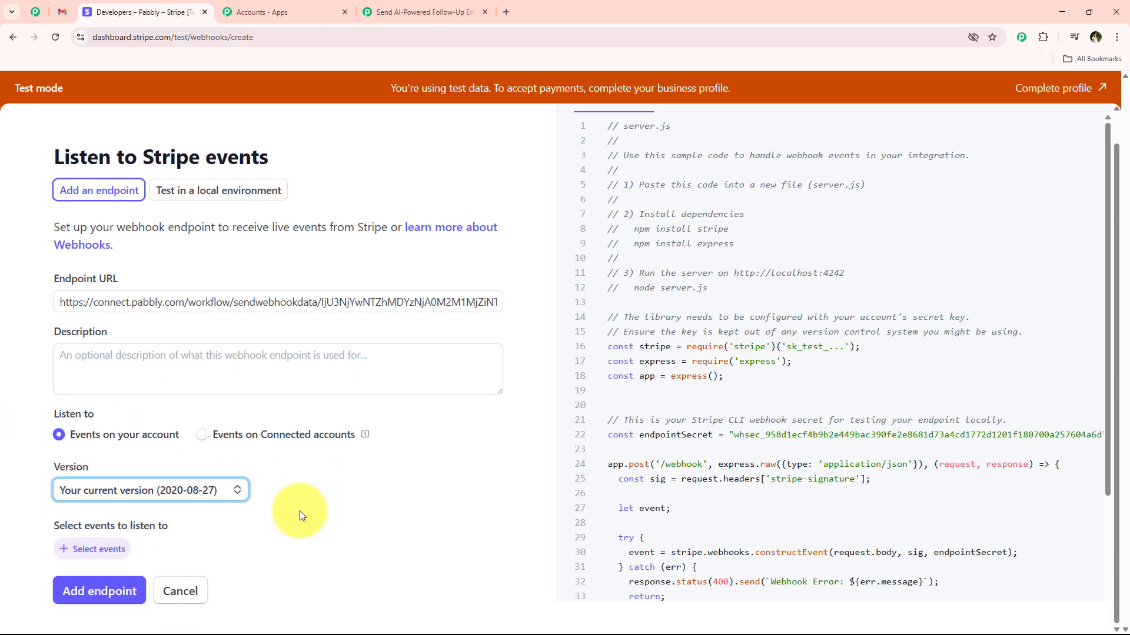
pyautogui.click(115, 549)
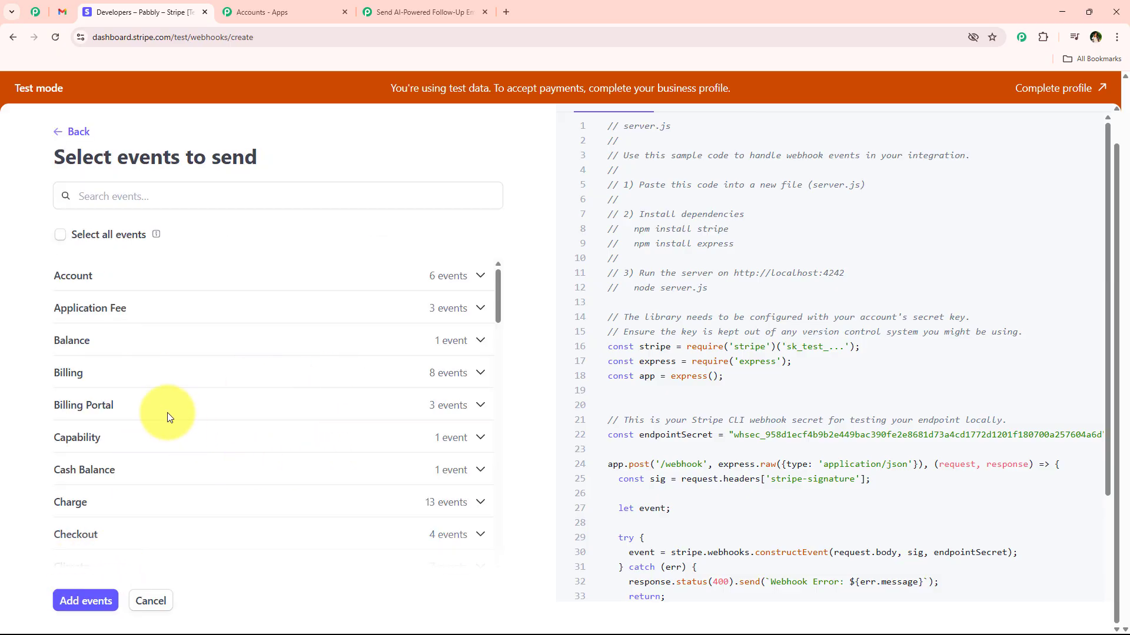
pyautogui.click(100, 500)
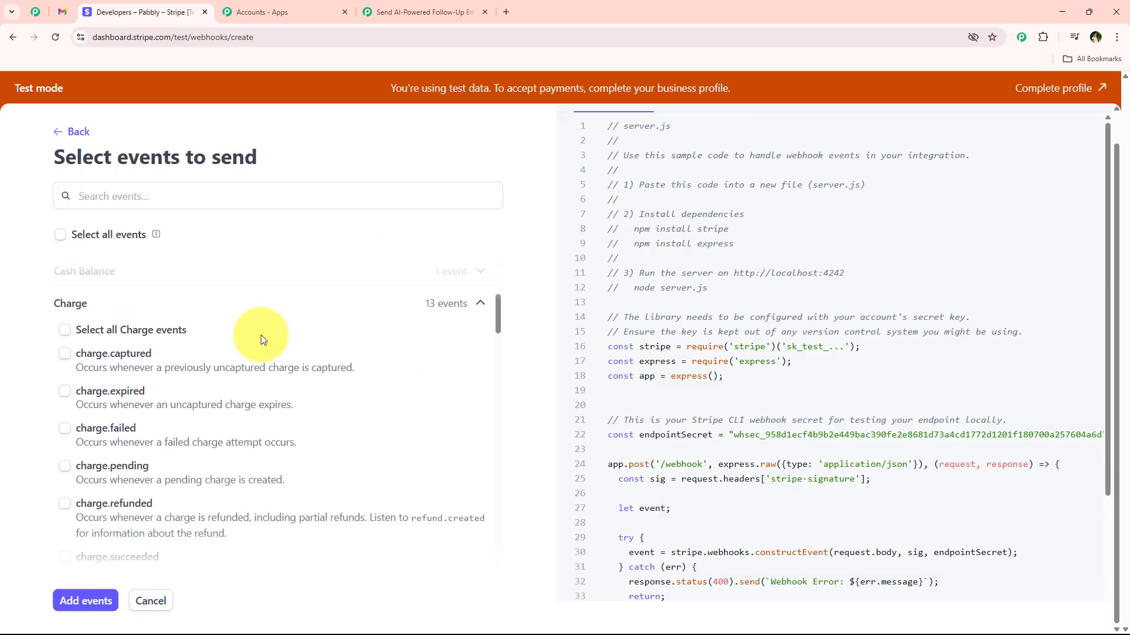
pyautogui.scroll(-3, 263, 340)
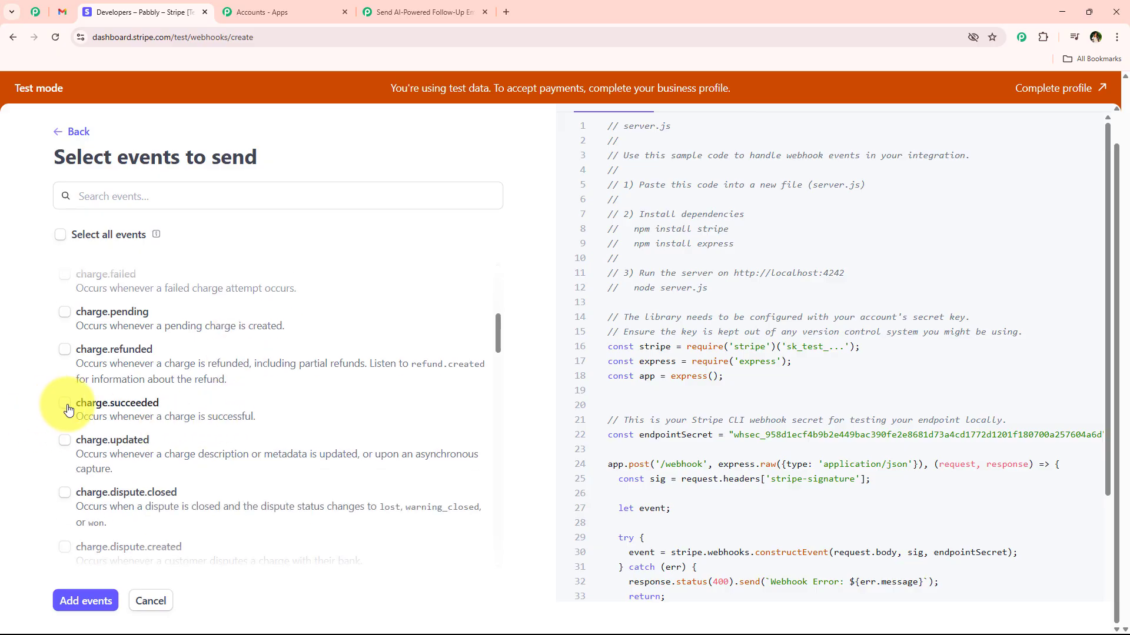
pyautogui.click(65, 406)
pyautogui.click(421, 12)
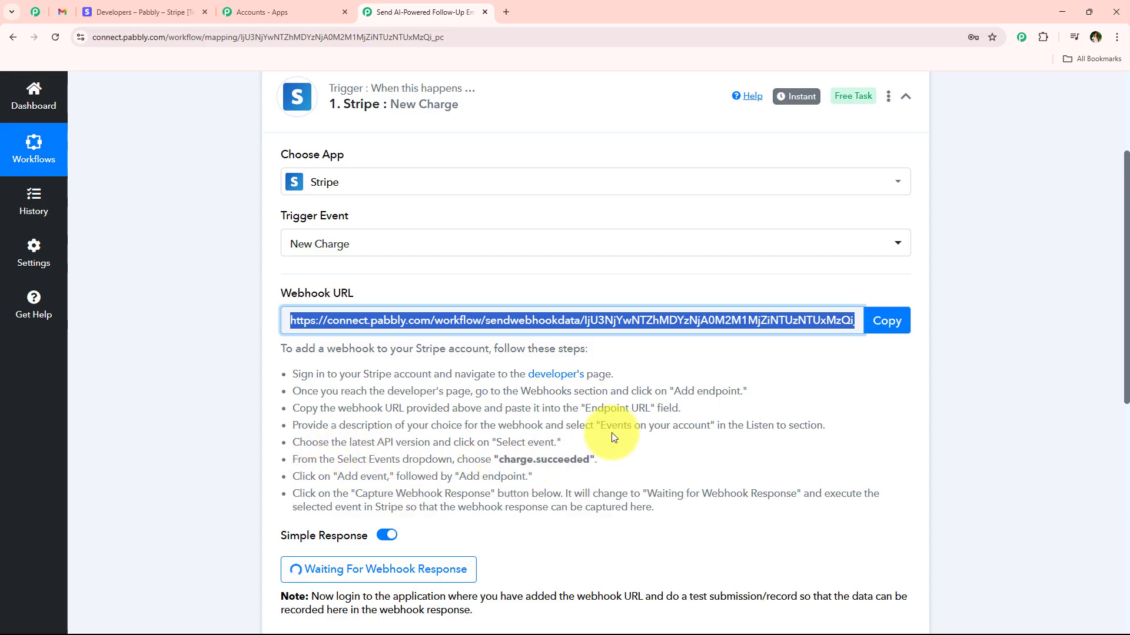
pyautogui.click(171, 12)
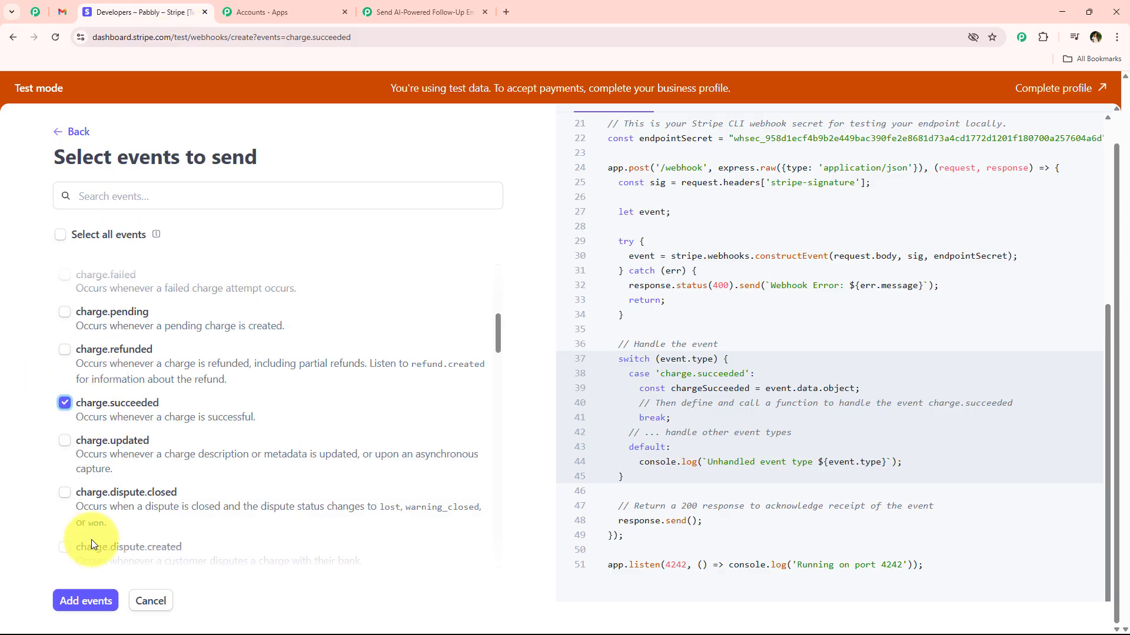
pyautogui.click(90, 597)
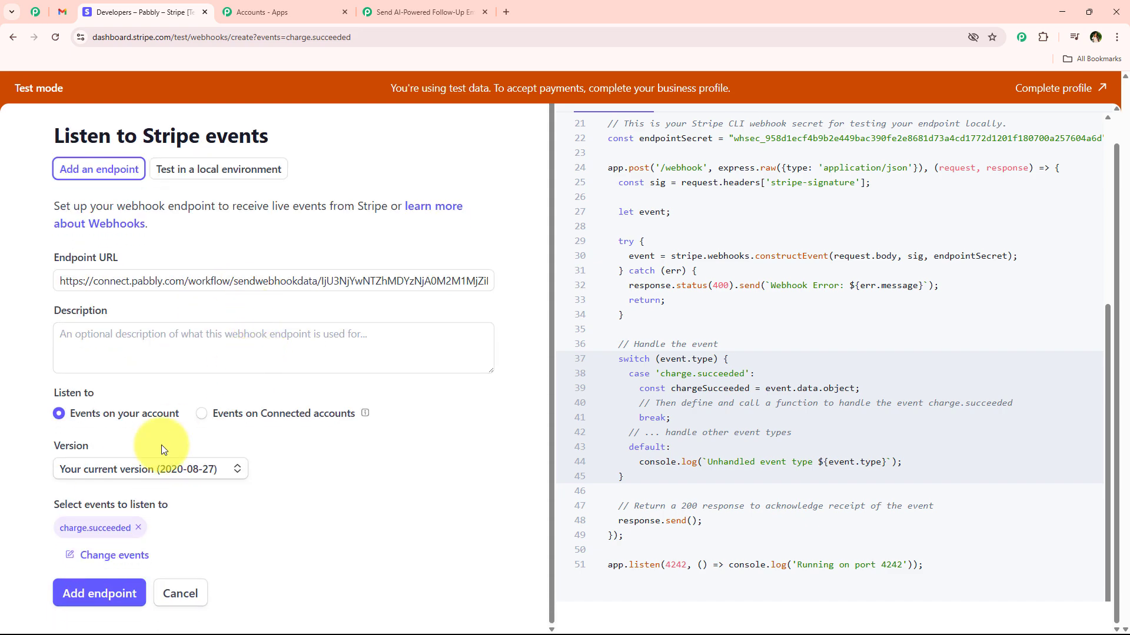
pyautogui.click(116, 595)
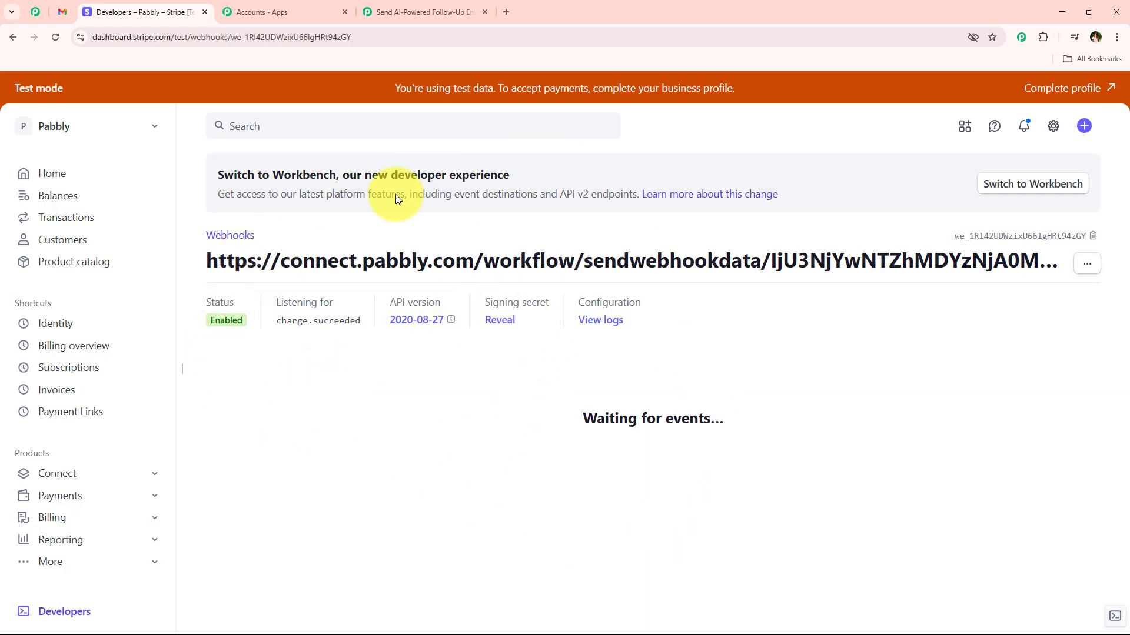
# Switch back to the Pabbly Connect workflow and read the trigger's note about doing a test submission.
pyautogui.click(397, 5)
pyautogui.scroll(-2, 278, 331)
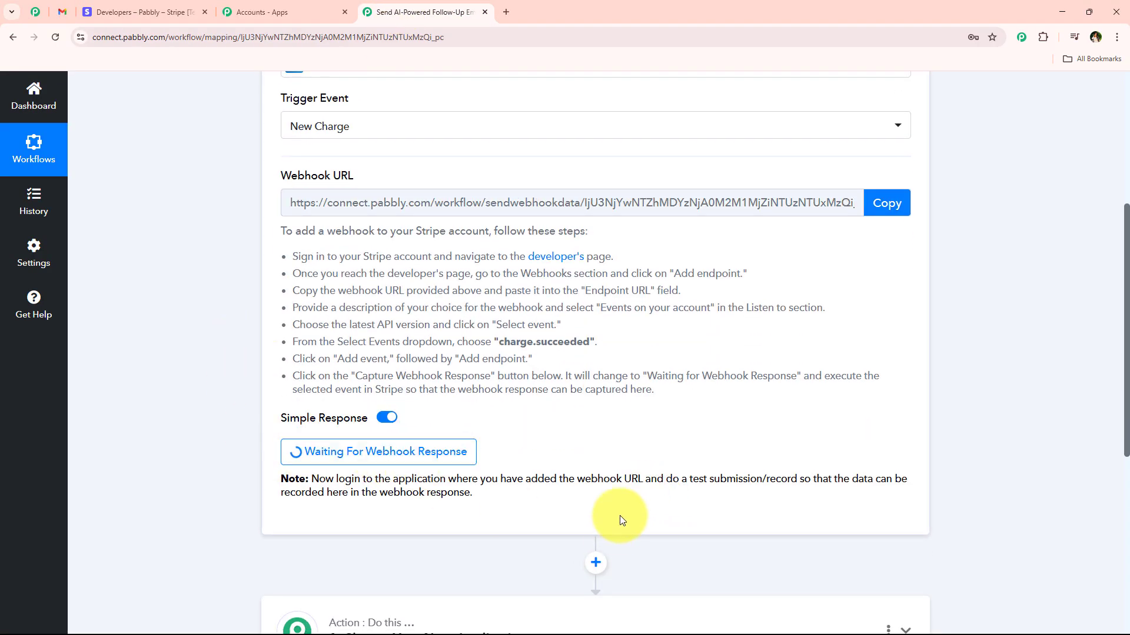
pyautogui.scroll(-1, 675, 438)
pyautogui.moveTo(665, 420); pyautogui.dragTo(800, 416)
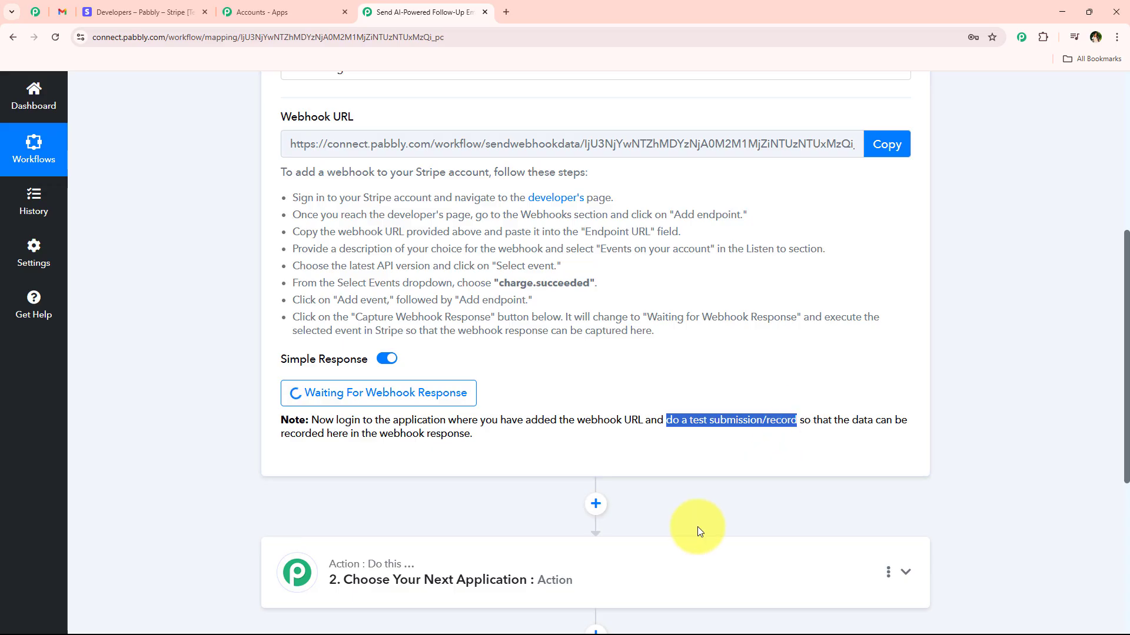
pyautogui.click(697, 459)
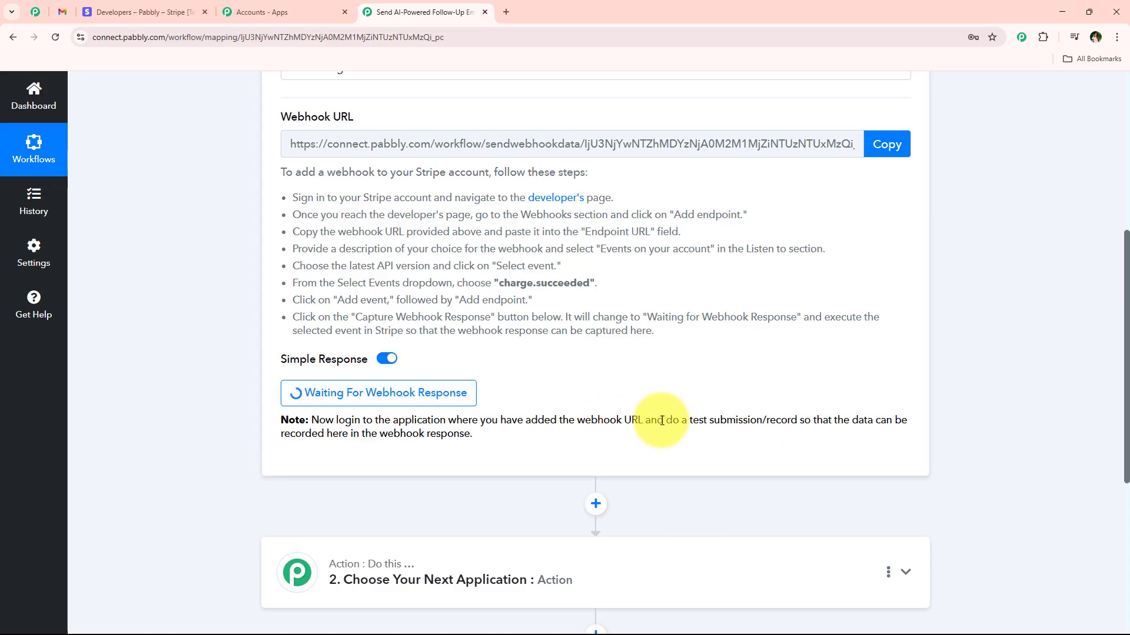
pyautogui.moveTo(666, 420); pyautogui.dragTo(795, 422)
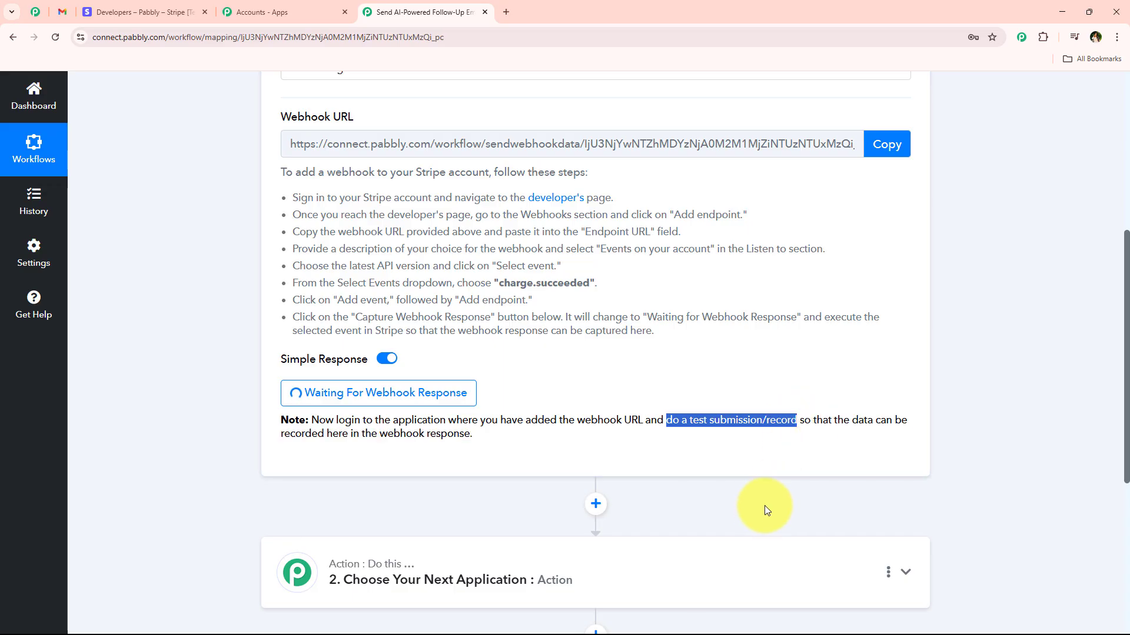
pyautogui.scroll(2, 259, 400)
# Switch to Stripe, copy the NaturalGlow Refreshing Face Toner payment link's URL and open it in a new browser tab.
pyautogui.click(109, 7)
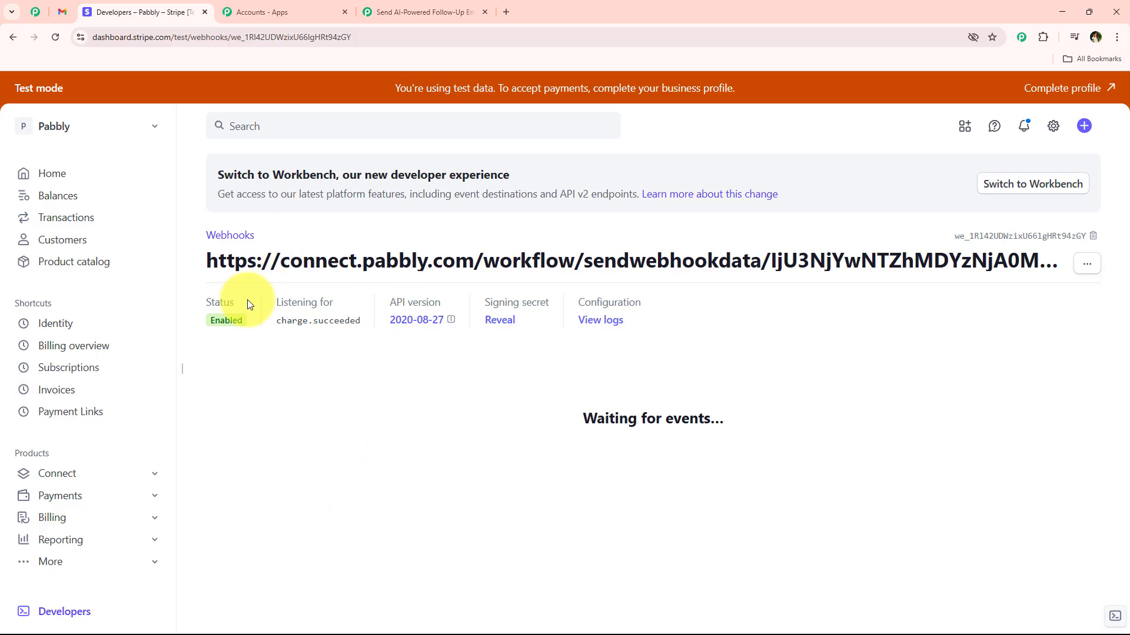
pyautogui.click(85, 412)
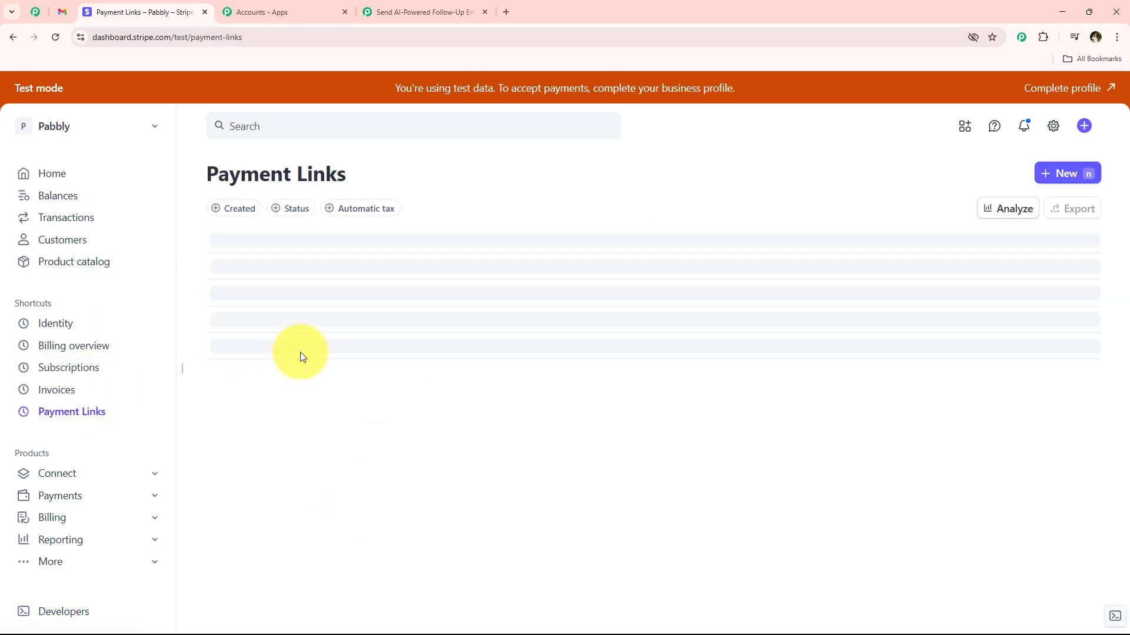
pyautogui.scroll(-2, 473, 342)
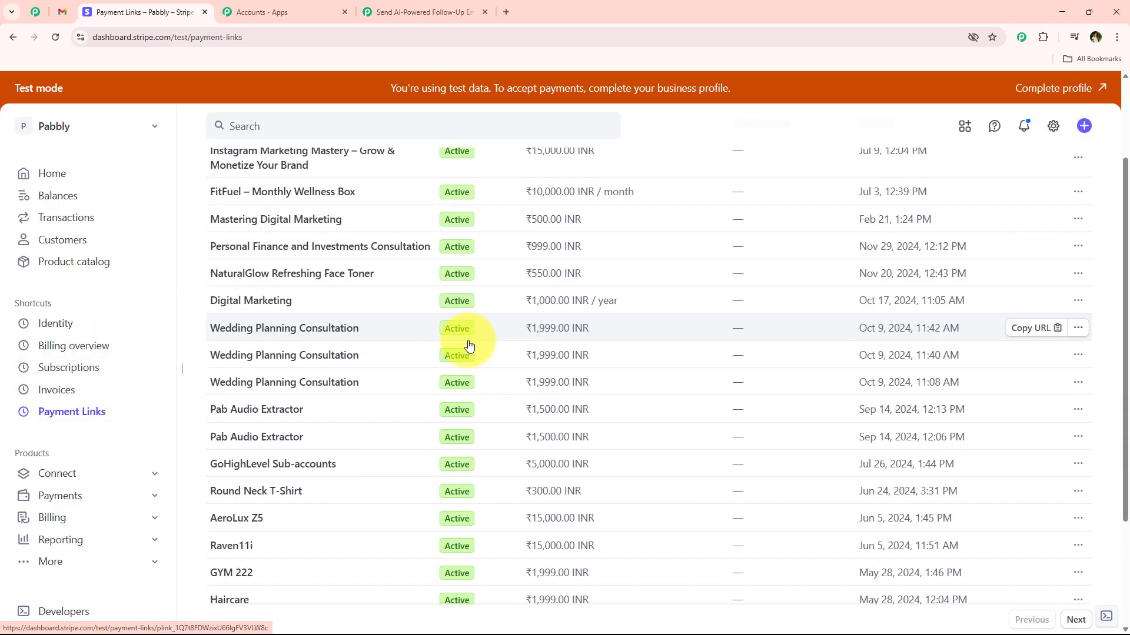
pyautogui.scroll(-1, 270, 424)
pyautogui.scroll(1, 270, 419)
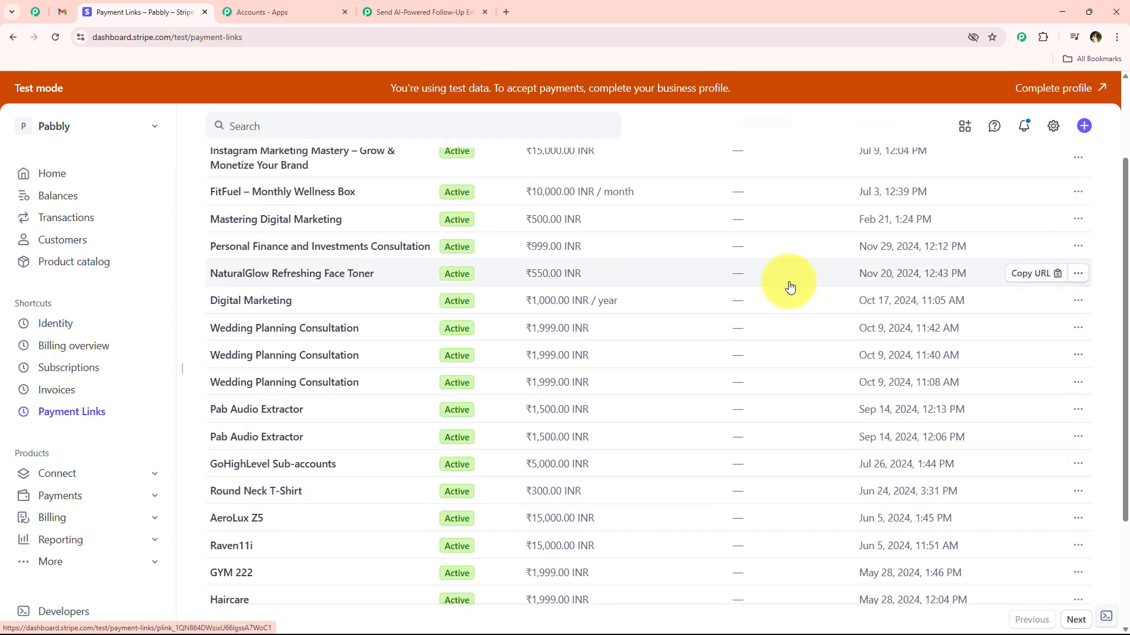
pyautogui.click(1027, 274)
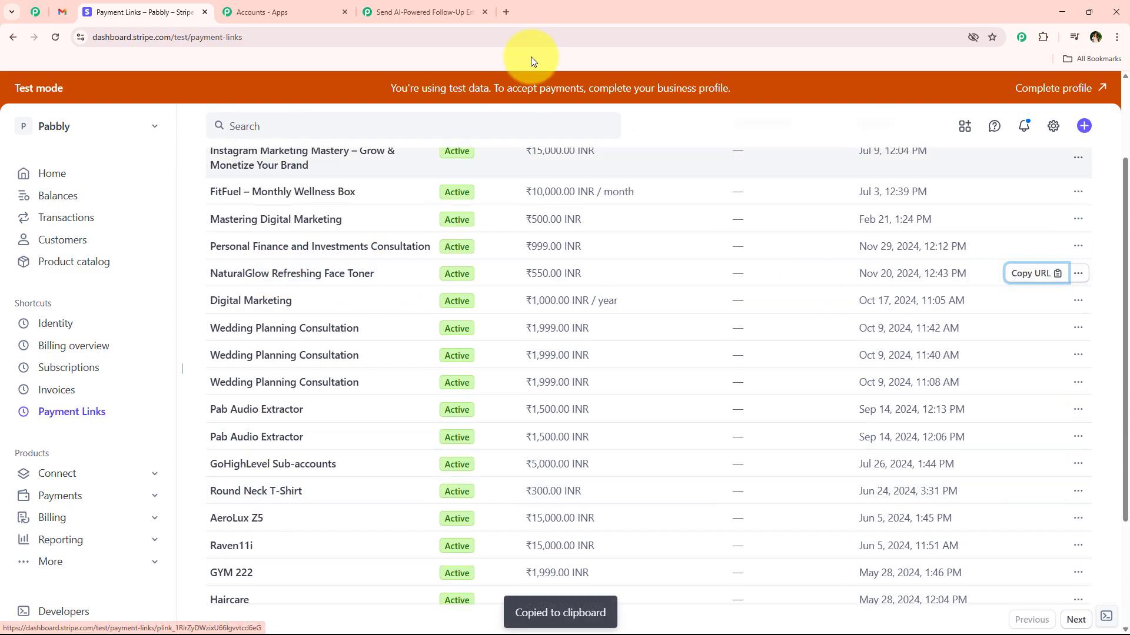
pyautogui.click(506, 12)
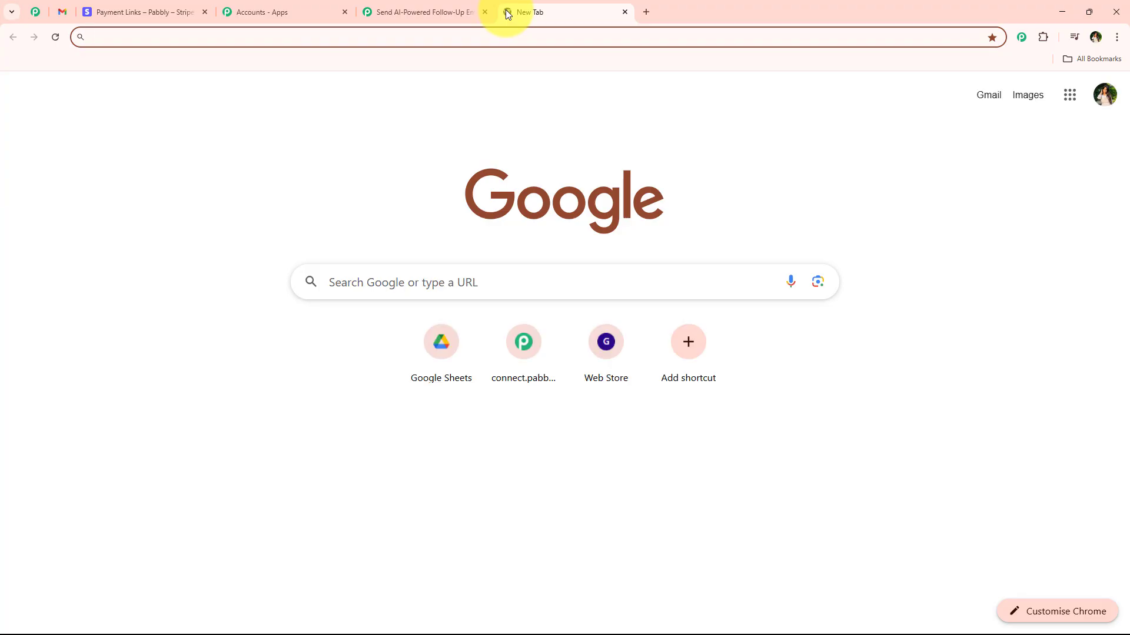
pyautogui.hotkey('ctrl', 'v')
pyautogui.press('Return')
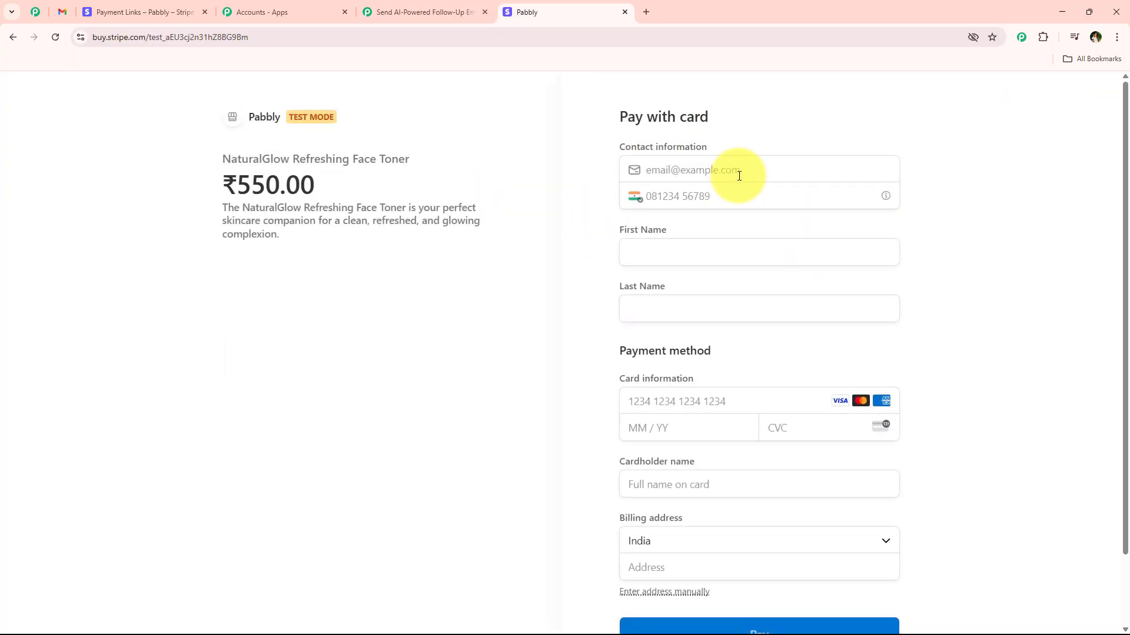
# Fill in the test customer's e-mail, phone number, first name and last name on the checkout page.
pyautogui.click(740, 172)
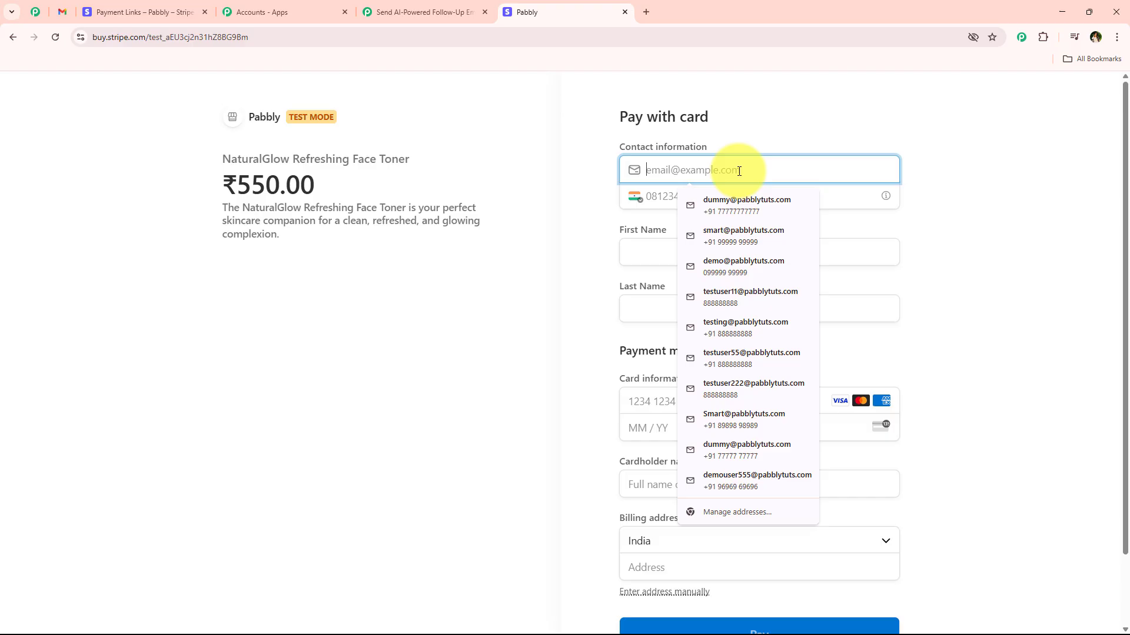
pyautogui.click(743, 294)
pyautogui.click(708, 254)
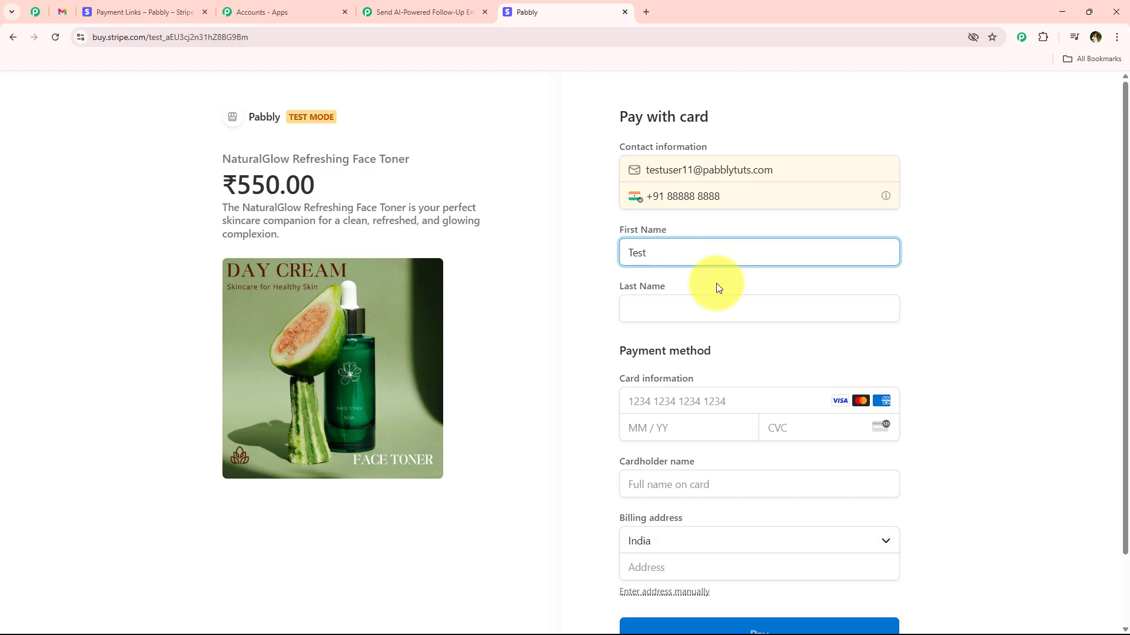
pyautogui.click(731, 194)
pyautogui.write('8')
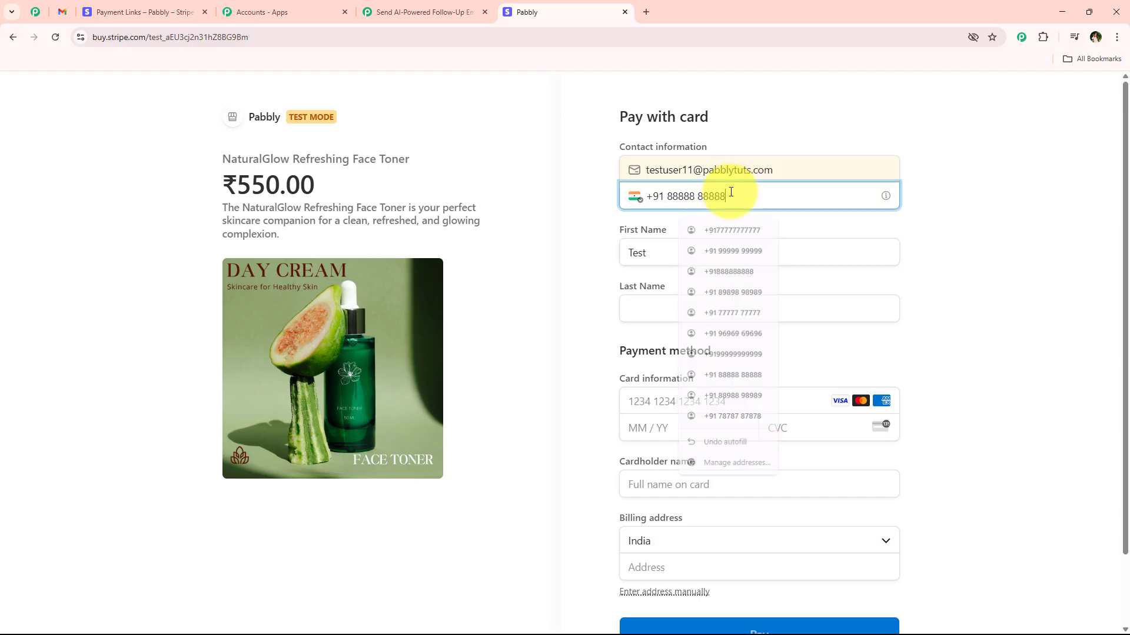
pyautogui.click(686, 310)
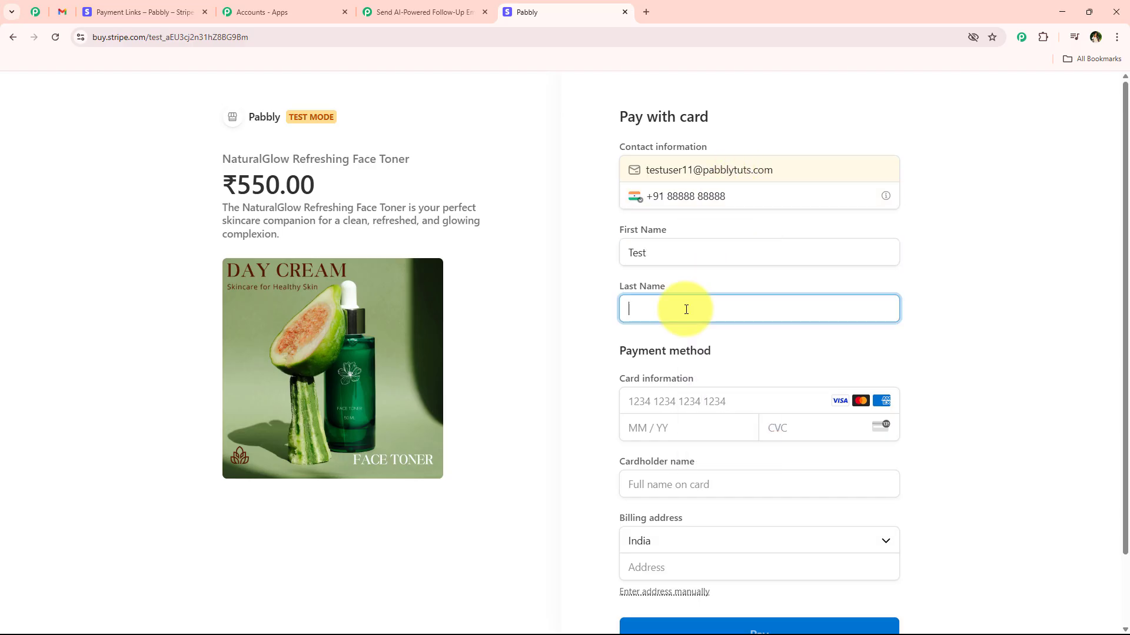
# Enter the test card's number, expiry date and CVC, and fill in the cardholder name.
pyautogui.click(676, 402)
pyautogui.write('41111111111111110929')
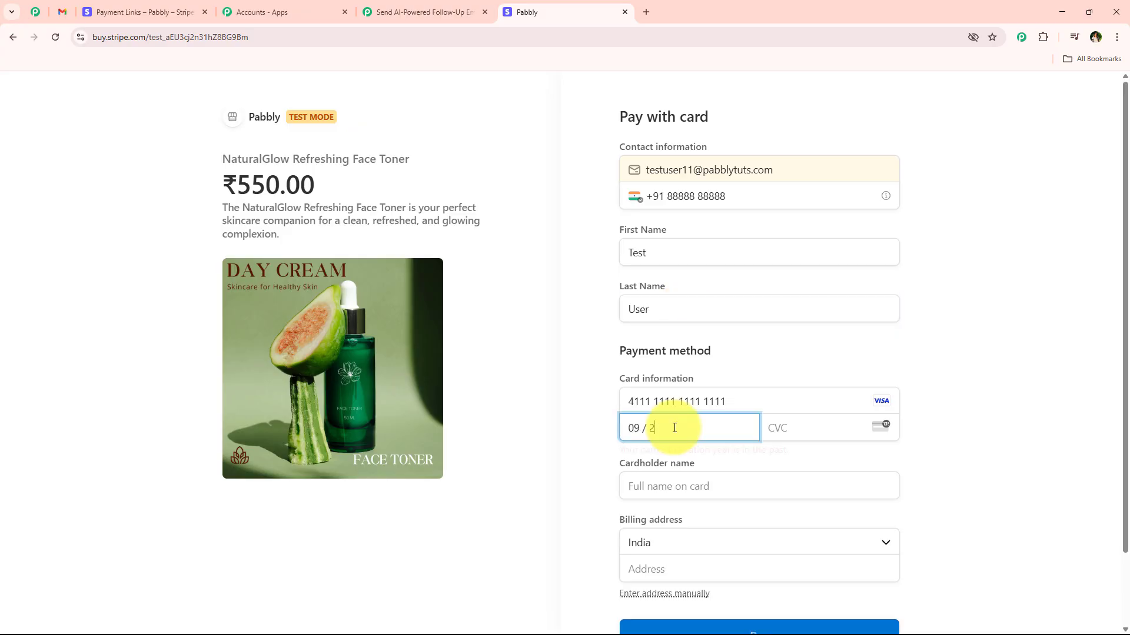
pyautogui.click(801, 424)
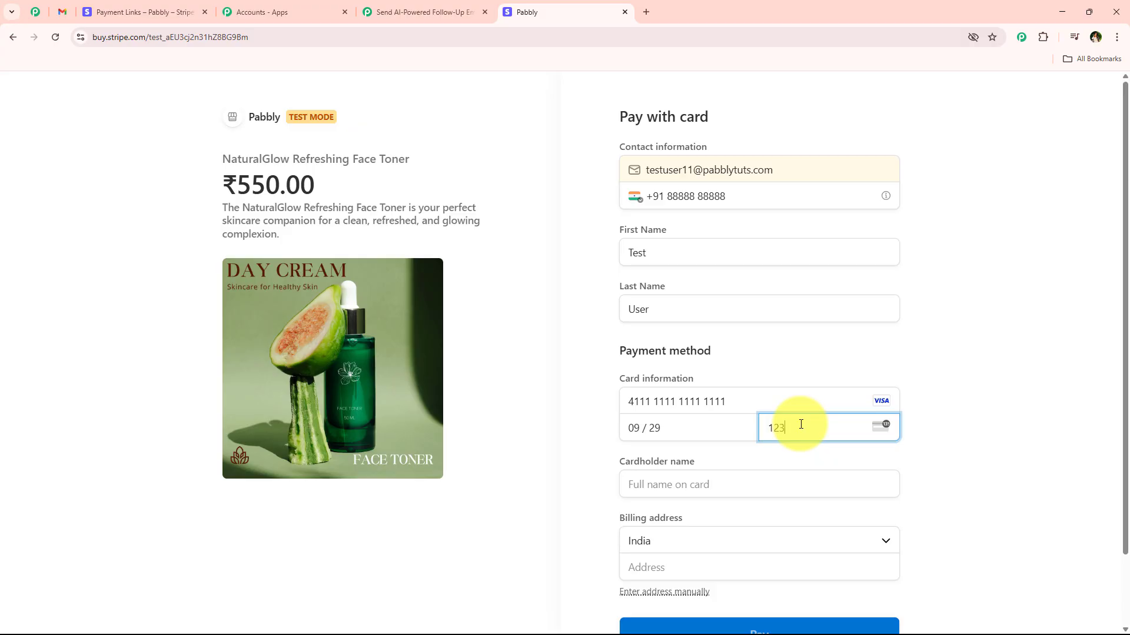
pyautogui.click(742, 477)
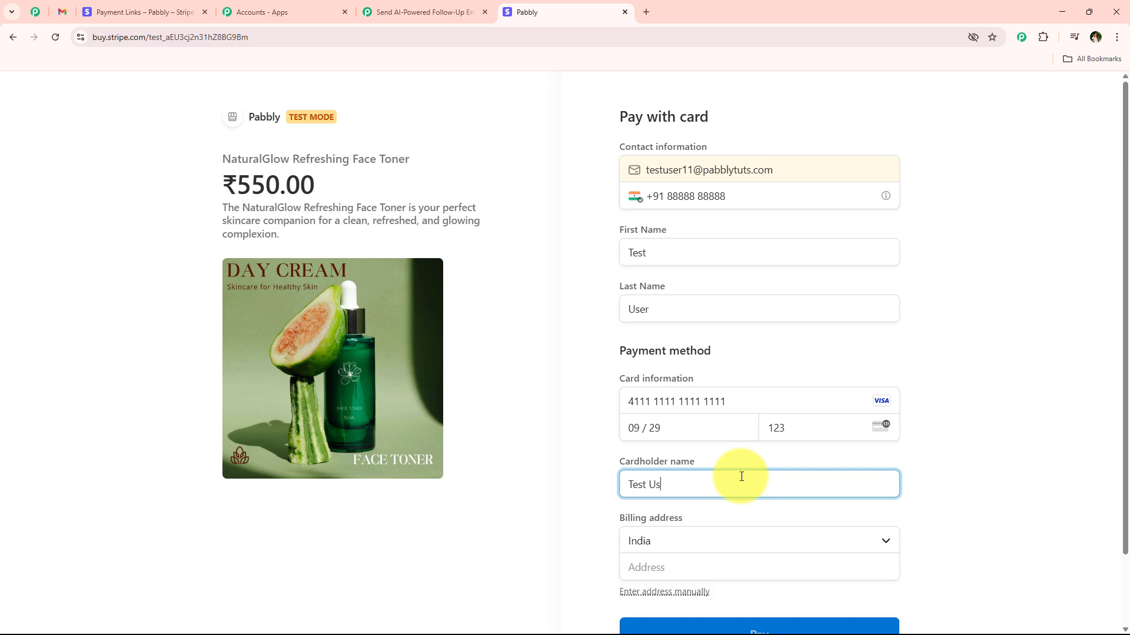
# Fill in the billing address from a saved address suggestion.
pyautogui.click(716, 559)
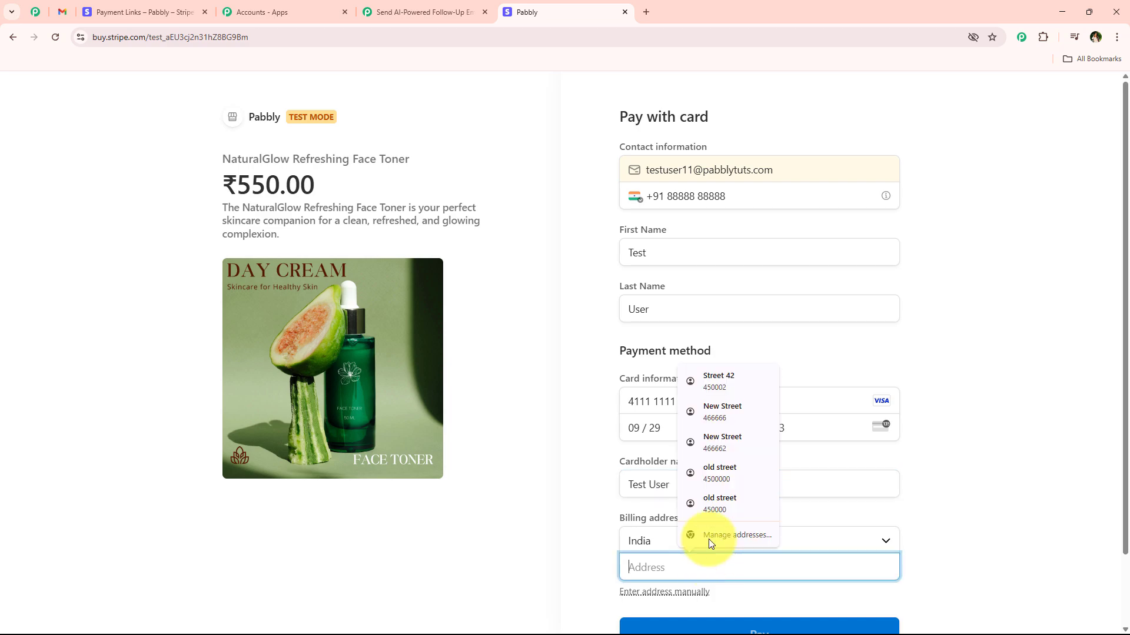
pyautogui.click(732, 464)
pyautogui.scroll(-3, 672, 474)
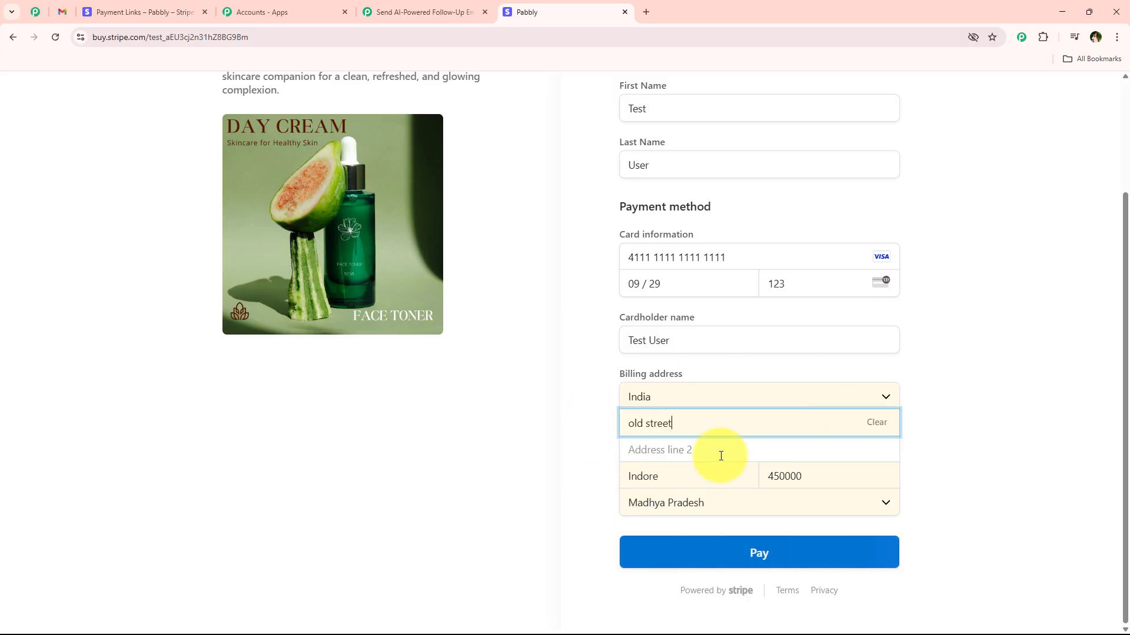
# Submit the test payment for the NaturalGlow Refreshing Face Toner on the checkout page.
pyautogui.click(749, 550)
pyautogui.click(902, 266)
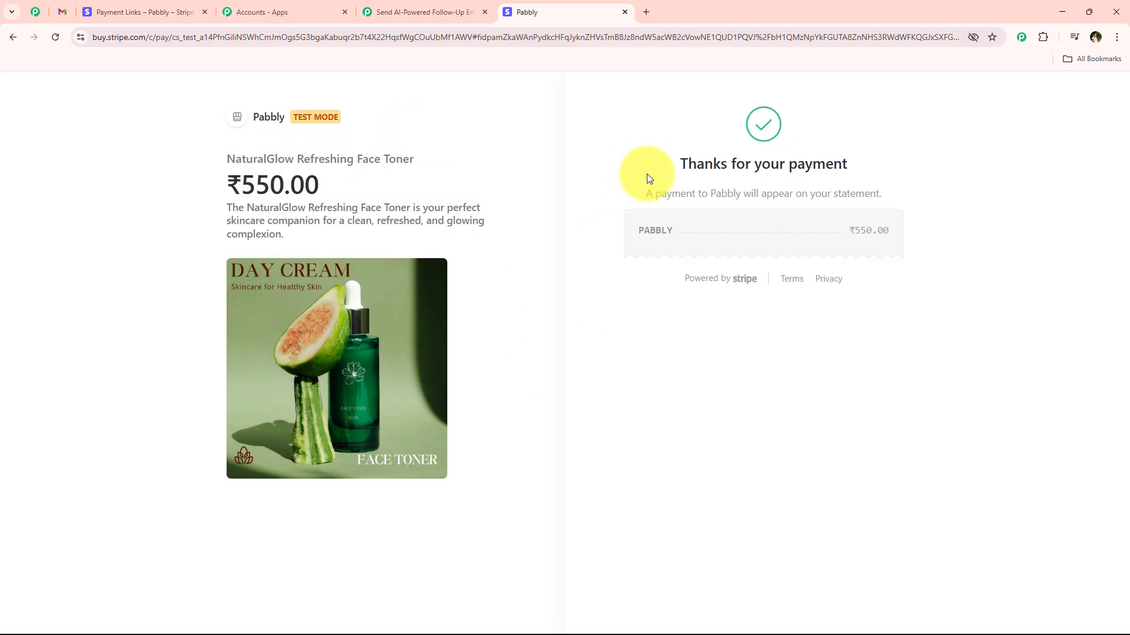
pyautogui.hotkey('ctrl', 'a')
pyautogui.click(932, 172)
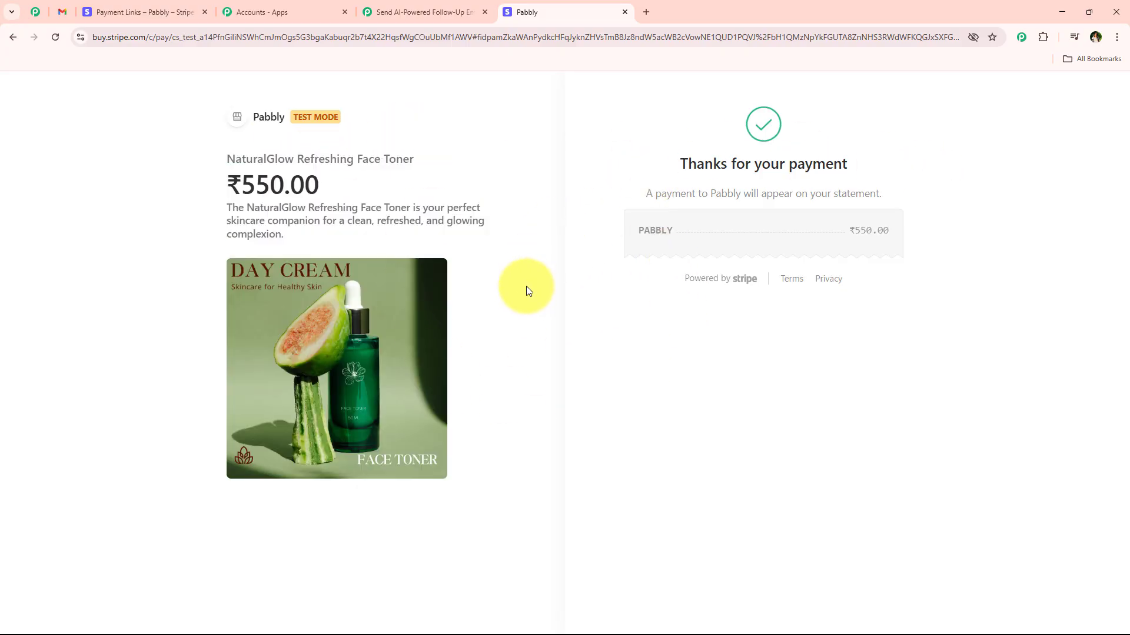
# Switch to the Pabbly Connect workflow and examine the captured New Charge response, including the customer's billing details.
pyautogui.click(412, 12)
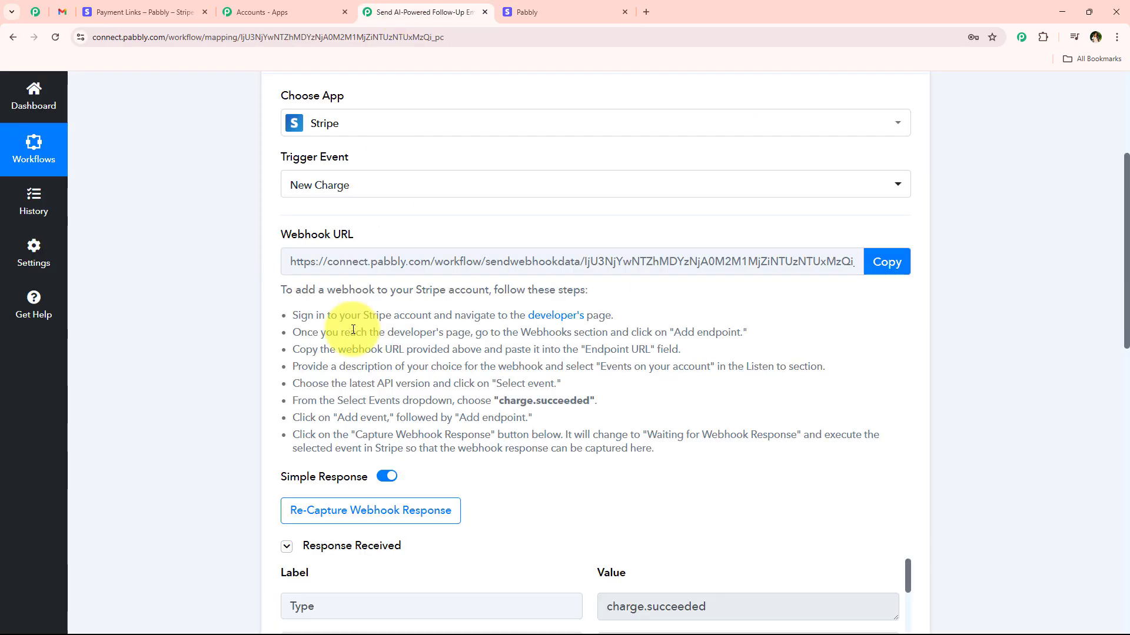
pyautogui.scroll(-3, 340, 337)
pyautogui.scroll(-6, 341, 336)
pyautogui.scroll(-5, 404, 383)
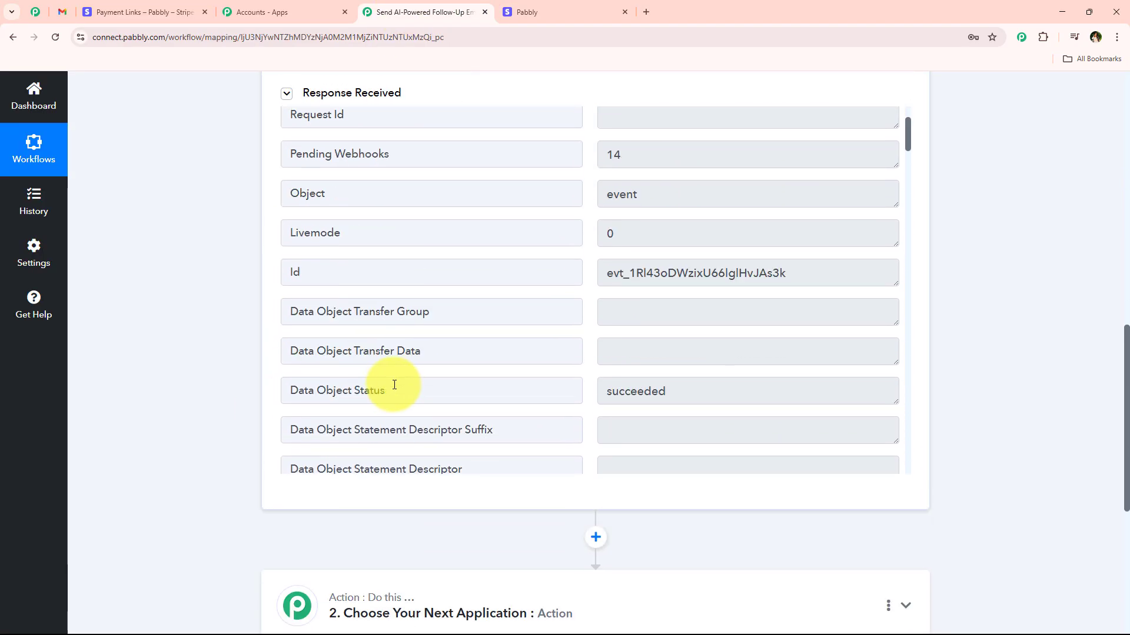
pyautogui.scroll(-15, 396, 384)
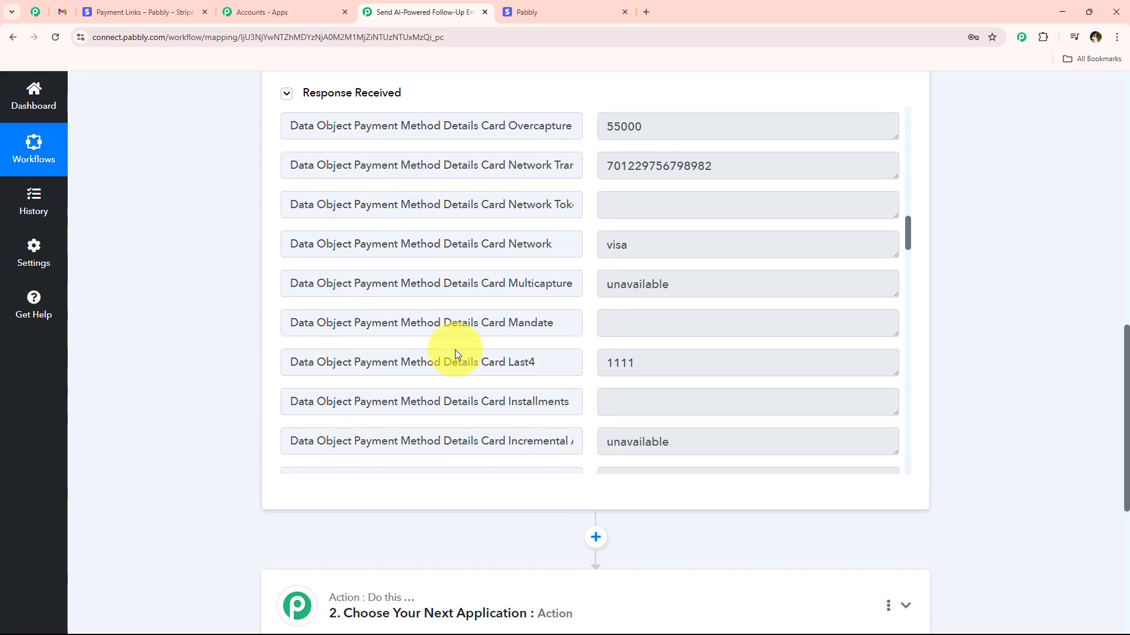
pyautogui.scroll(-20, 461, 346)
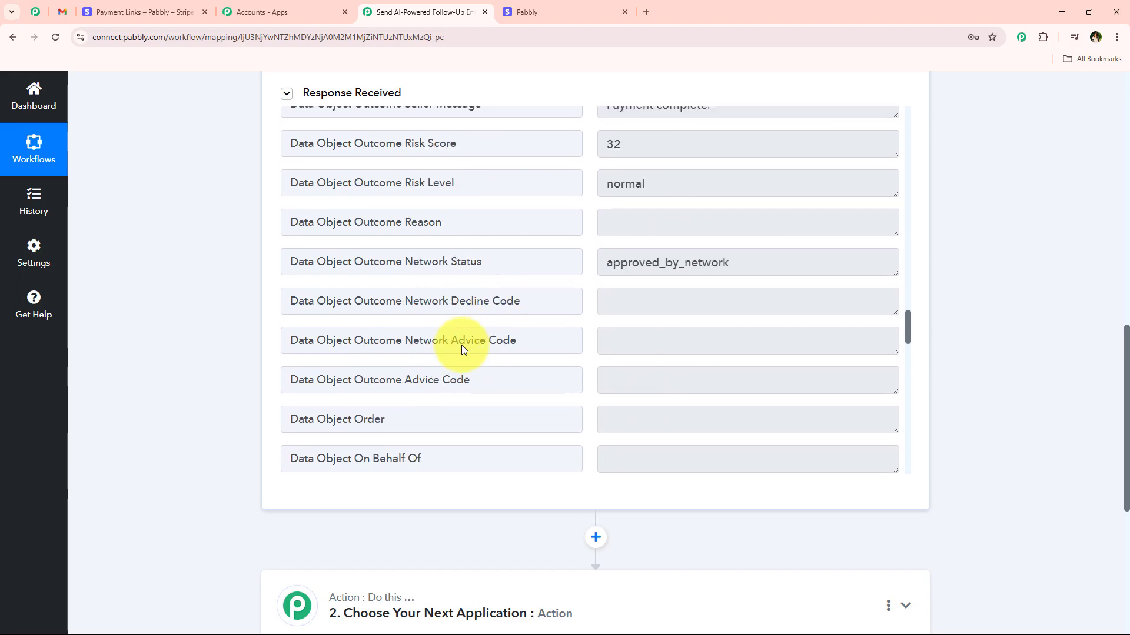
pyautogui.scroll(-10, 453, 345)
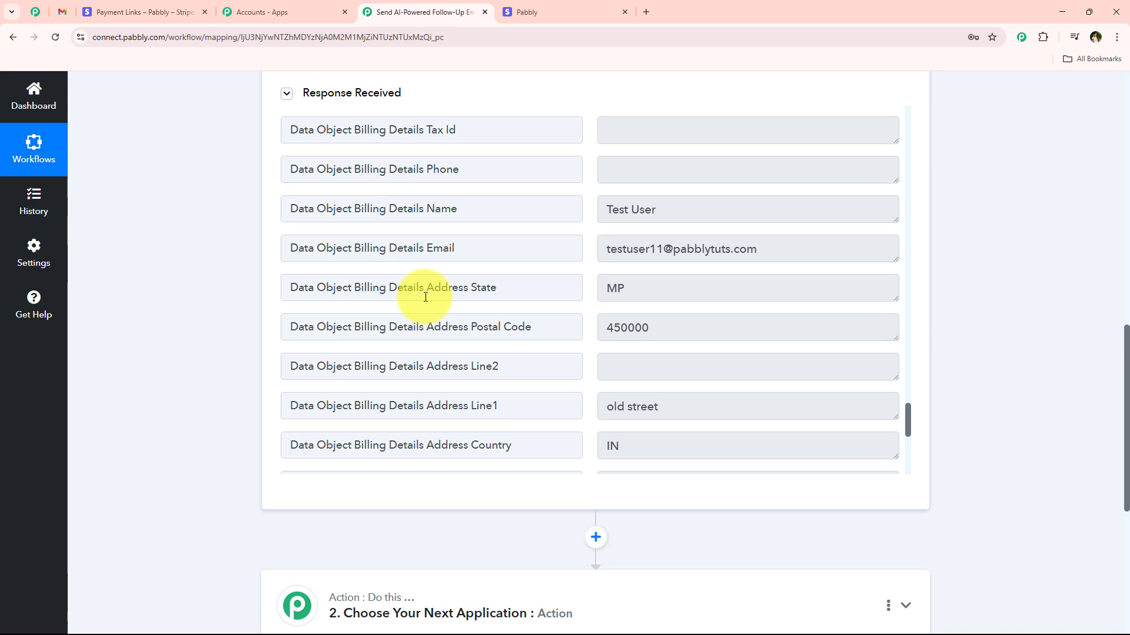
pyautogui.moveTo(724, 211); pyautogui.dragTo(530, 214)
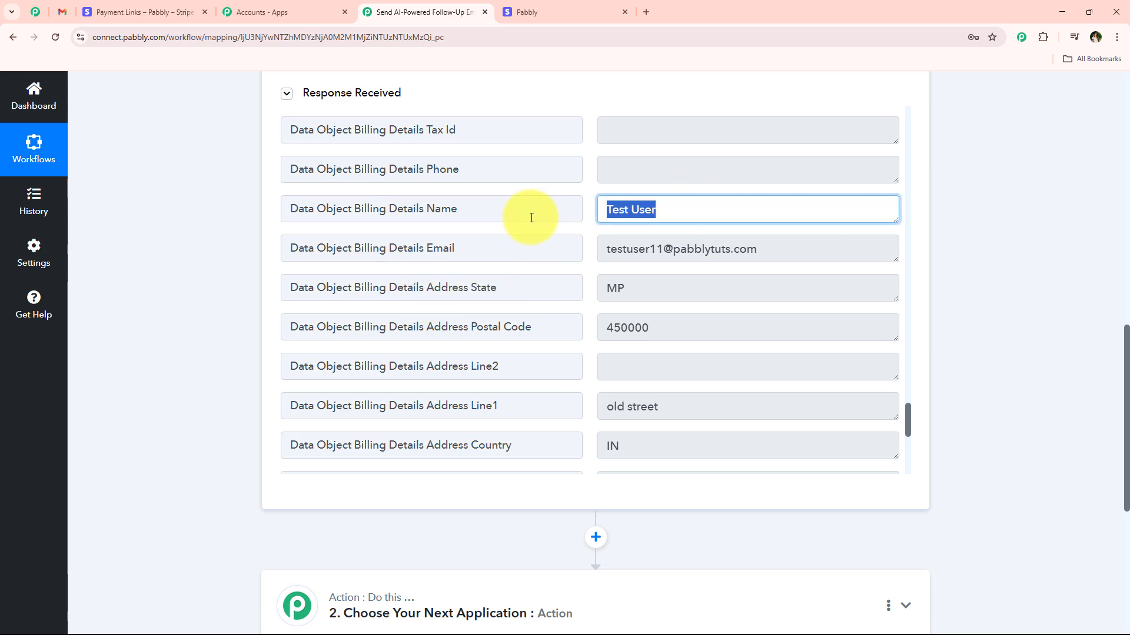
pyautogui.press('Tab')
pyautogui.press('Tab')
pyautogui.press('Tab')
pyautogui.press('Tab')
pyautogui.press('Tab')
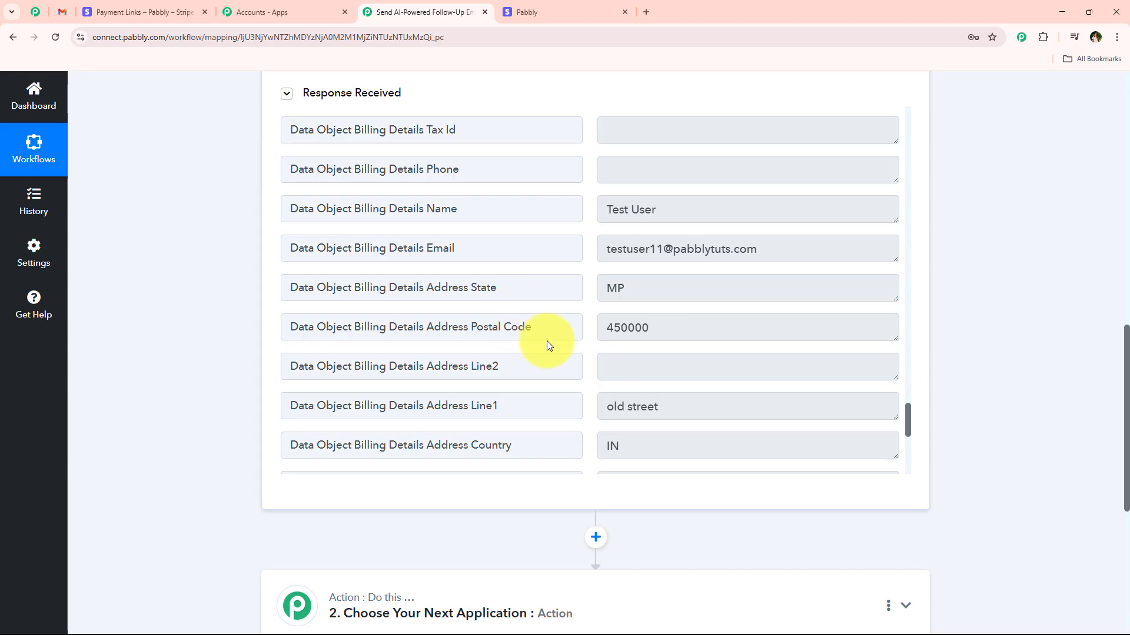
# Collapse the Stripe trigger step and choose OpenAI (ChatGPT, DALL-E, Whisper) as the second step's app.
pyautogui.middleClick(220, 358)
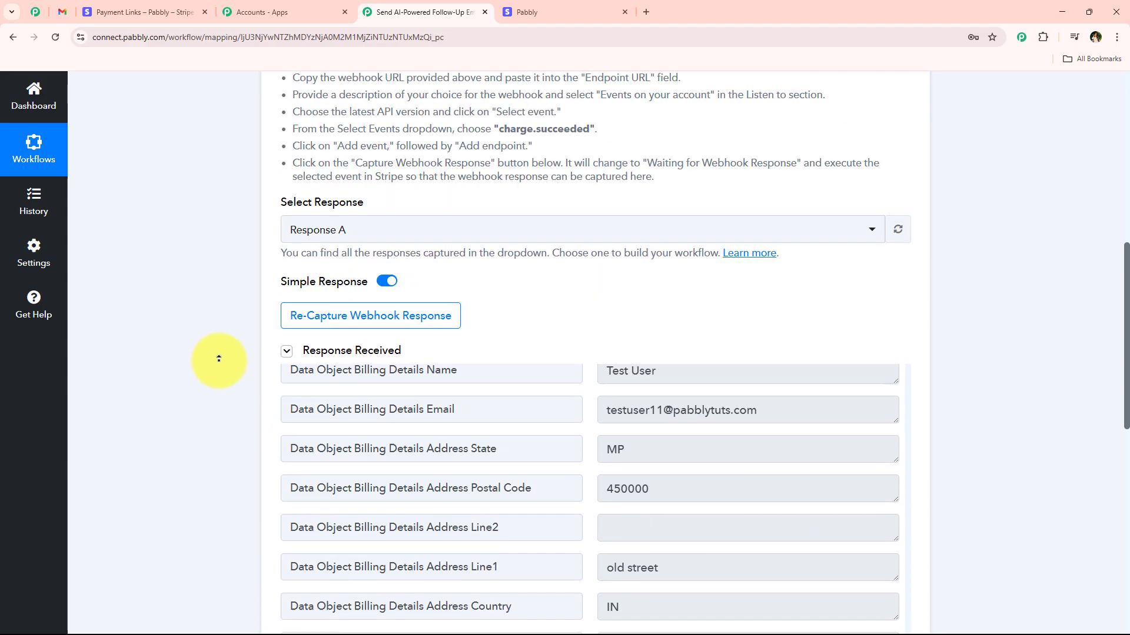
pyautogui.click(488, 303)
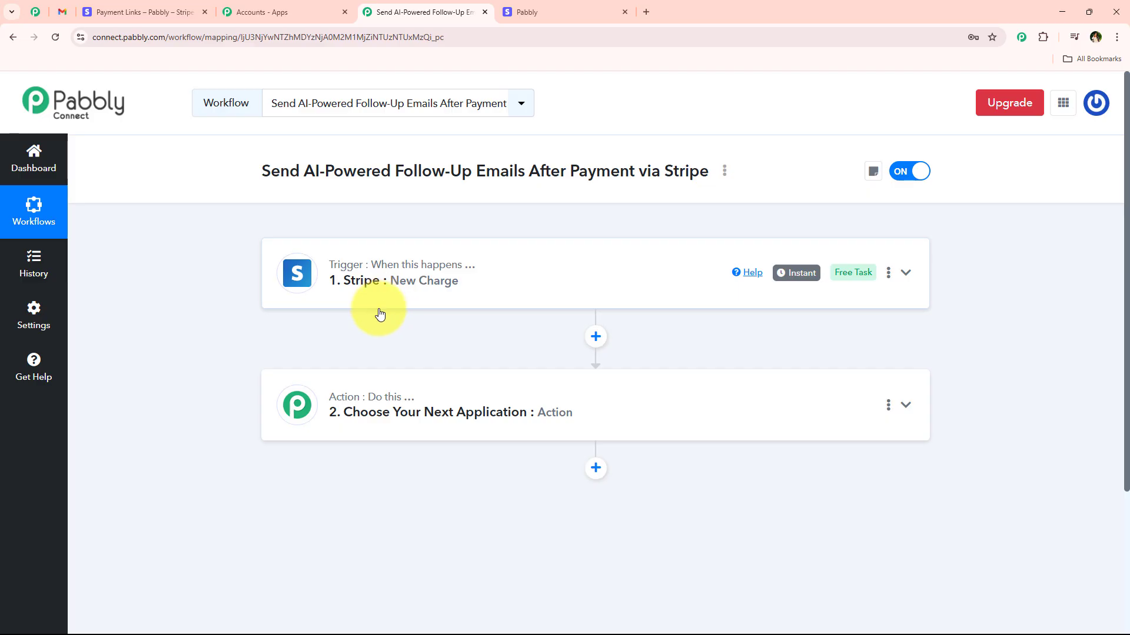
pyautogui.click(524, 433)
pyautogui.scroll(-3, 588, 223)
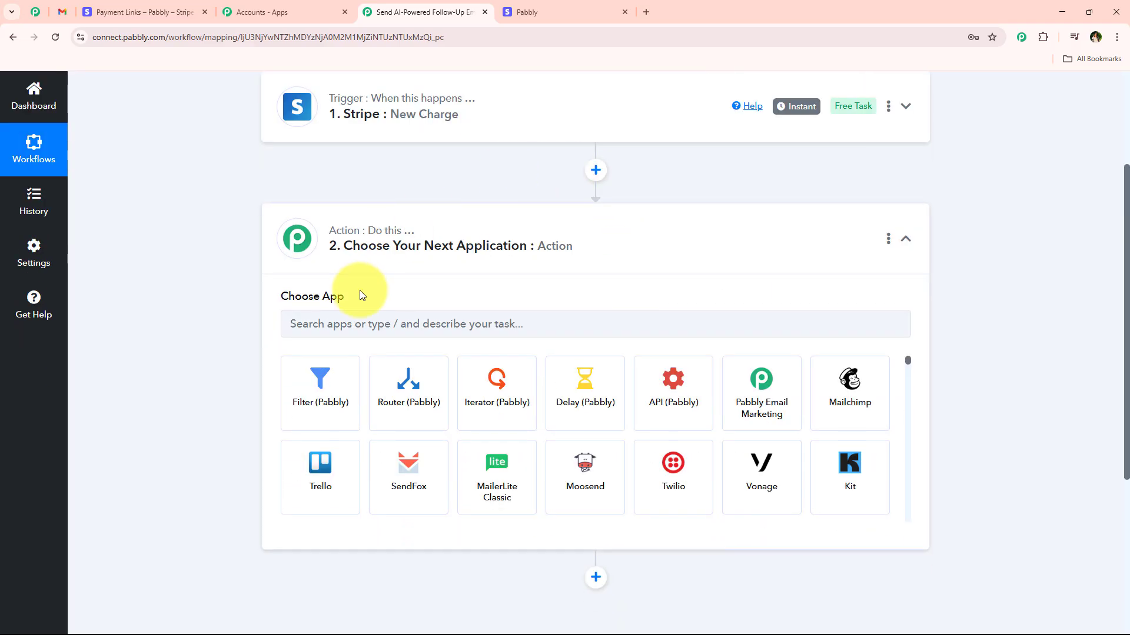
pyautogui.click(359, 313)
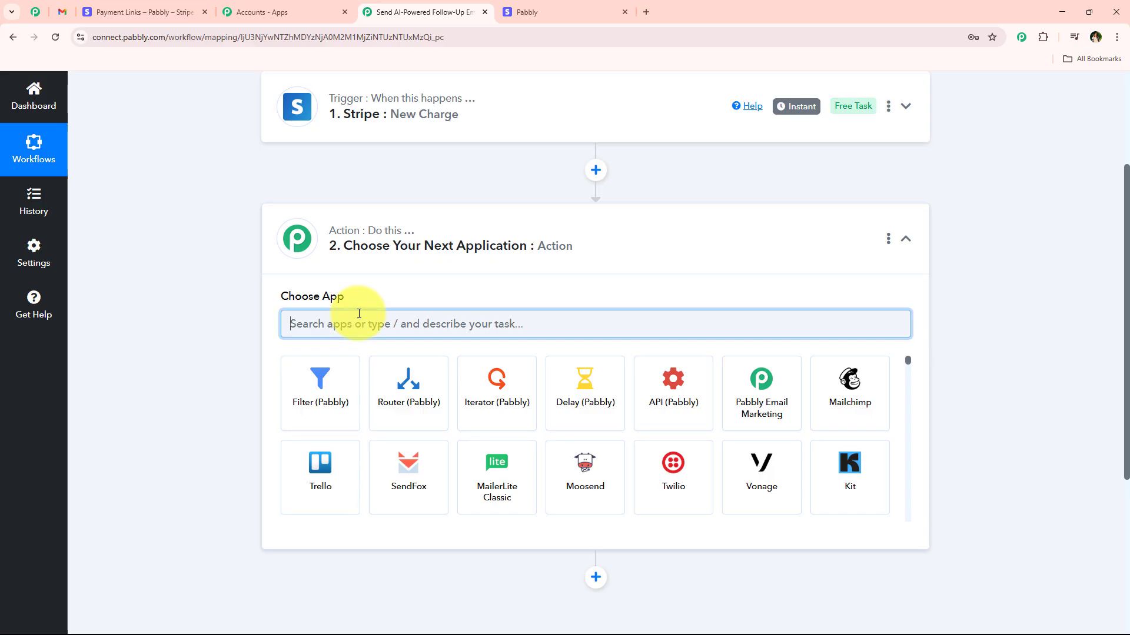
pyautogui.write('Op')
pyautogui.write('e')
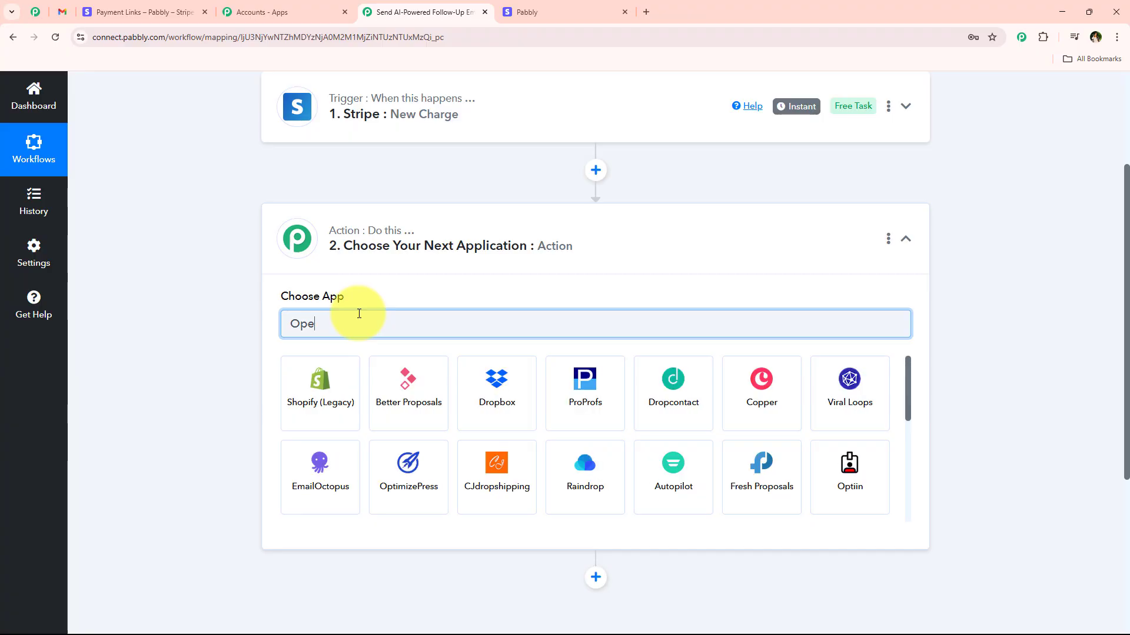
pyautogui.click(399, 422)
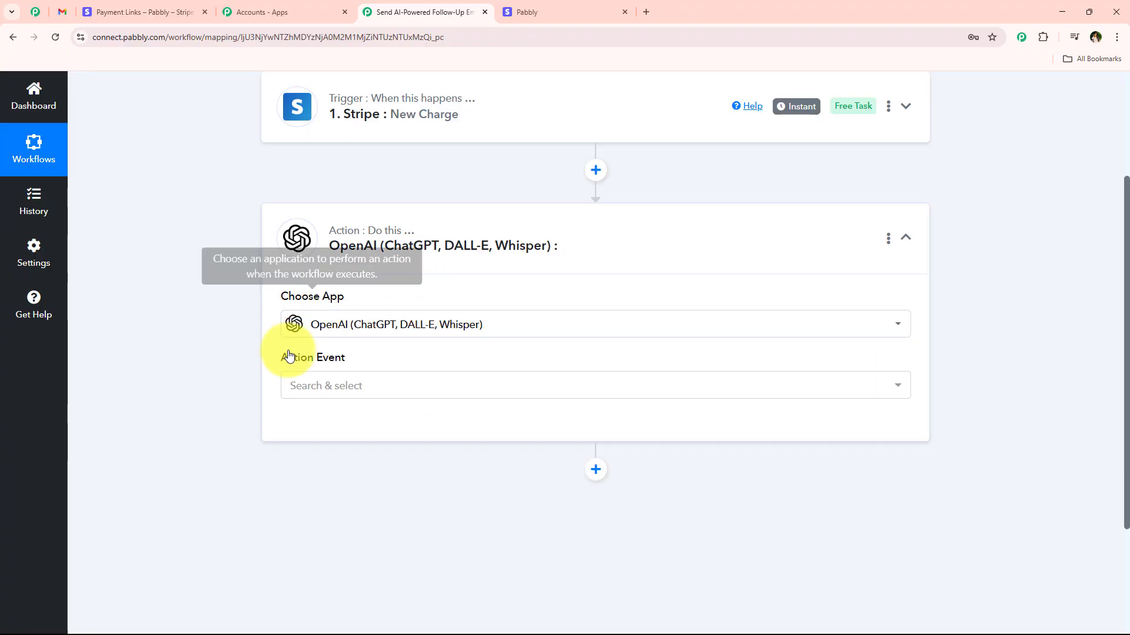
# Set the action event to ChatGPT and start adding a new OpenAI connection.
pyautogui.click(339, 391)
pyautogui.click(373, 191)
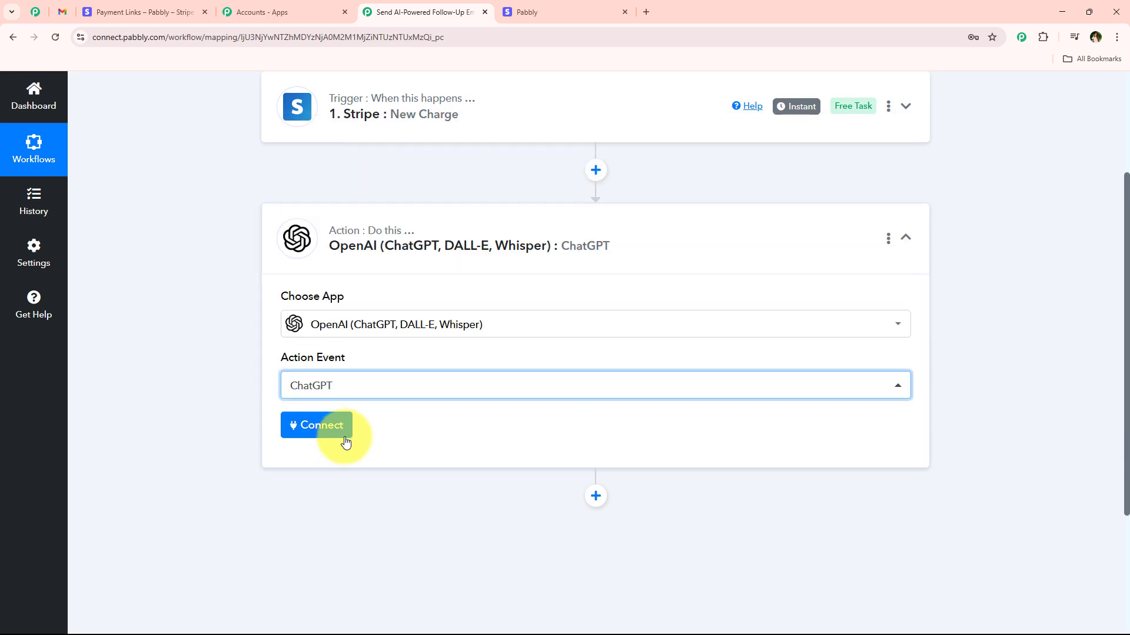
pyautogui.click(340, 432)
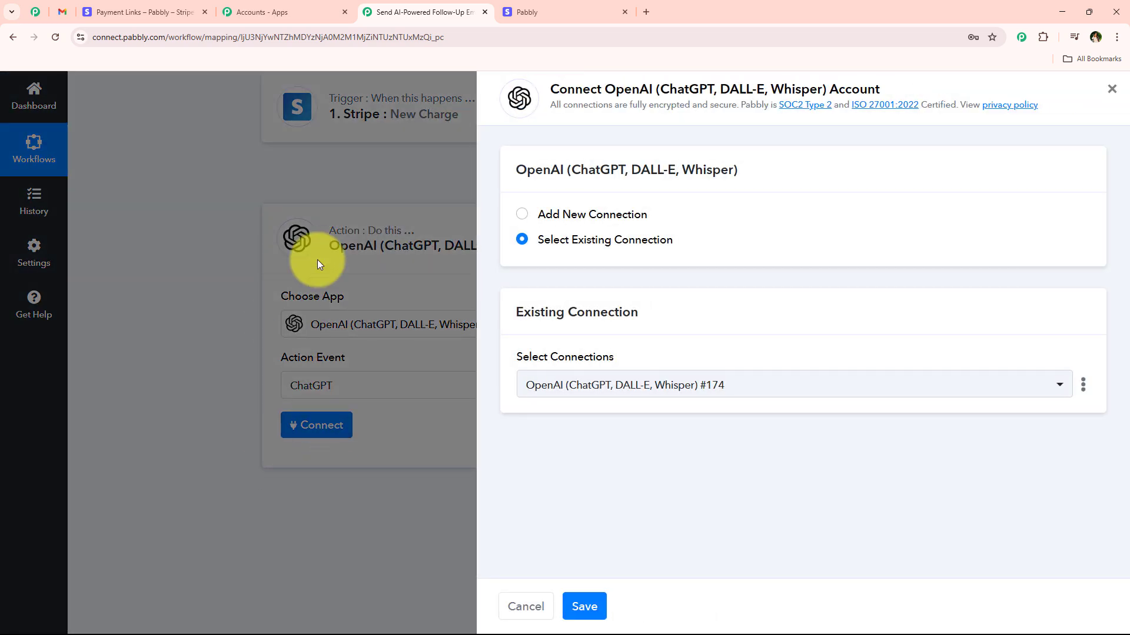
pyautogui.click(597, 218)
pyautogui.click(587, 404)
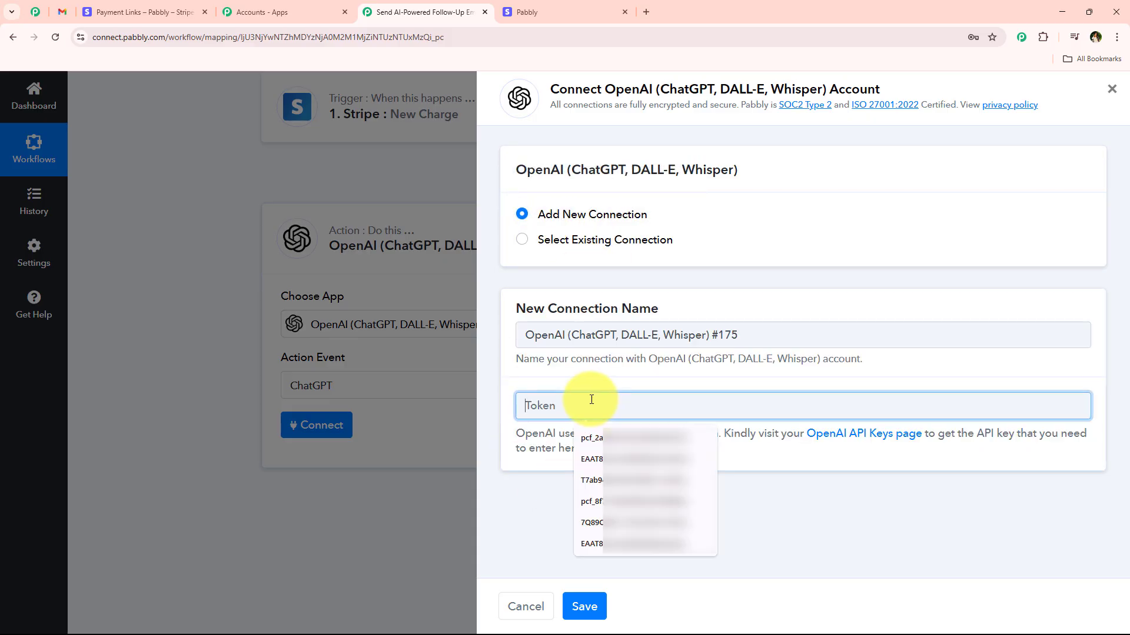
pyautogui.click(517, 499)
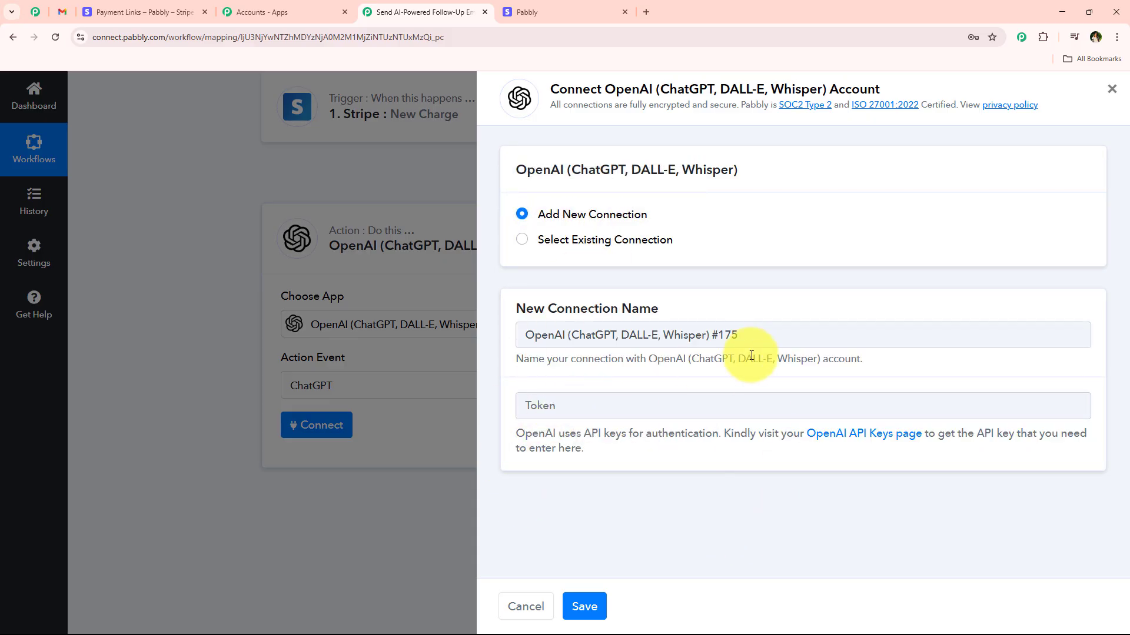
pyautogui.moveTo(724, 434); pyautogui.dragTo(805, 433)
pyautogui.click(729, 460)
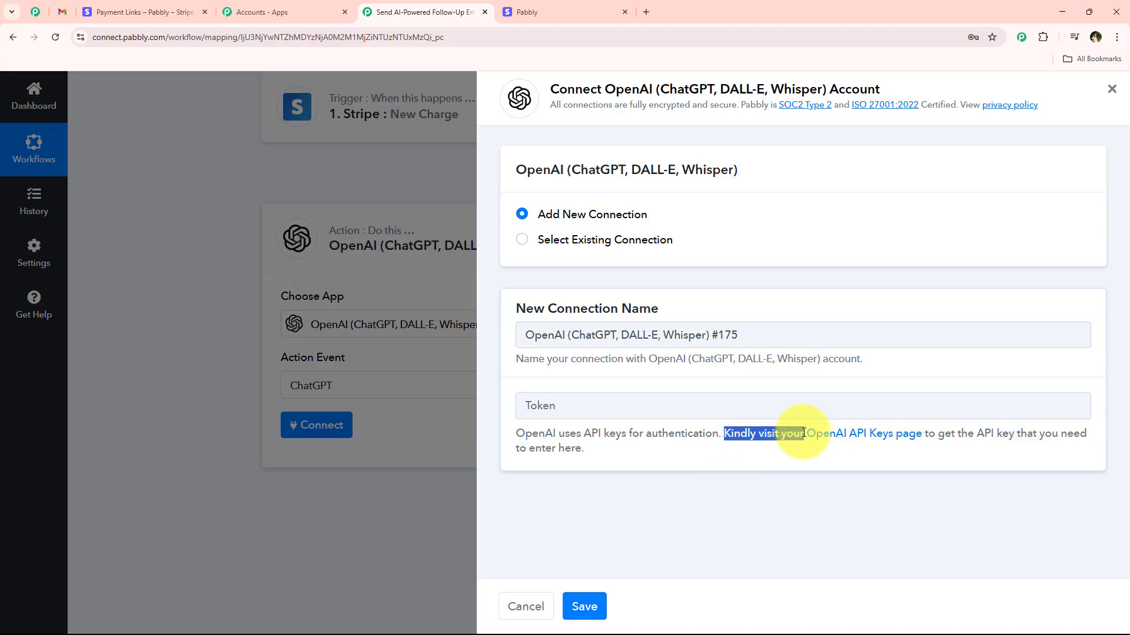
# Open the OpenAI API keys page, examine the options for a new secret key without creating one, and return to the workflow.
pyautogui.click(884, 434)
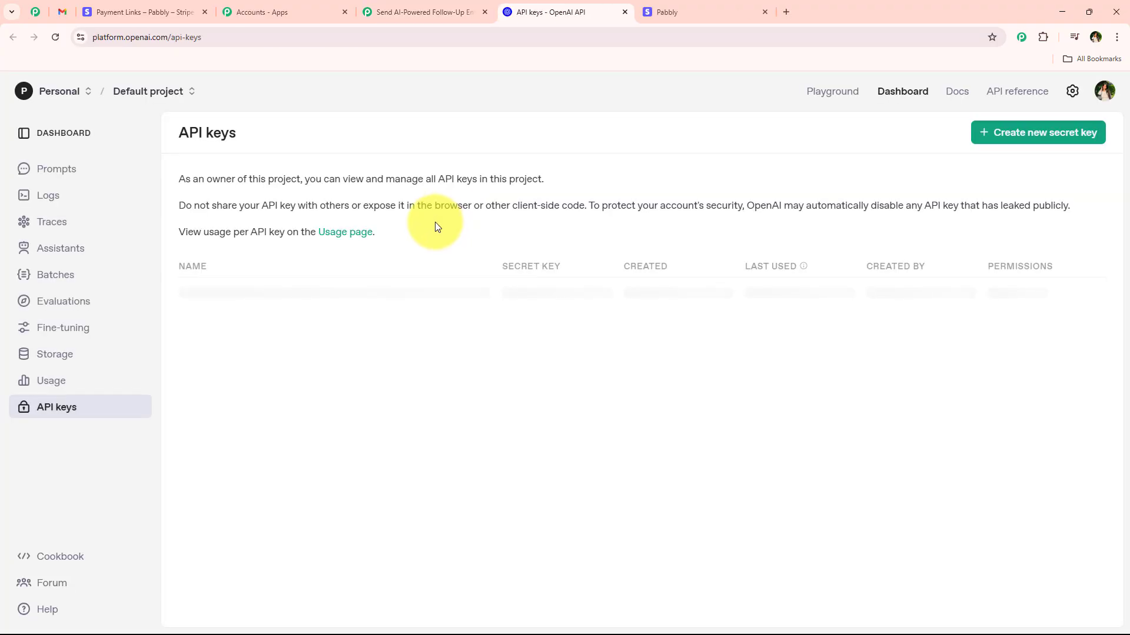
pyautogui.click(1004, 131)
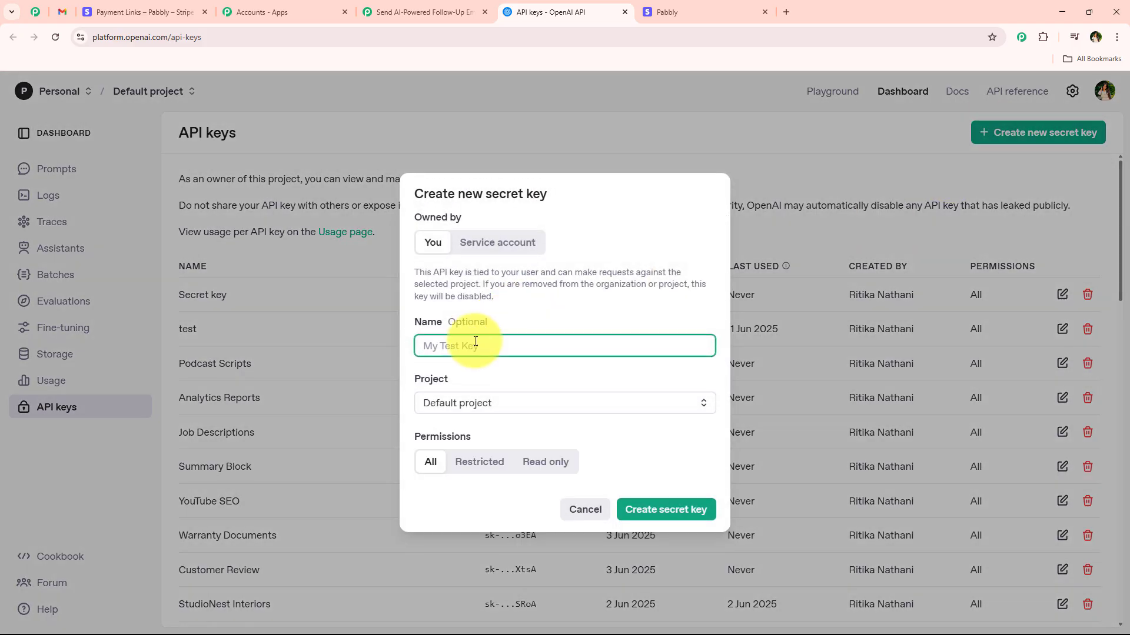
pyautogui.click(563, 402)
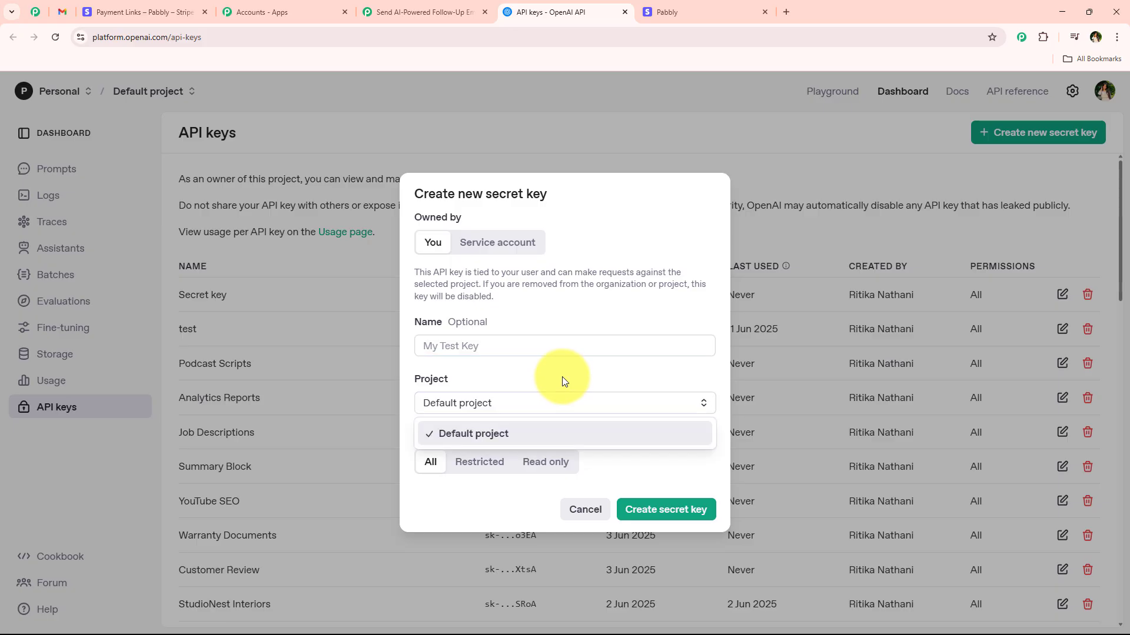
pyautogui.click(588, 432)
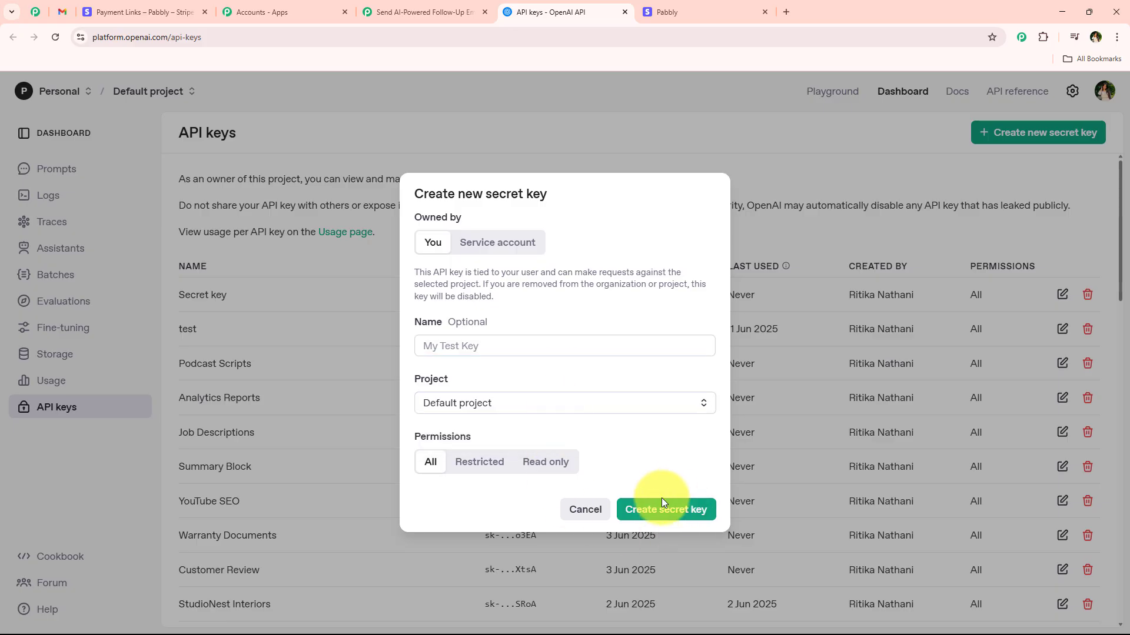
pyautogui.click(585, 509)
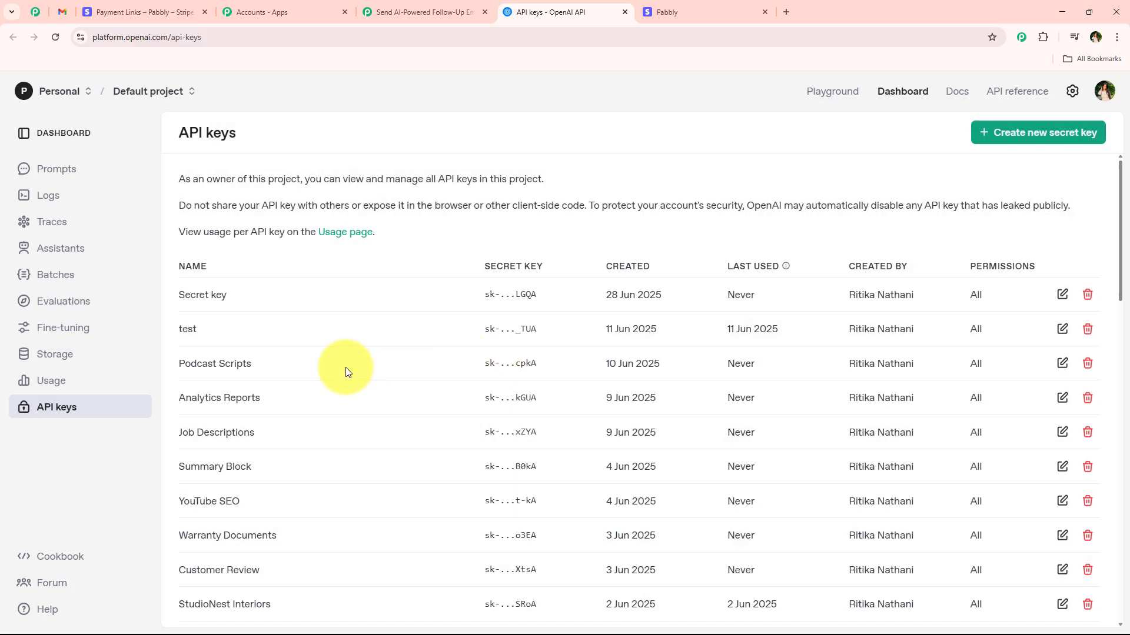
pyautogui.click(424, 11)
pyautogui.click(625, 11)
# Fill in the OpenAI API key as the new connection's token and save the connection.
pyautogui.click(618, 406)
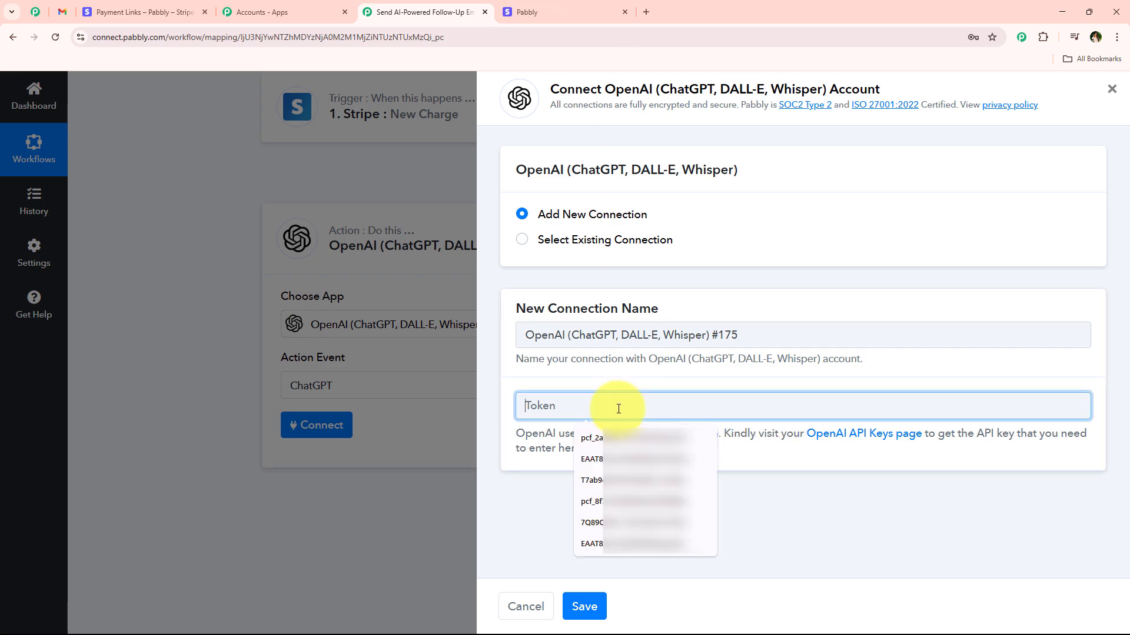
pyautogui.press('Down')
pyautogui.press('Return')
pyautogui.click(592, 594)
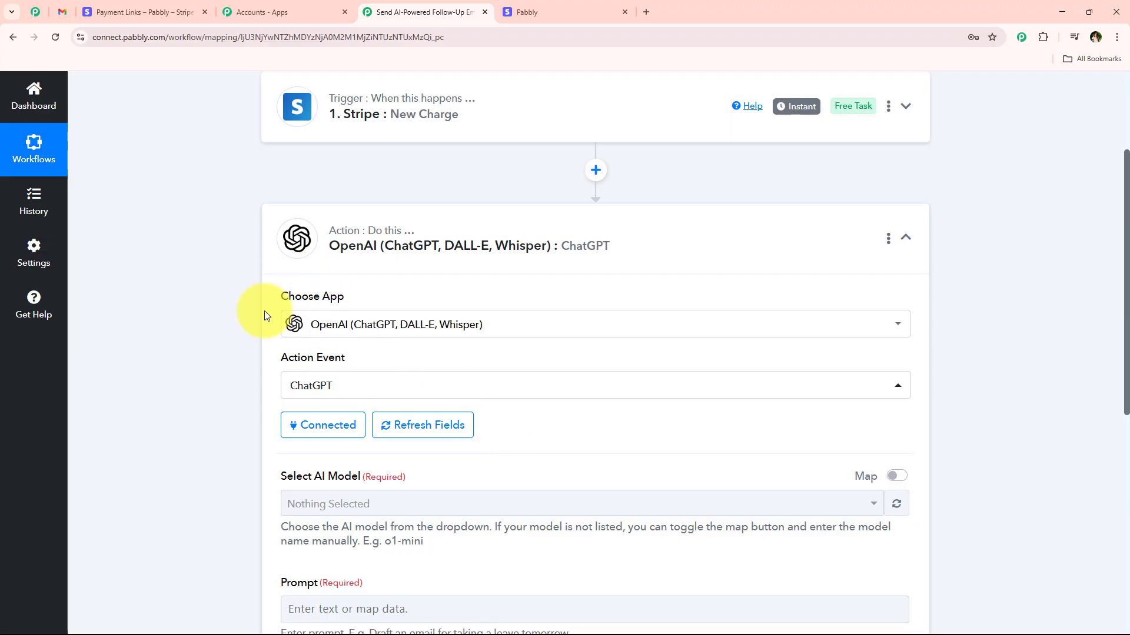
# Select gpt-4 as the ChatGPT step's AI model and look through the other available models.
pyautogui.scroll(-4, 264, 311)
pyautogui.scroll(-1, 263, 315)
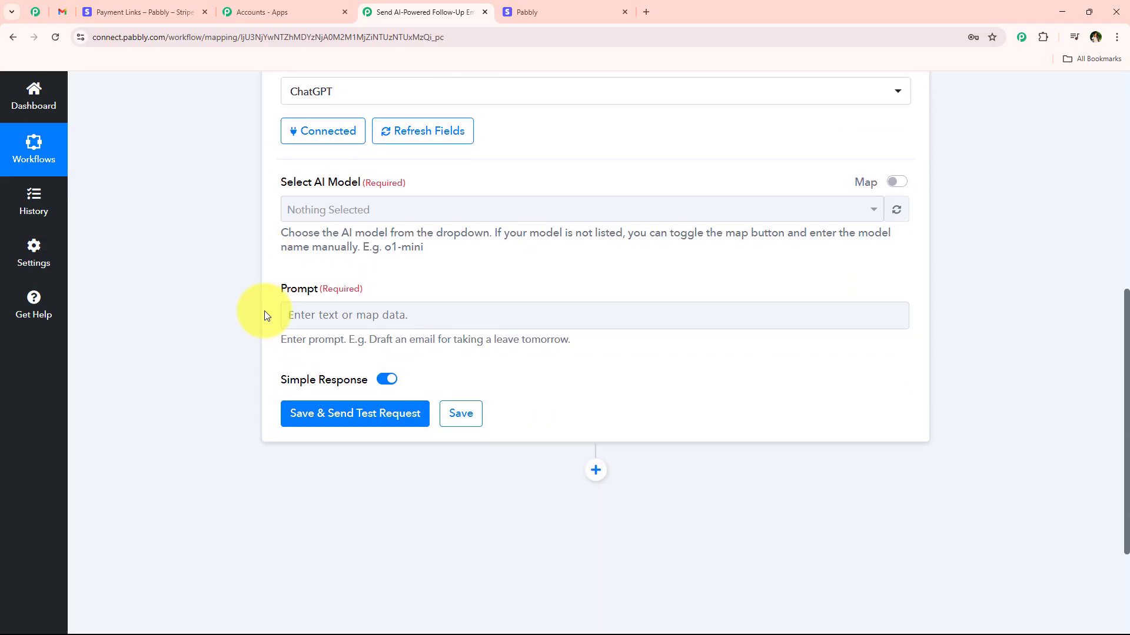
pyautogui.click(356, 210)
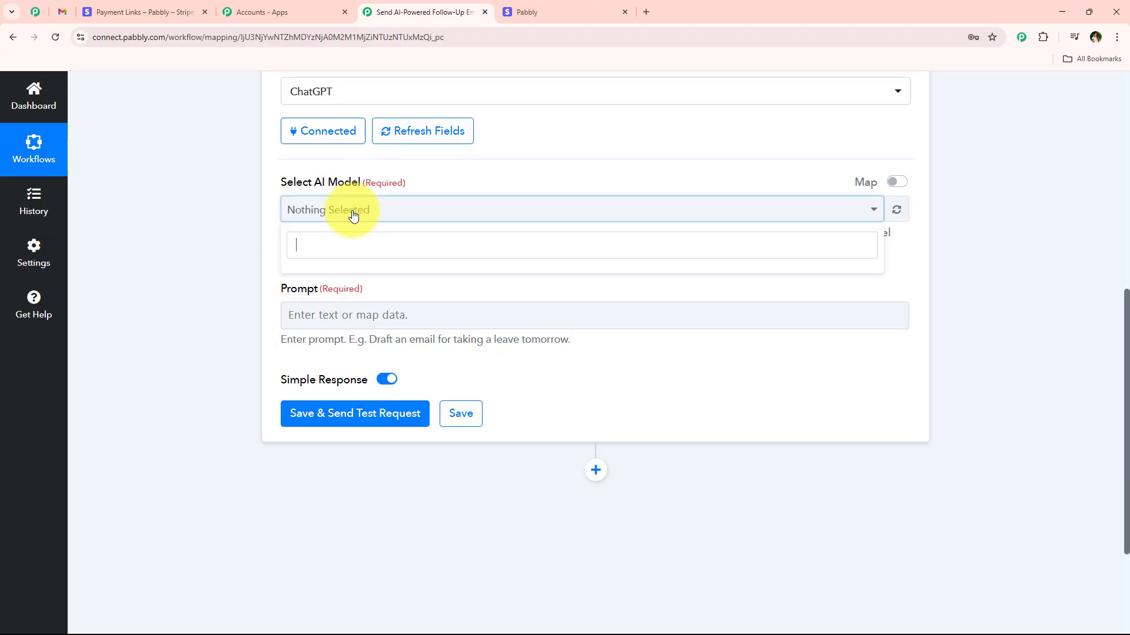
pyautogui.click(298, 209)
pyautogui.click(356, 297)
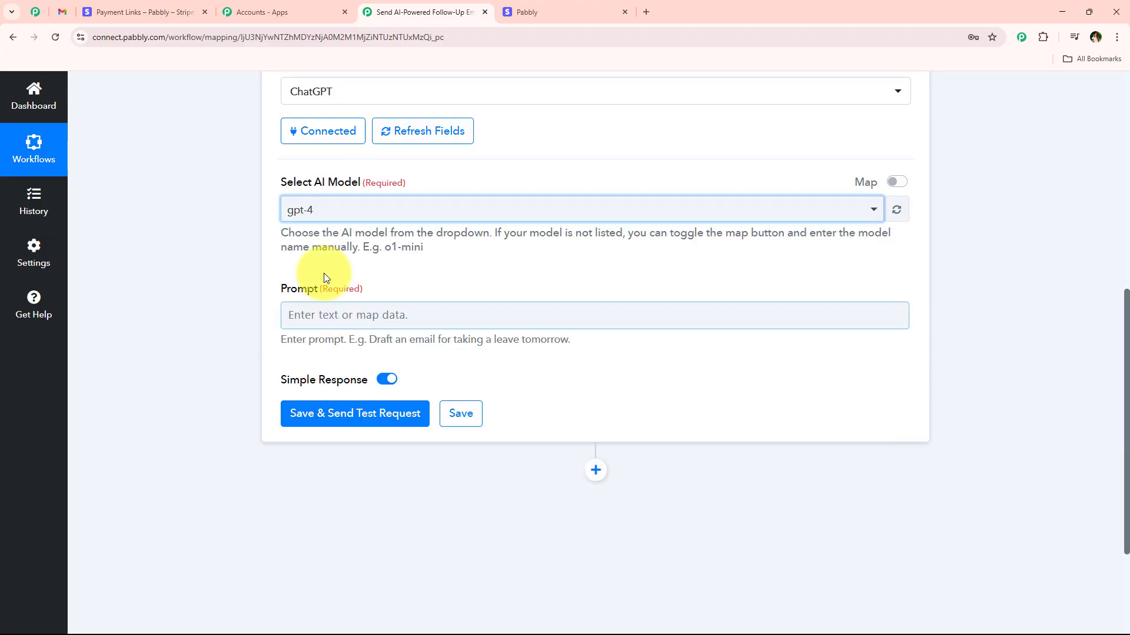
pyautogui.click(323, 216)
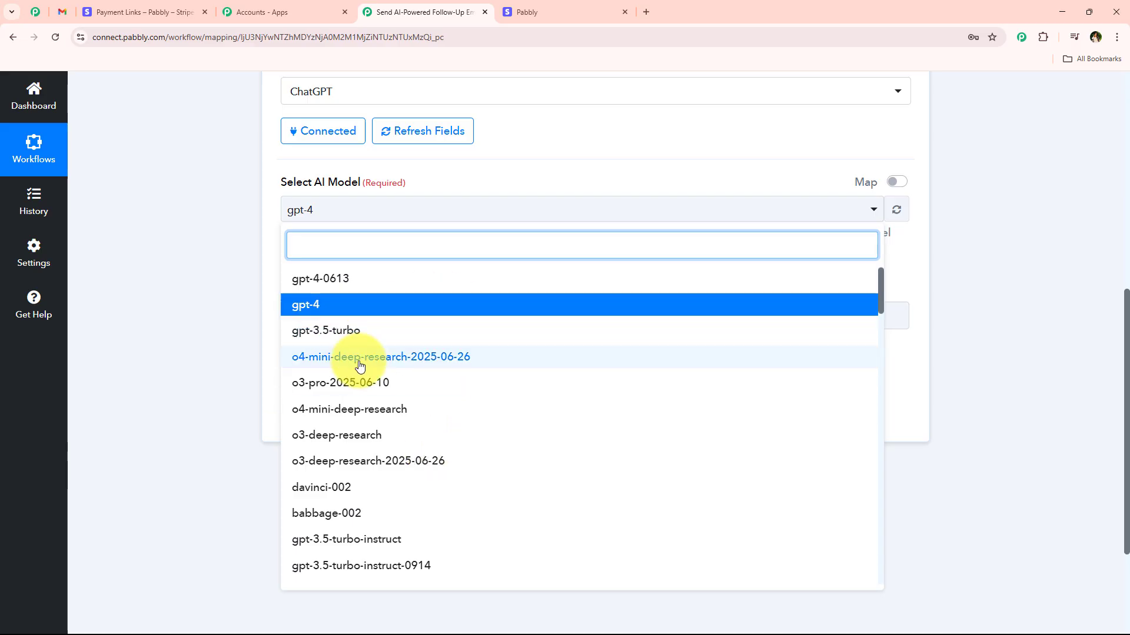
pyautogui.scroll(-2, 303, 412)
pyautogui.scroll(2, 303, 449)
pyautogui.click(207, 282)
# Open the ChatGPT step's Prompt field and review the workflow's title for what the prompt should produce.
pyautogui.scroll(-2, 208, 283)
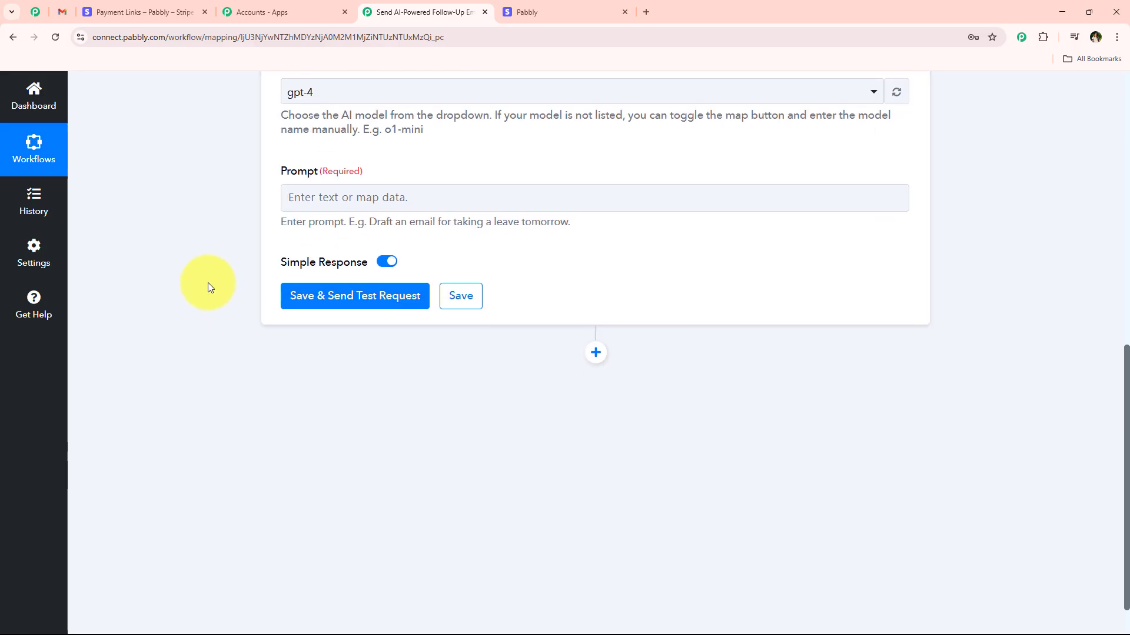
pyautogui.click(504, 200)
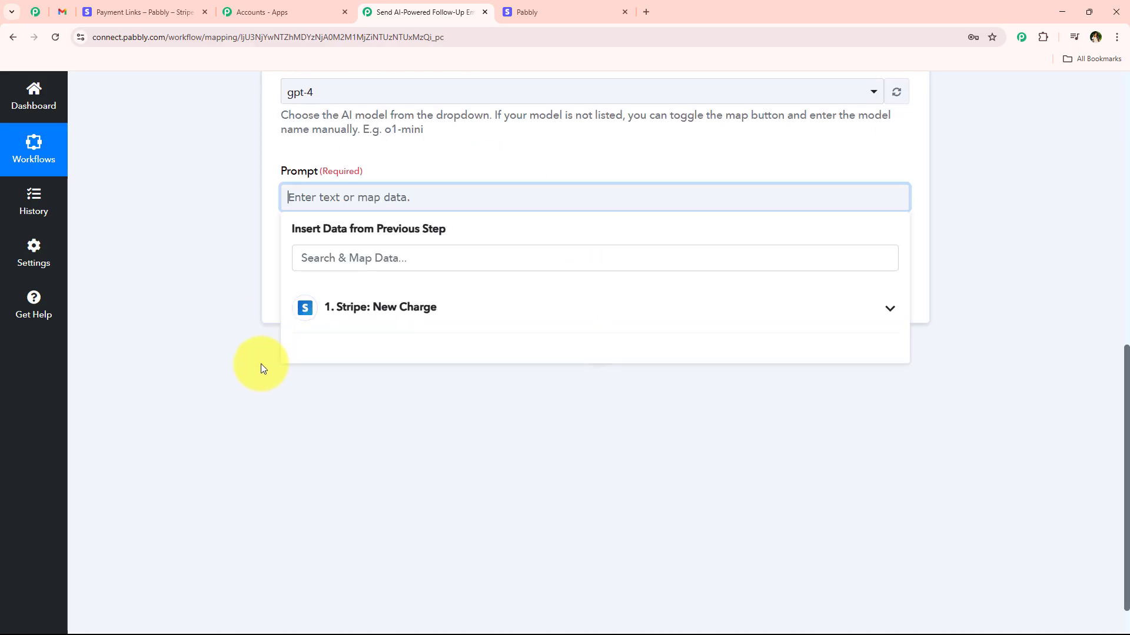
pyautogui.scroll(3, 260, 365)
pyautogui.scroll(7, 259, 372)
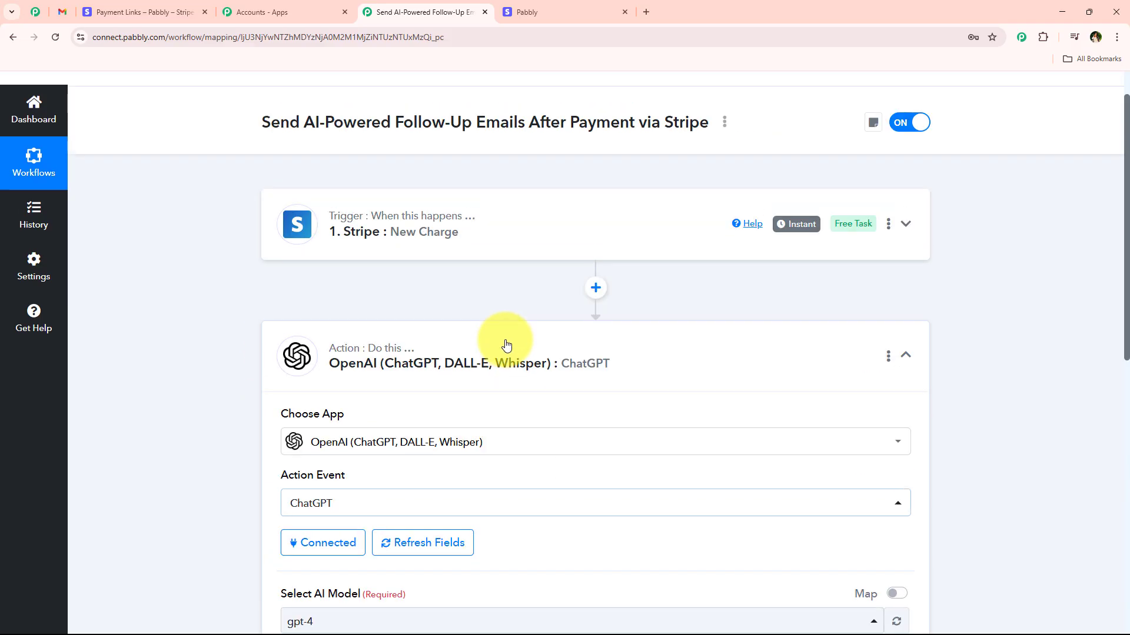
pyautogui.moveTo(395, 171); pyautogui.dragTo(510, 171)
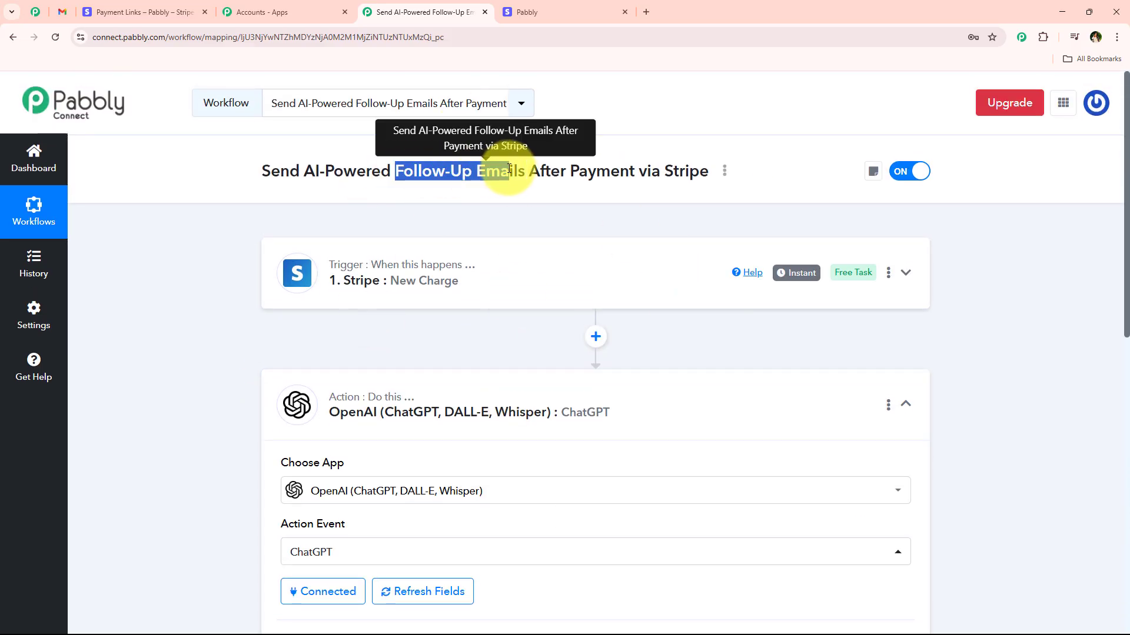
# Fill the Prompt with instructions for a warm, personalized HTML follow-up email to a Natural Glow Skincare customer, including a Customer Name detail and excluding the payment amount.
pyautogui.scroll(-7, 234, 370)
pyautogui.click(447, 362)
pyautogui.scroll(-3, 495, 340)
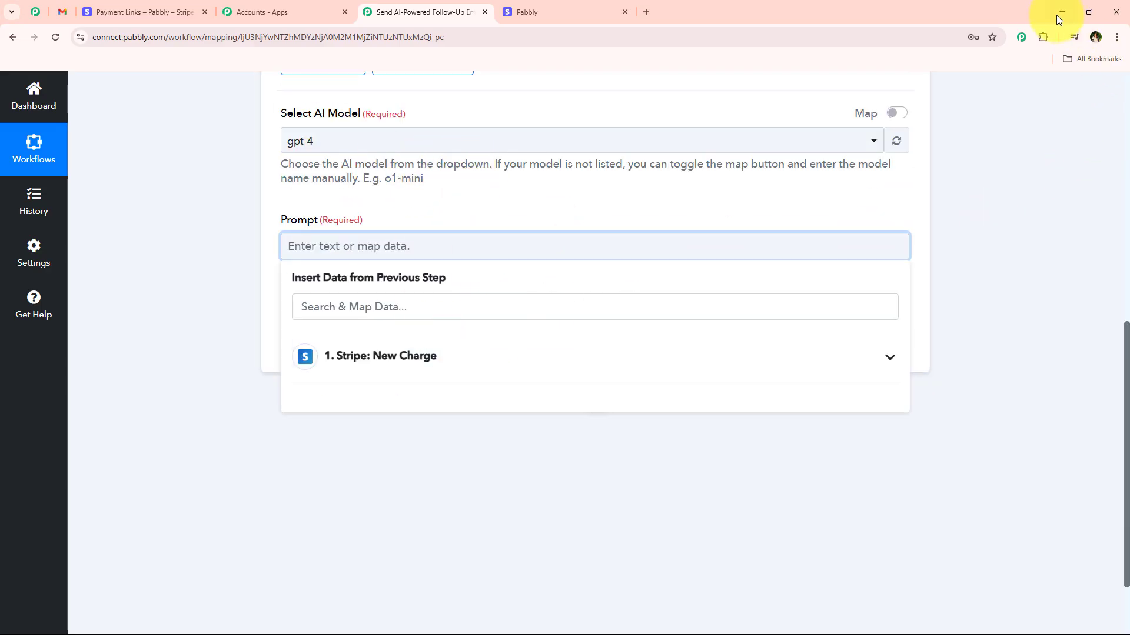
pyautogui.write('Write a warm and personalized follow-up email in HTML format for a customer who has just completed a purchase from Natural Glow Skincare. The email should: Thank the customer for their order Suggest helpful skincare tips or a product guide Offer customer support contact info End with a friendly tone and a CTA to explore more products  Details to include: Customer Name:  ⚠️ Do not mention payment amount. ⚠️ Only return the email body in HTML. Do not include subject line or non-email content.')
pyautogui.click(249, 297)
pyautogui.click(412, 316)
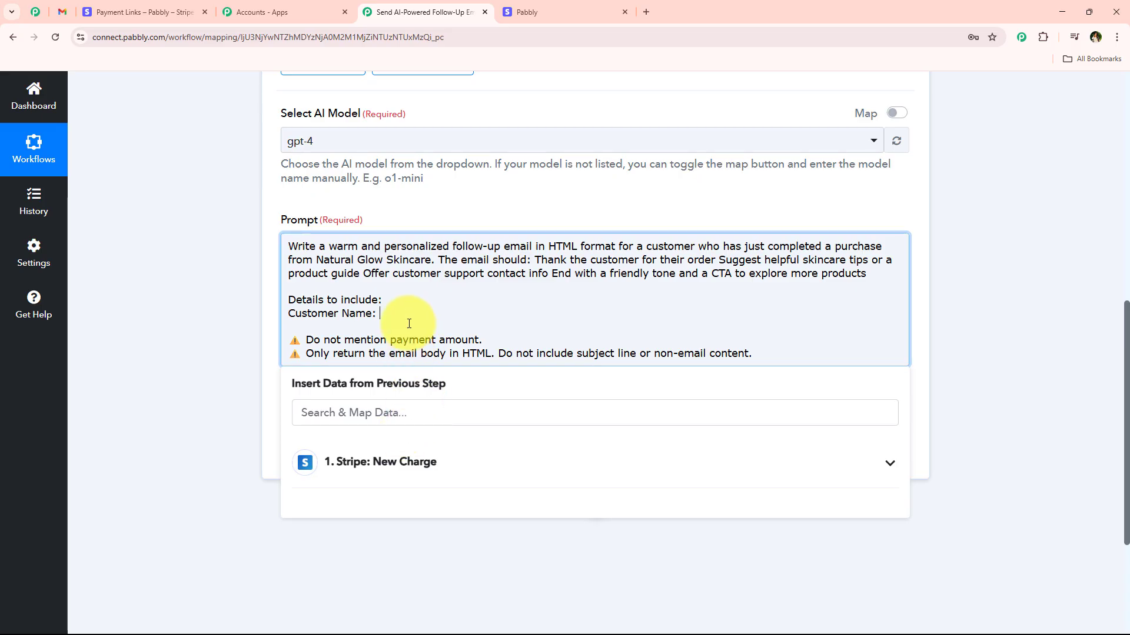
pyautogui.write('Test User')
pyautogui.press('BackSpace')
pyautogui.press('BackSpace')
pyautogui.press('BackSpace')
pyautogui.press('BackSpace')
pyautogui.press('BackSpace')
pyautogui.press('BackSpace')
pyautogui.press('BackSpace')
pyautogui.press('BackSpace')
pyautogui.press('BackSpace')
# Map Stripe's Data Object Billing Details Name to the prompt's Customer Name line, and save the ChatGPT step with a test request.
pyautogui.click(529, 480)
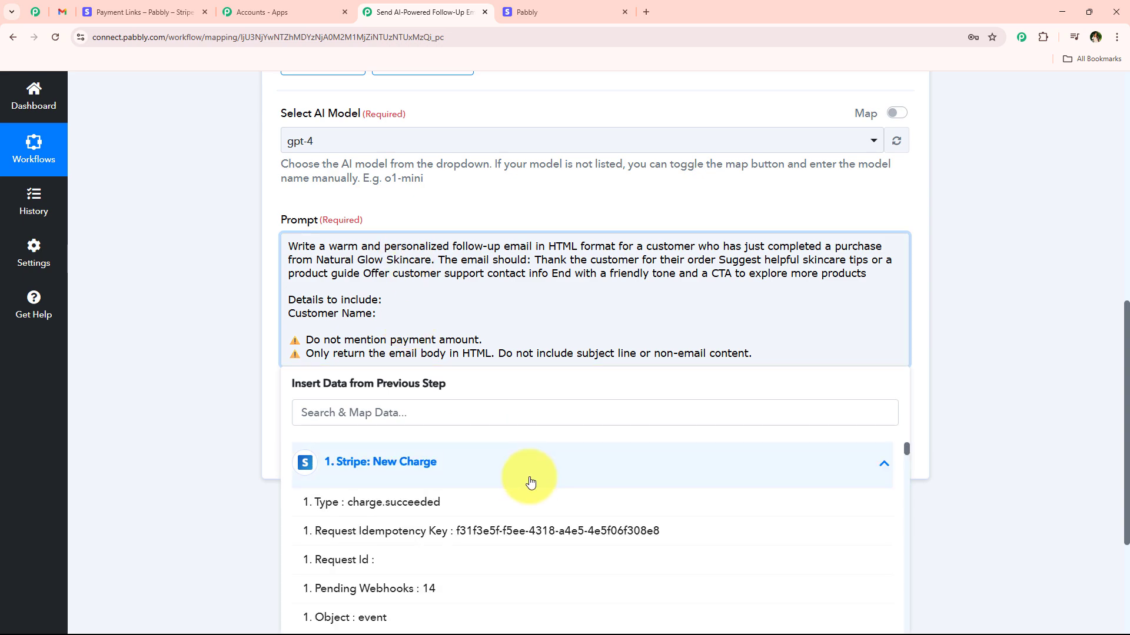
pyautogui.scroll(-10, 530, 480)
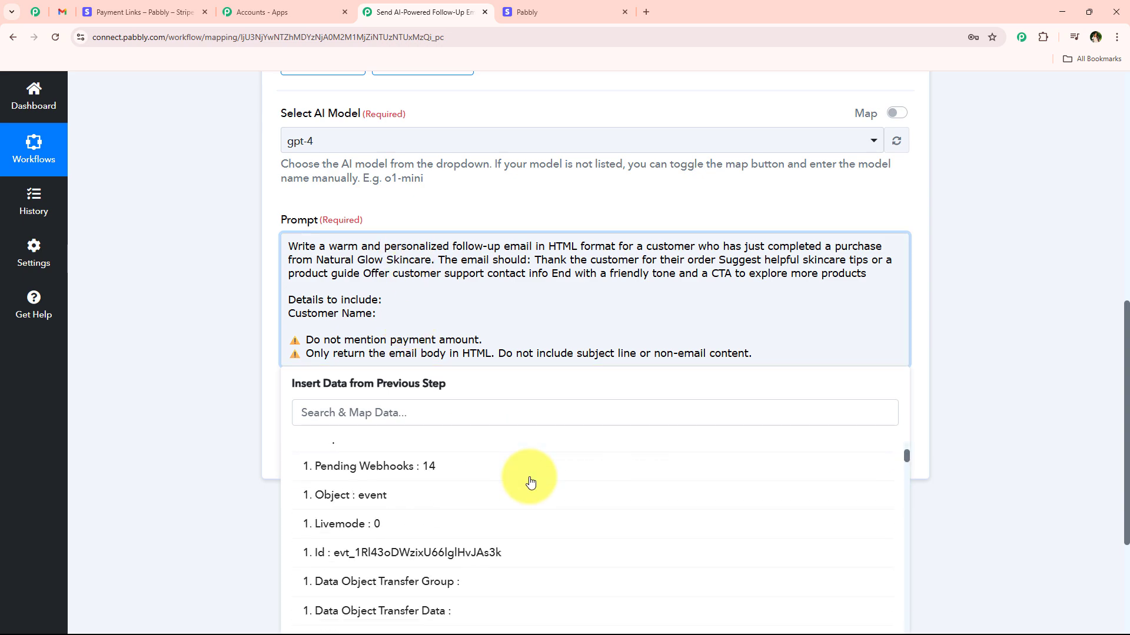
pyautogui.click(456, 409)
pyautogui.write('nam')
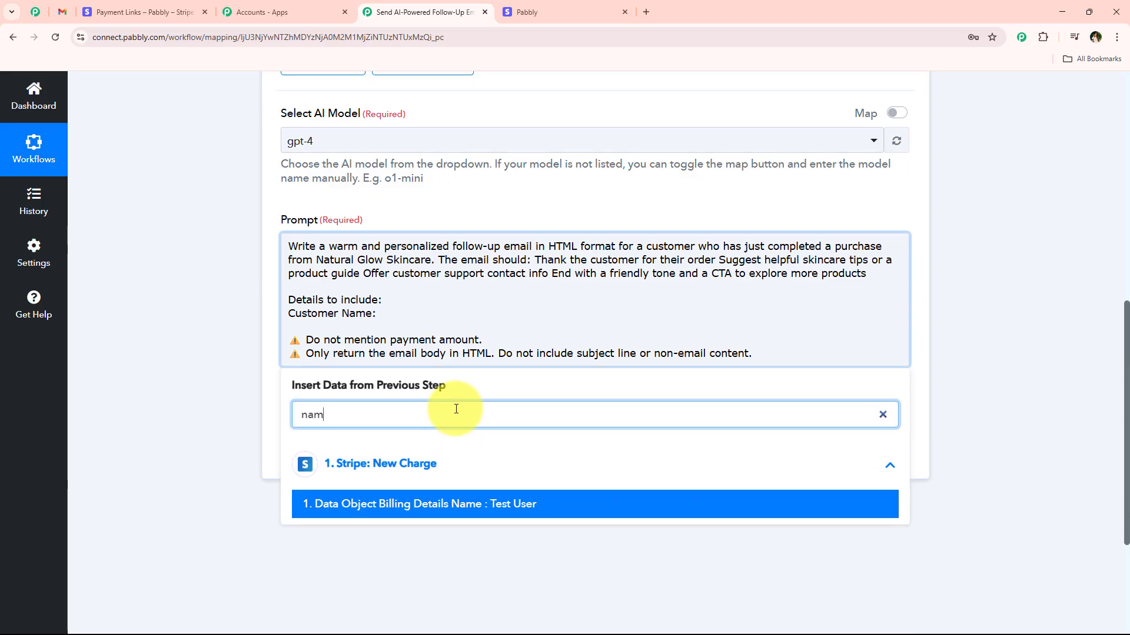
pyautogui.write('e')
pyautogui.click(505, 504)
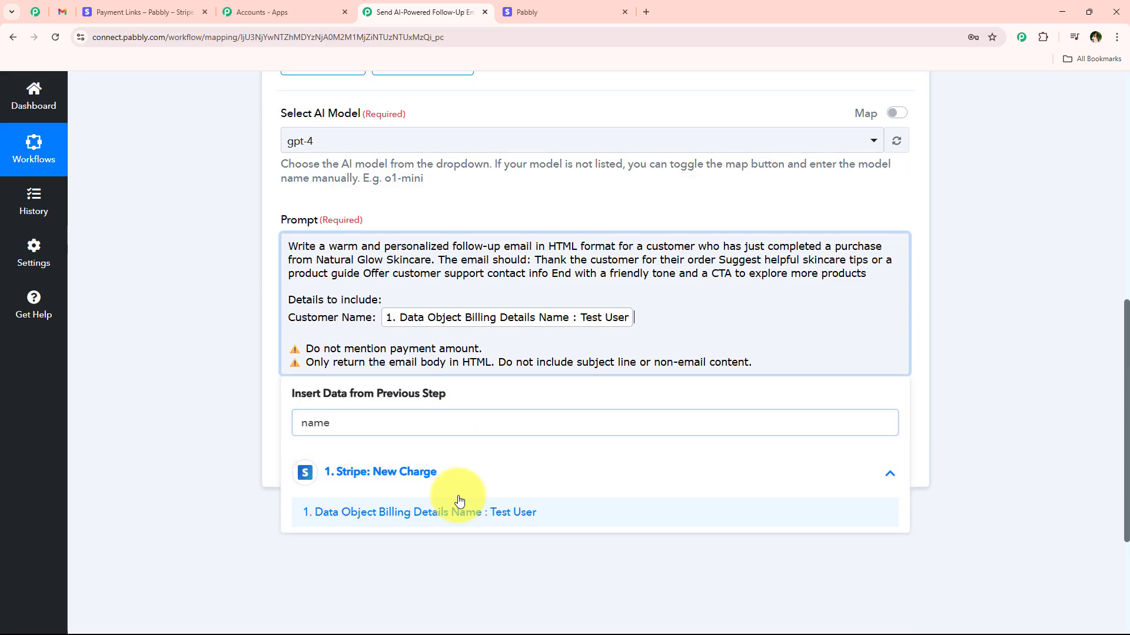
pyautogui.click(209, 298)
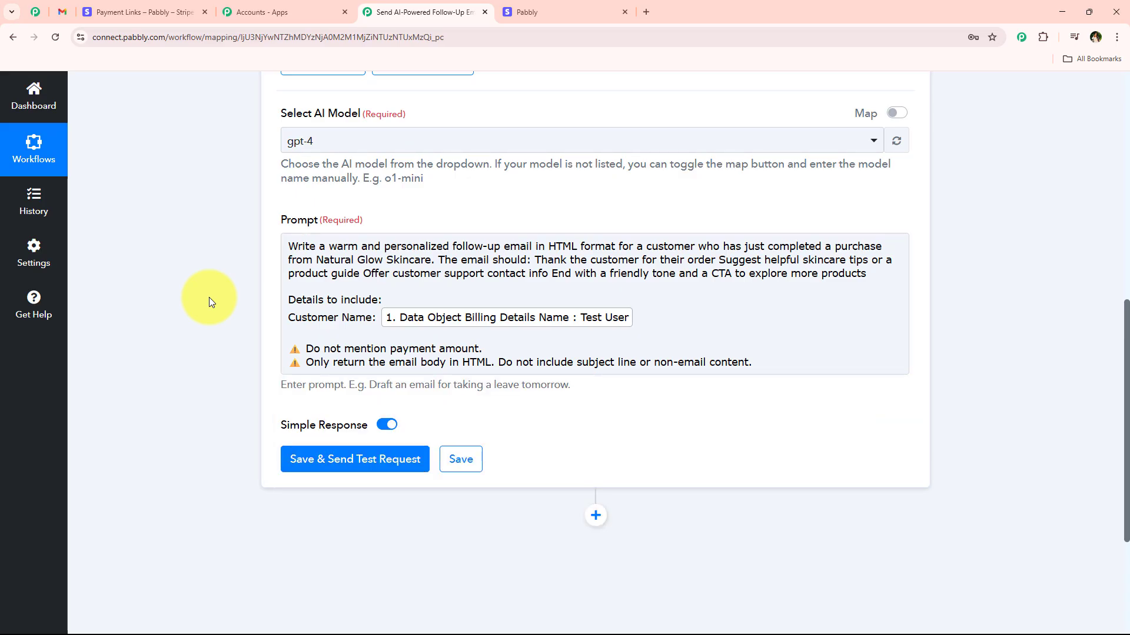
pyautogui.click(359, 466)
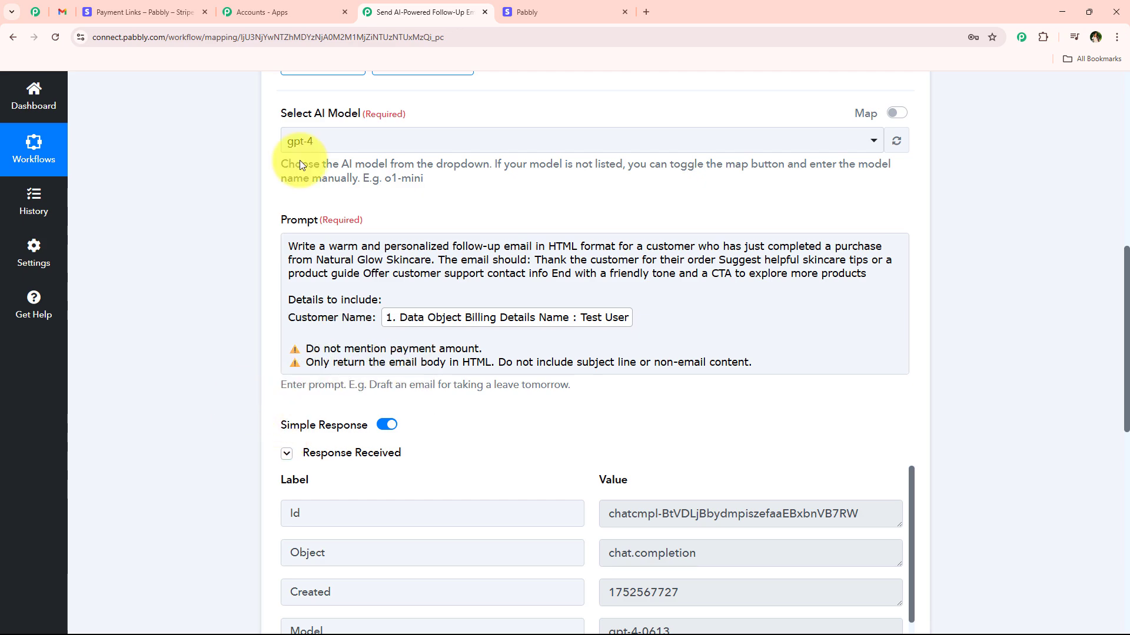
# Examine the full Choices 0 Message Content in the ChatGPT step's received response.
pyautogui.scroll(-4, 312, 247)
pyautogui.scroll(-2, 530, 324)
pyautogui.scroll(-1, 619, 341)
pyautogui.moveTo(898, 348); pyautogui.dragTo(873, 530)
pyautogui.scroll(-7, 633, 398)
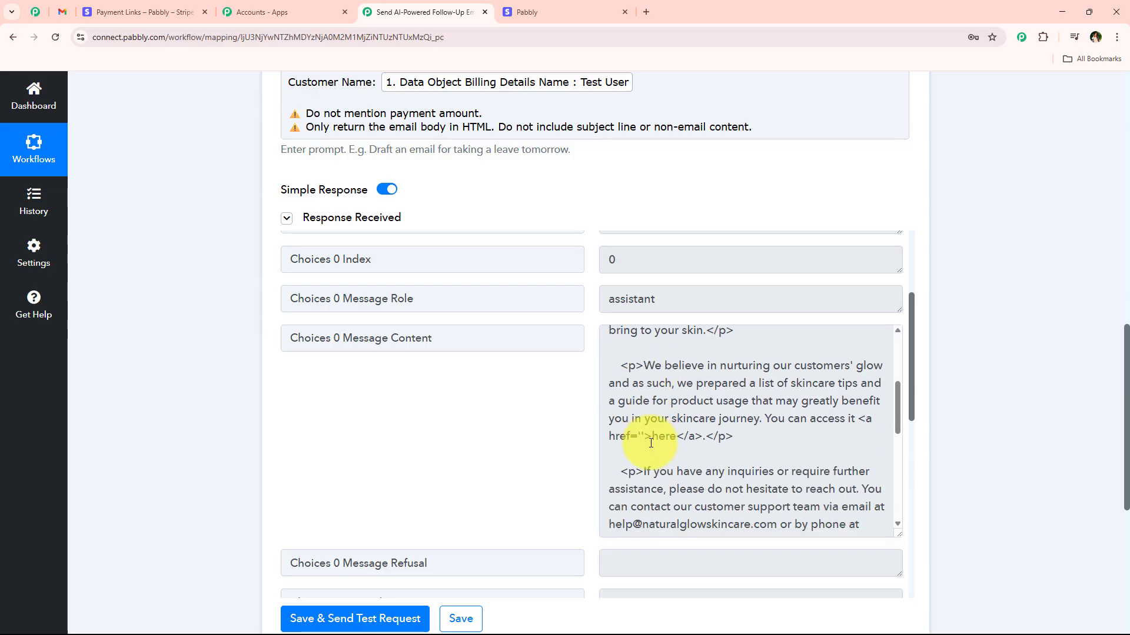
pyautogui.scroll(-3, 647, 447)
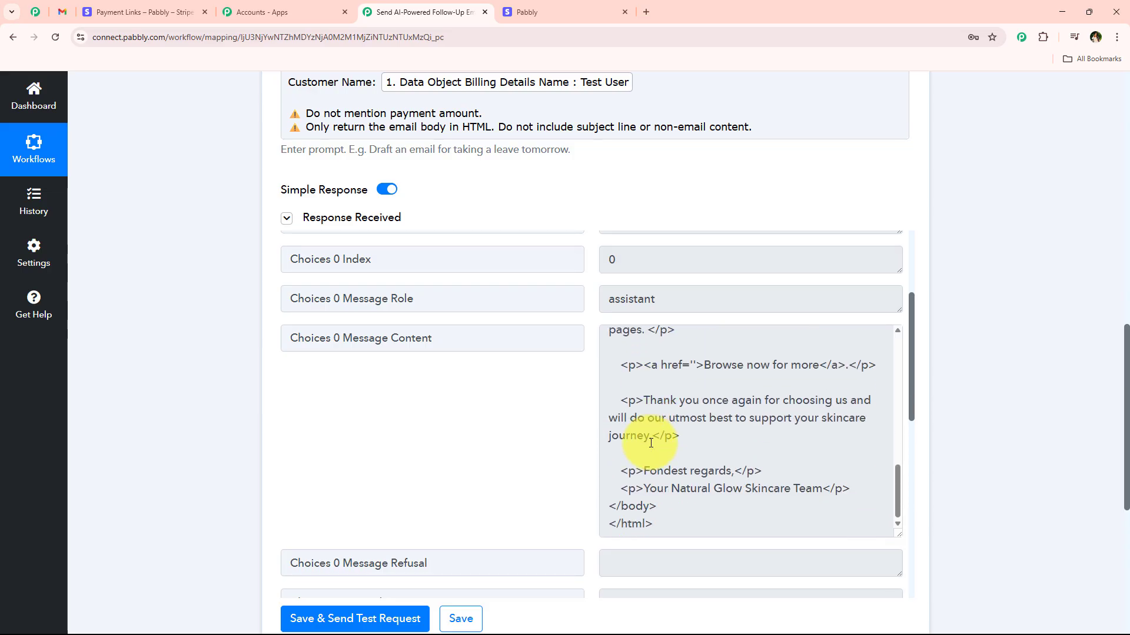
pyautogui.scroll(3, 759, 514)
pyautogui.scroll(5, 741, 503)
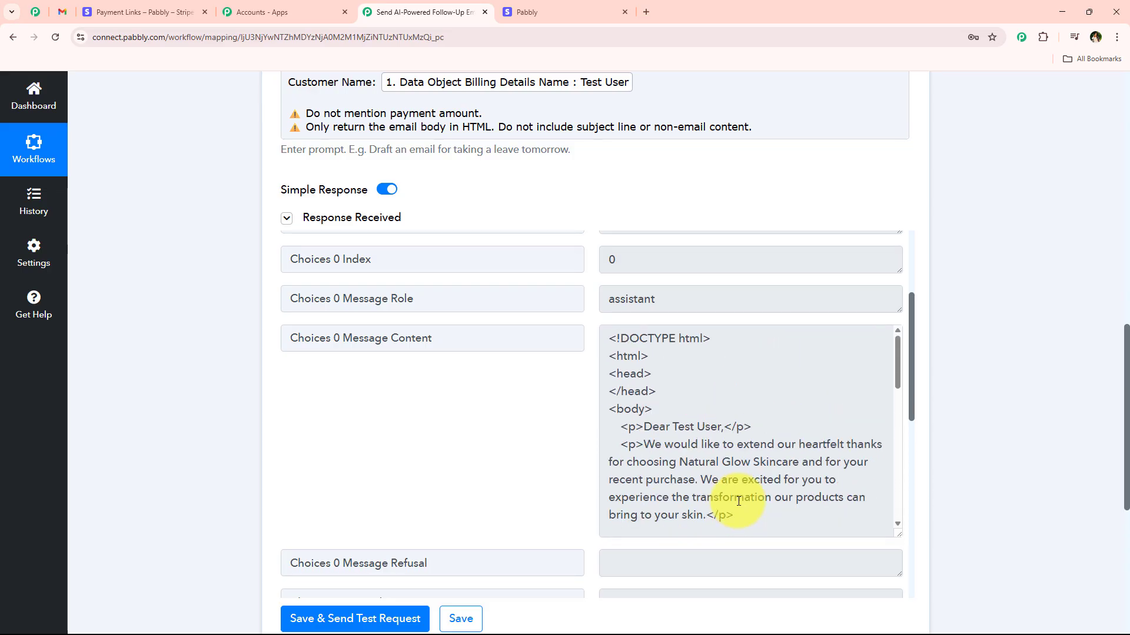
pyautogui.scroll(1, 761, 383)
pyautogui.scroll(-3, 289, 481)
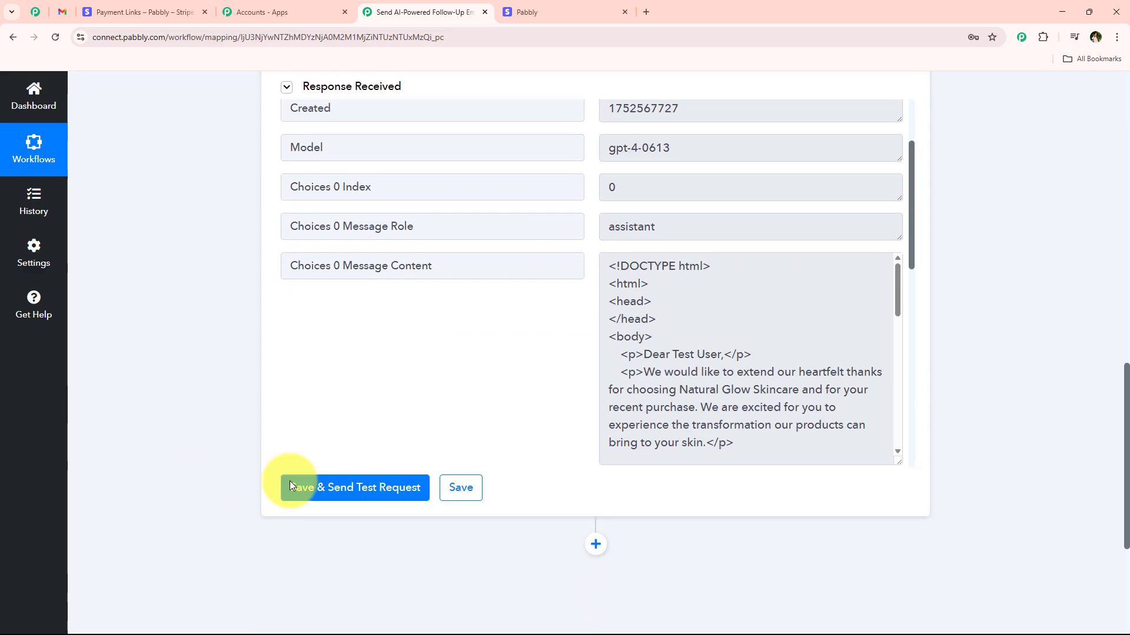
# Add a Gmail action after the ChatGPT step with Send Email (V1) as its event.
pyautogui.click(593, 500)
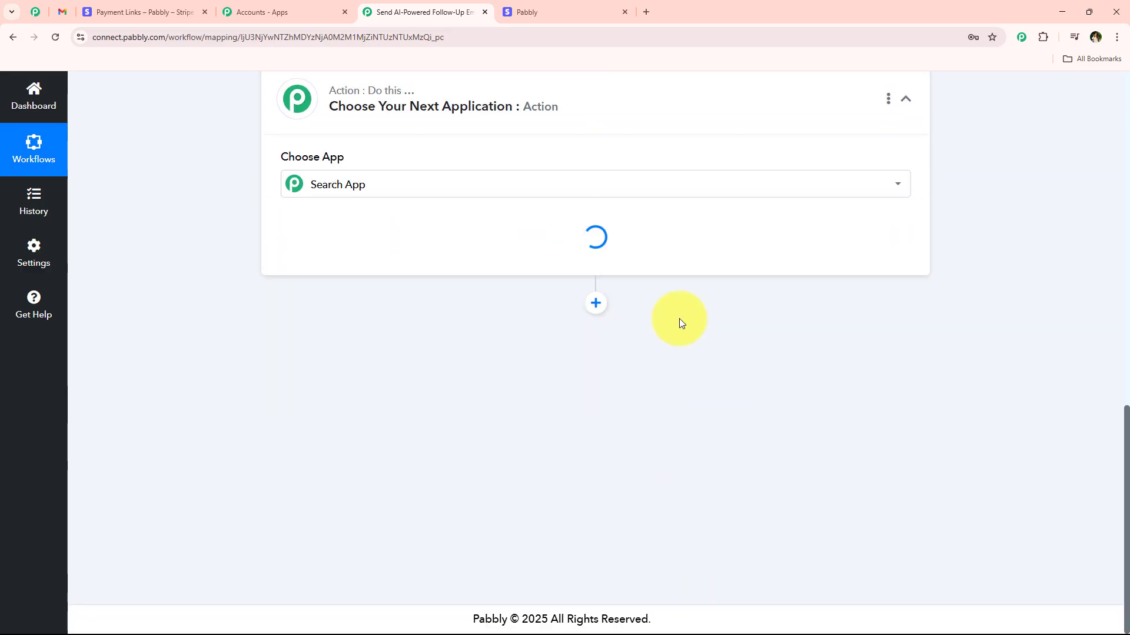
pyautogui.write('Gm')
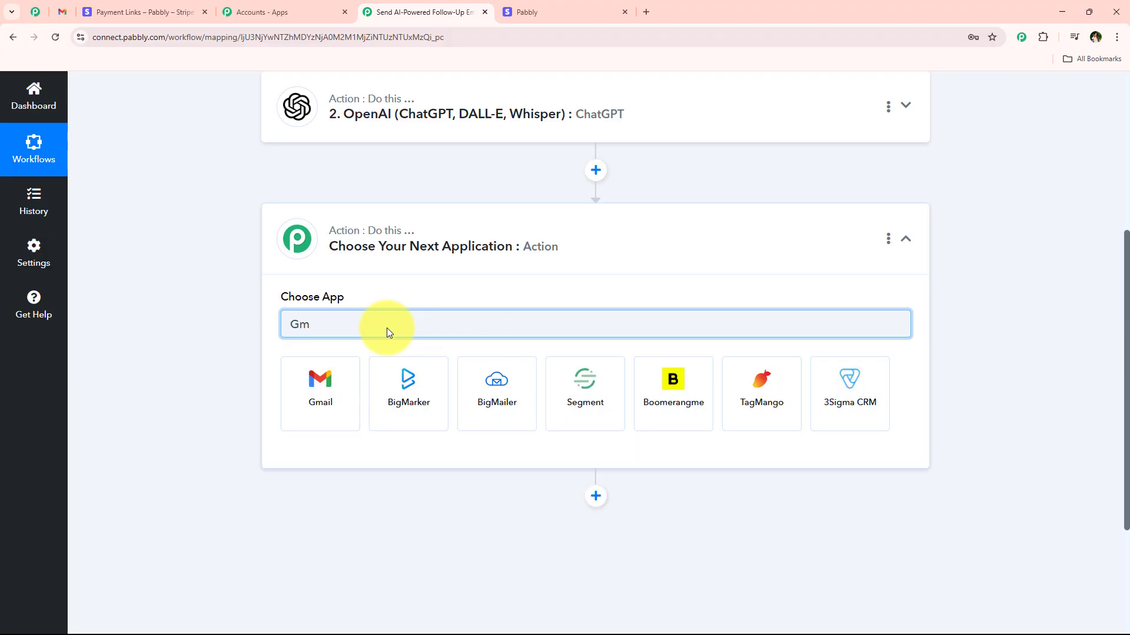
pyautogui.click(310, 371)
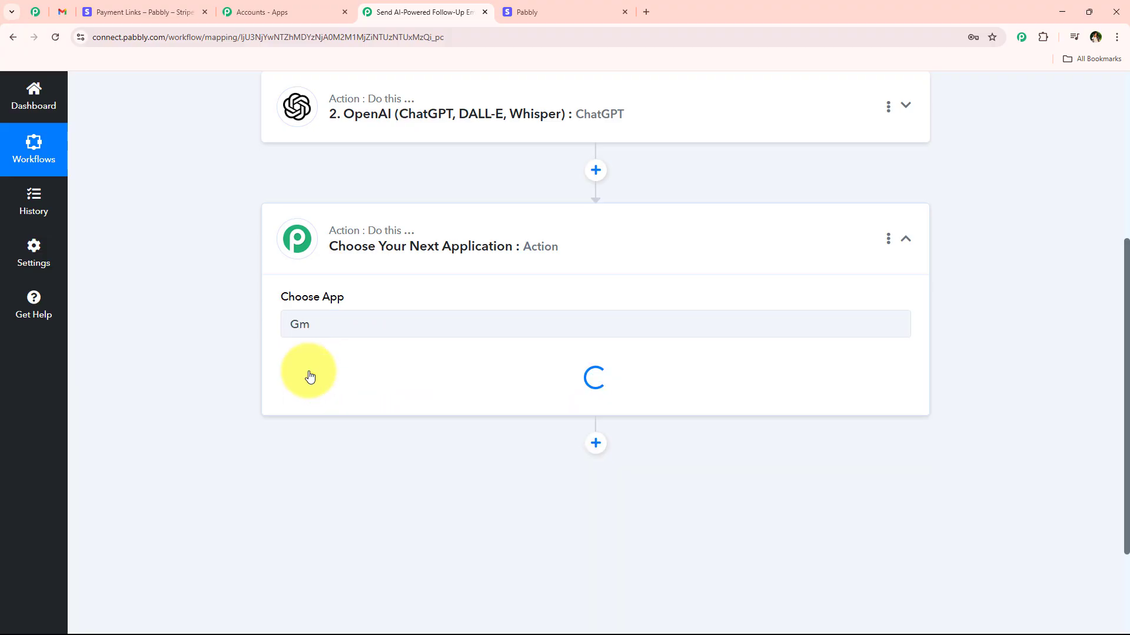
pyautogui.click(346, 386)
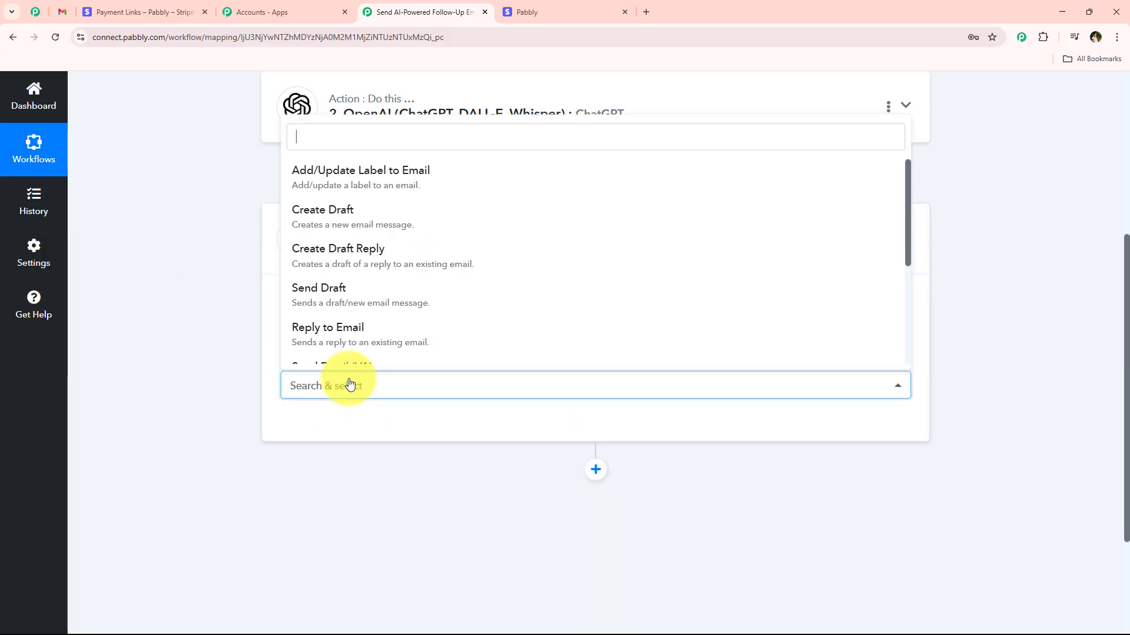
pyautogui.scroll(-2, 353, 289)
pyautogui.click(356, 268)
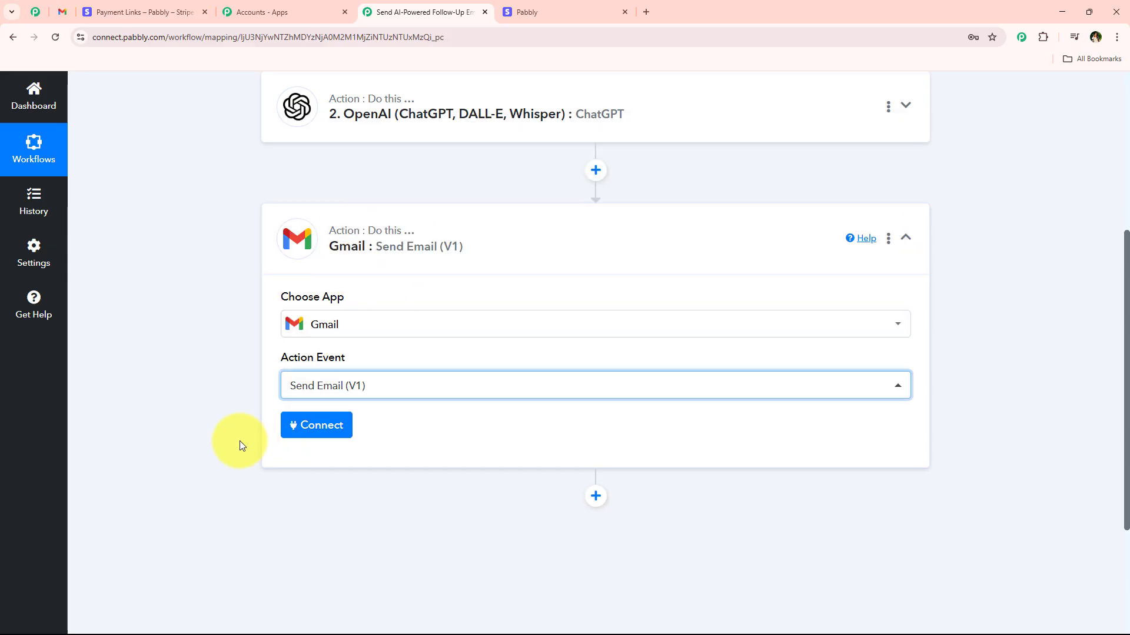
# Review the workflow's title and steps and the Stripe payment confirmation page, and return to the Gmail step.
pyautogui.scroll(4, 239, 441)
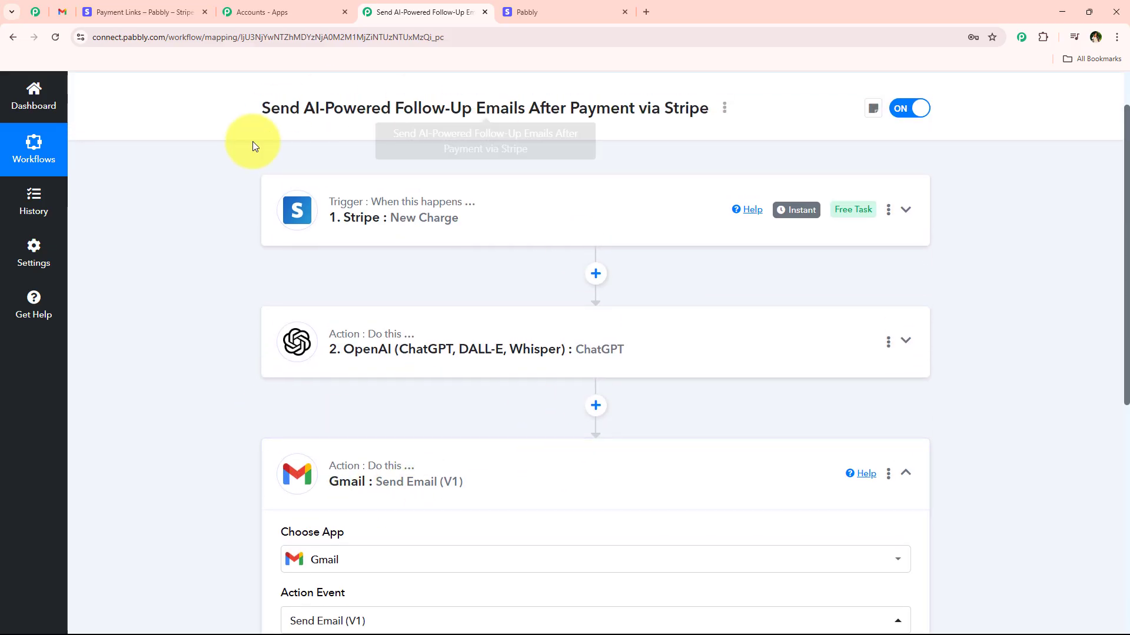
pyautogui.scroll(1, 358, 272)
pyautogui.click(535, 6)
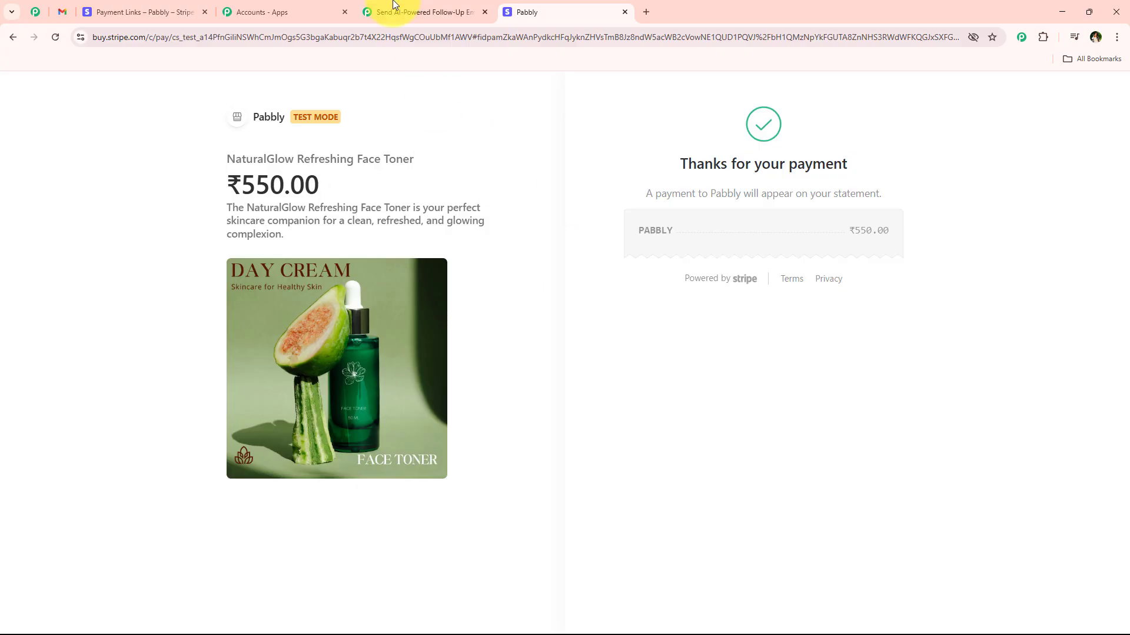
pyautogui.click(391, 8)
pyautogui.scroll(-3, 294, 503)
pyautogui.scroll(-2, 332, 522)
# Connect the Gmail step through the existing connection Gmail #54, after viewing the new connection option, and save it.
pyautogui.click(331, 427)
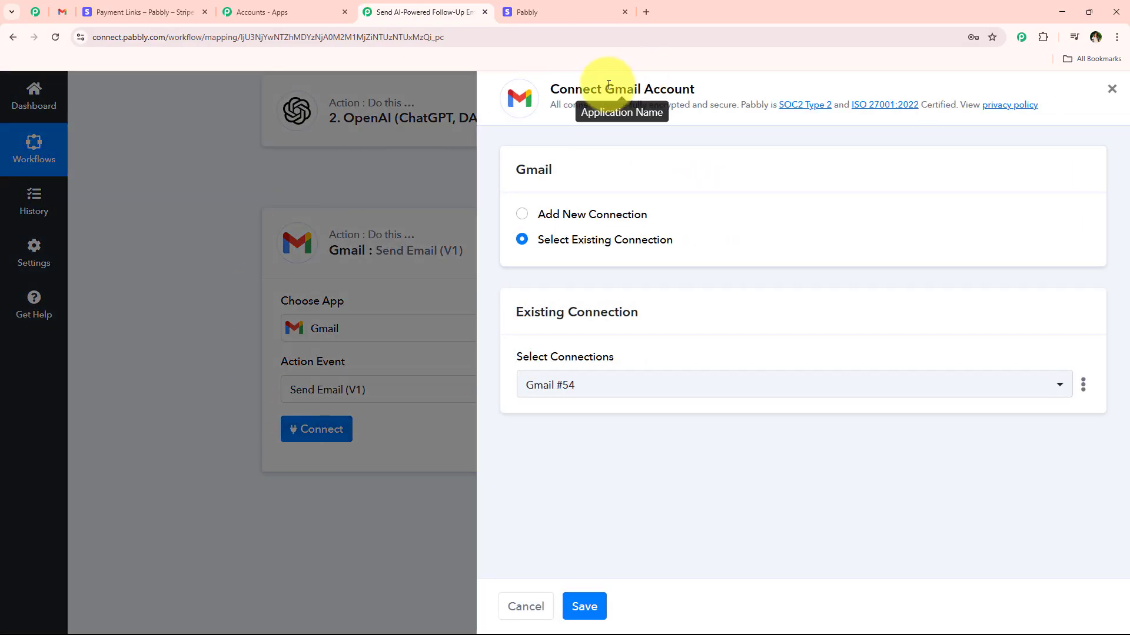
pyautogui.moveTo(606, 89); pyautogui.dragTo(775, 88)
pyautogui.click(610, 213)
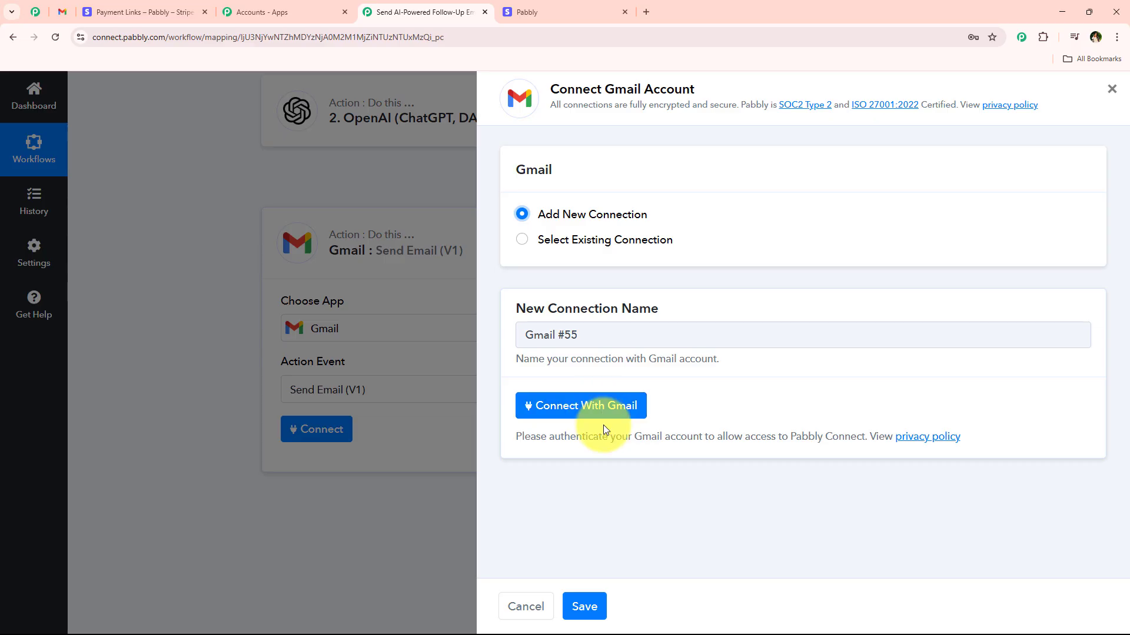
pyautogui.click(663, 244)
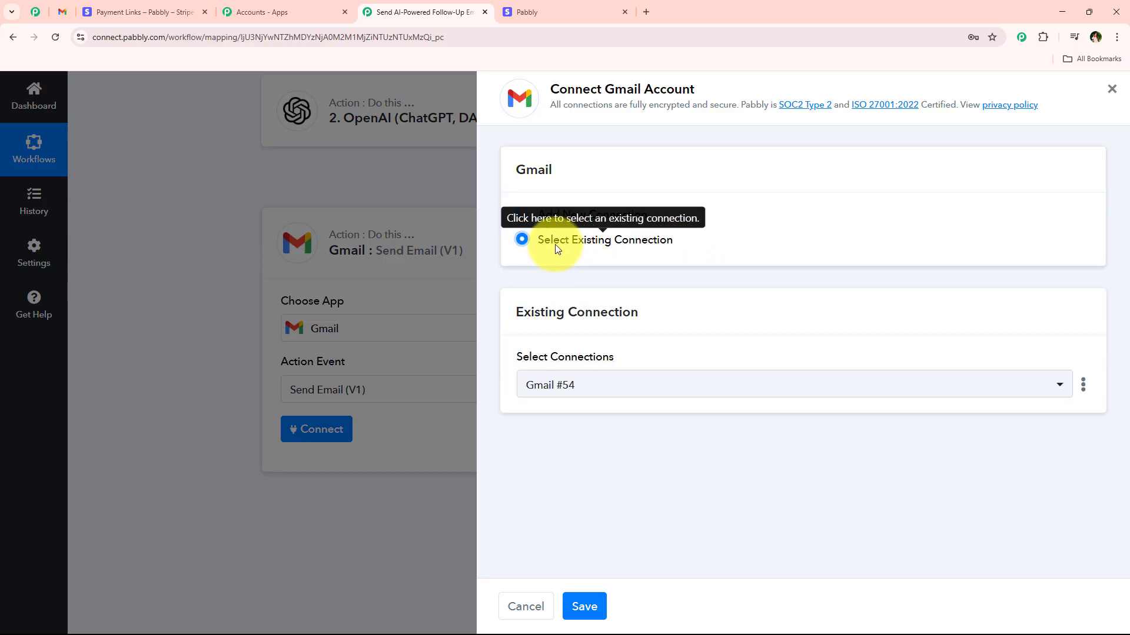
pyautogui.click(599, 604)
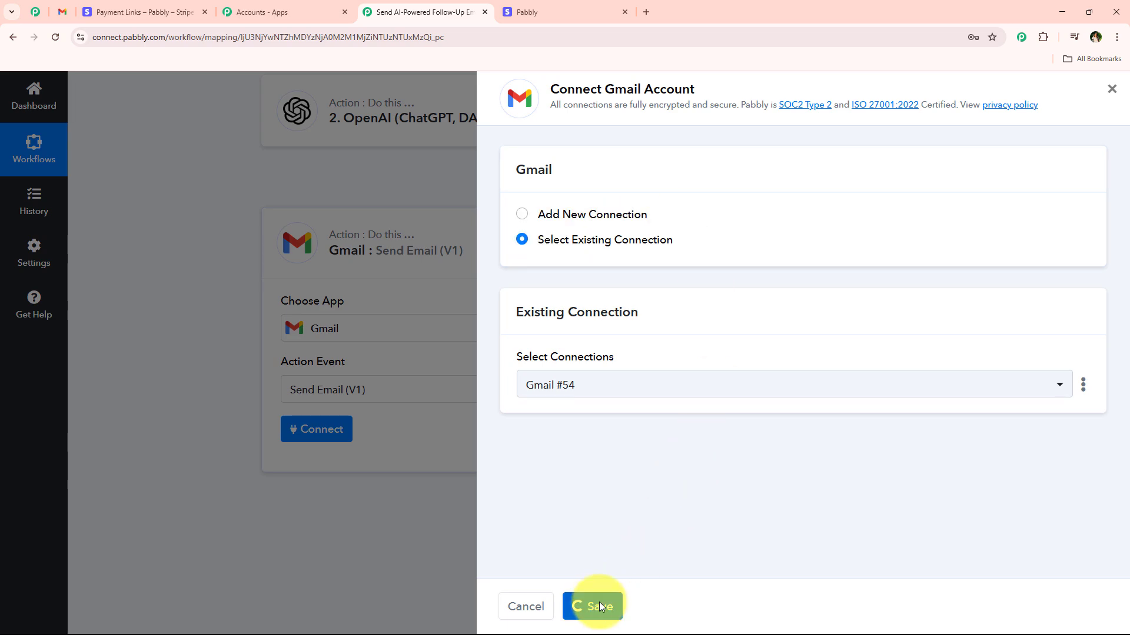
# Map Stripe's Data Object Billing Details Email to the Gmail step's Recipient Email Addresses.
pyautogui.scroll(-4, 312, 412)
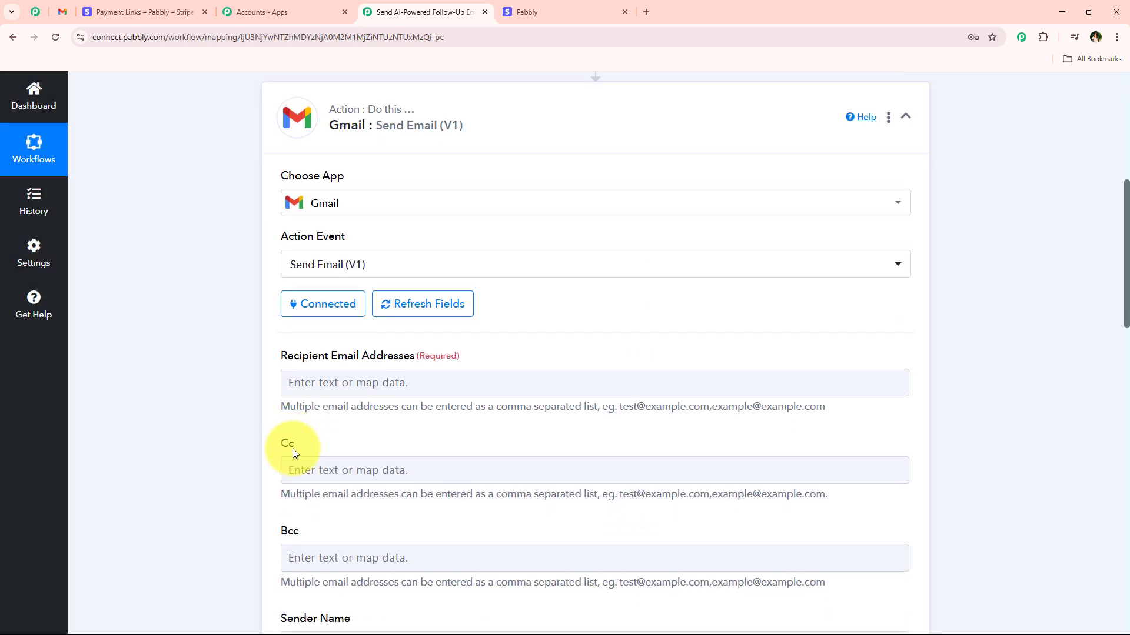
pyautogui.click(347, 276)
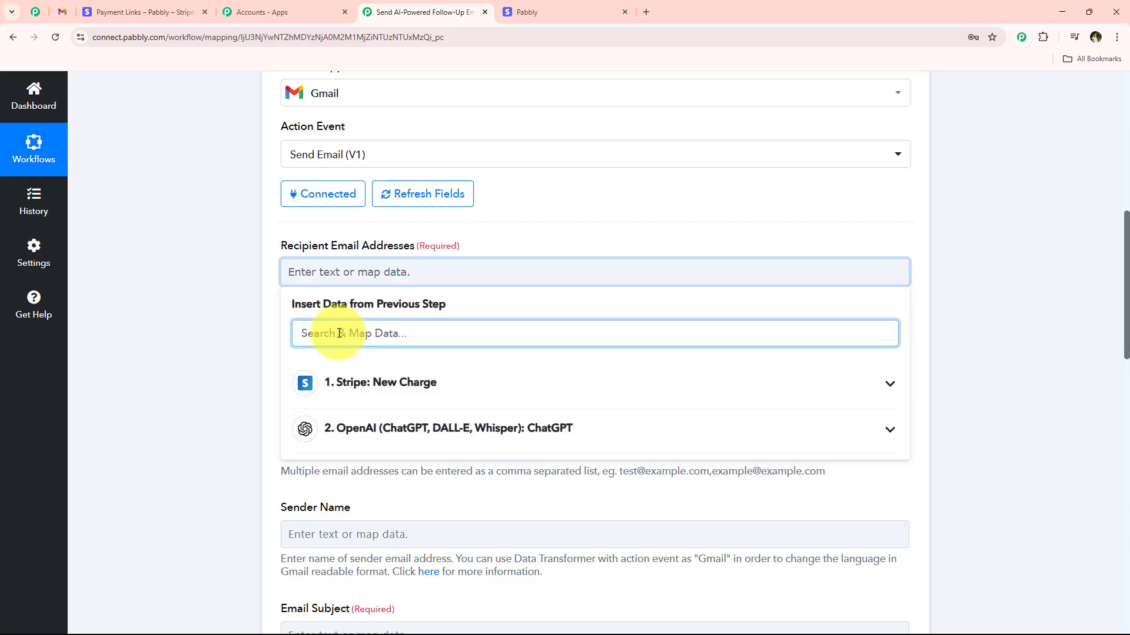
pyautogui.write('@')
pyautogui.click(379, 424)
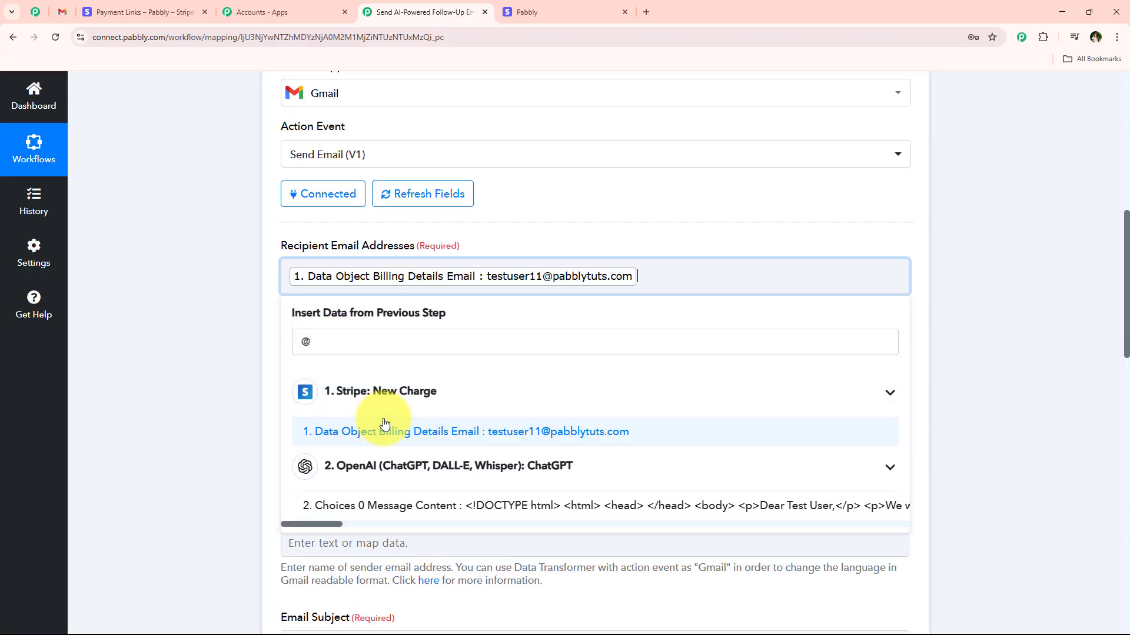
pyautogui.click(202, 345)
# Set the Gmail step's Sender Name to NaturalGlow Skincare, copied from the sample follow-up email in Gmail.
pyautogui.scroll(-3, 247, 294)
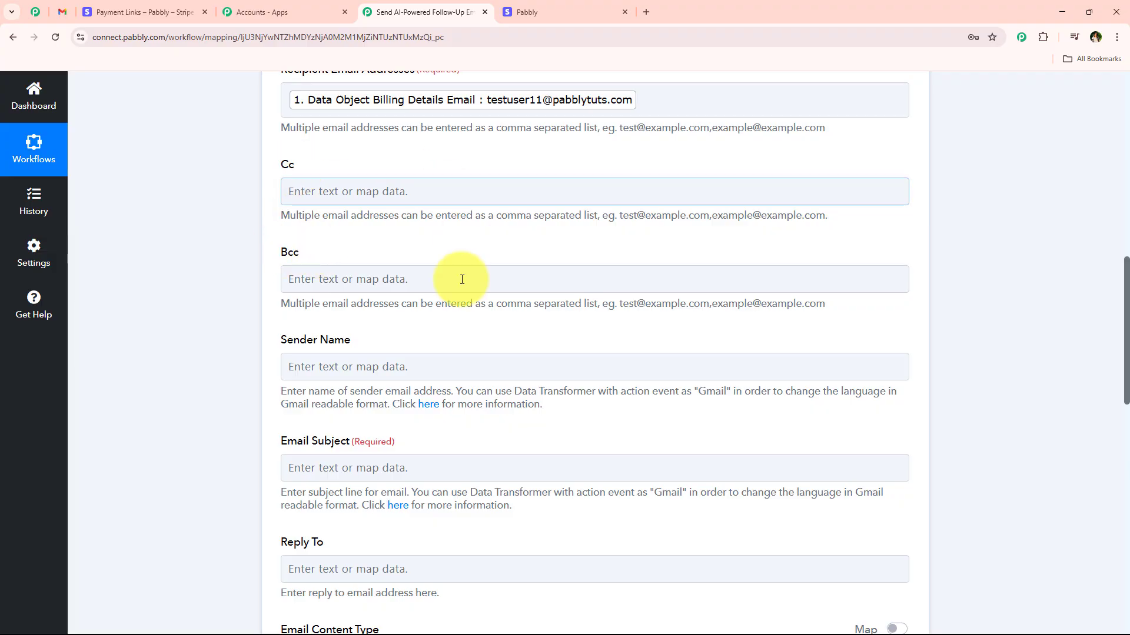
pyautogui.scroll(2, 273, 192)
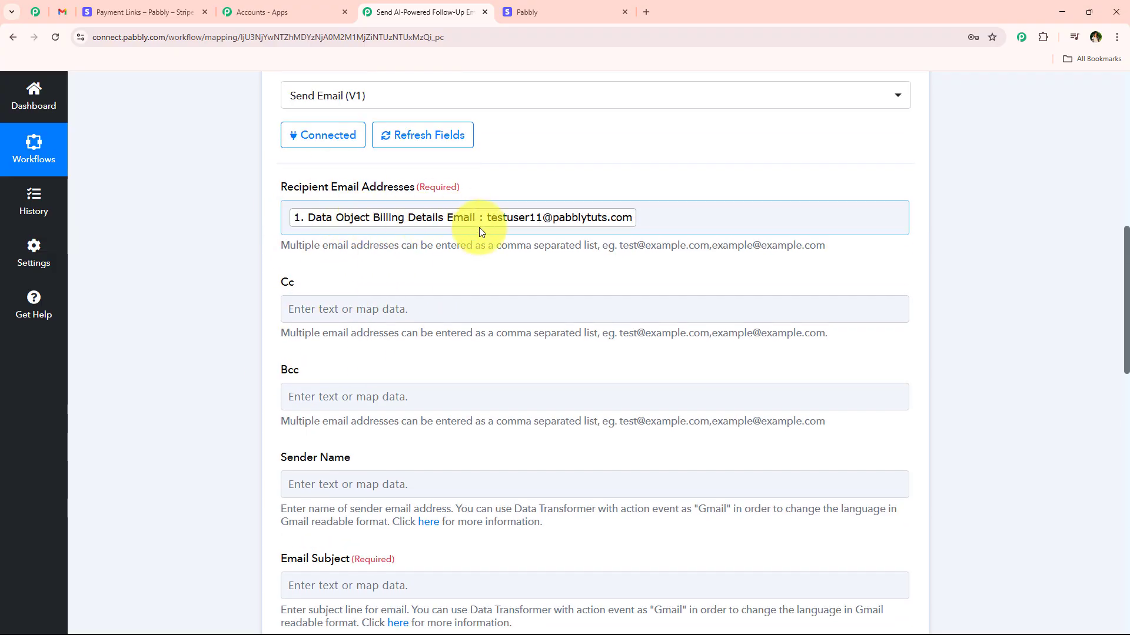
pyautogui.scroll(-1, 412, 241)
pyautogui.scroll(-4, 406, 335)
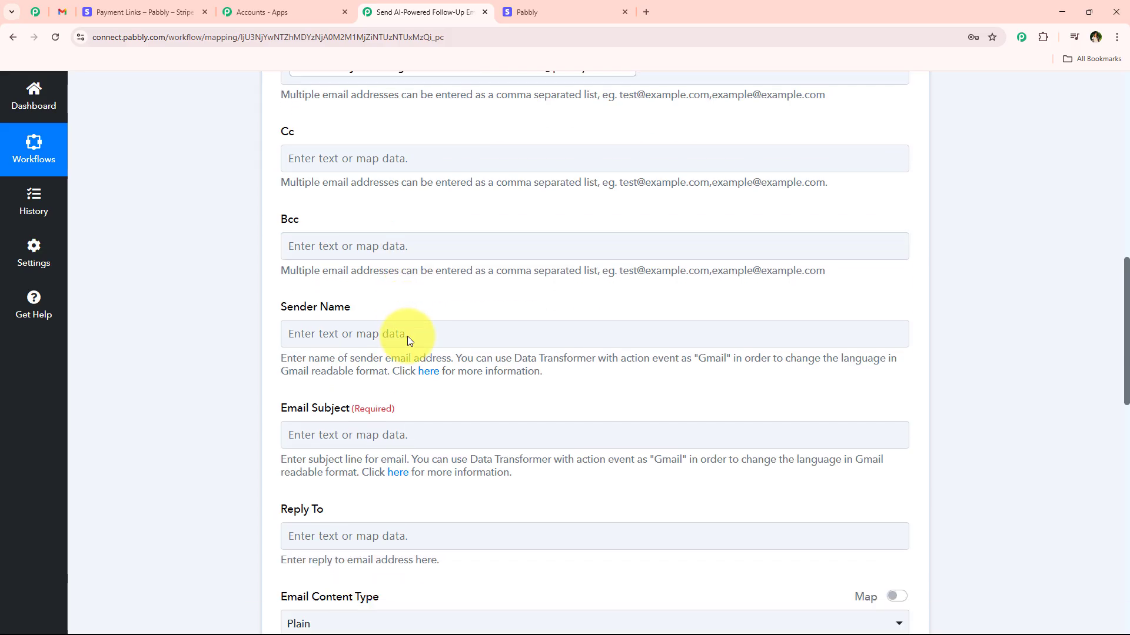
pyautogui.click(383, 189)
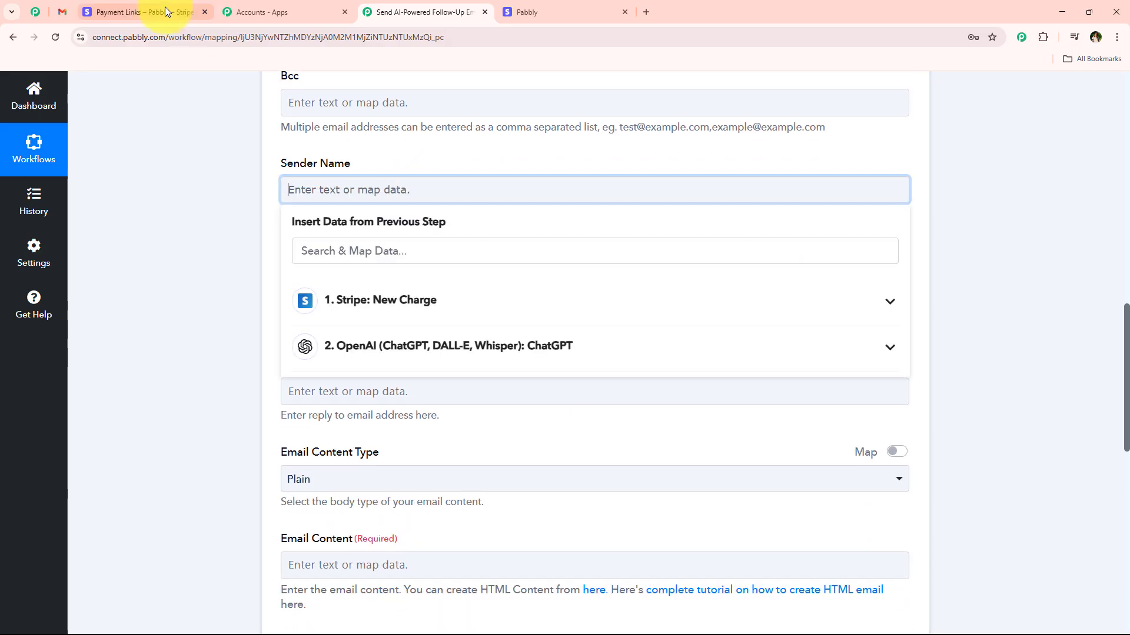
pyautogui.click(61, 12)
pyautogui.moveTo(116, 216); pyautogui.dragTo(237, 217)
pyautogui.hotkey('ctrl', 'c')
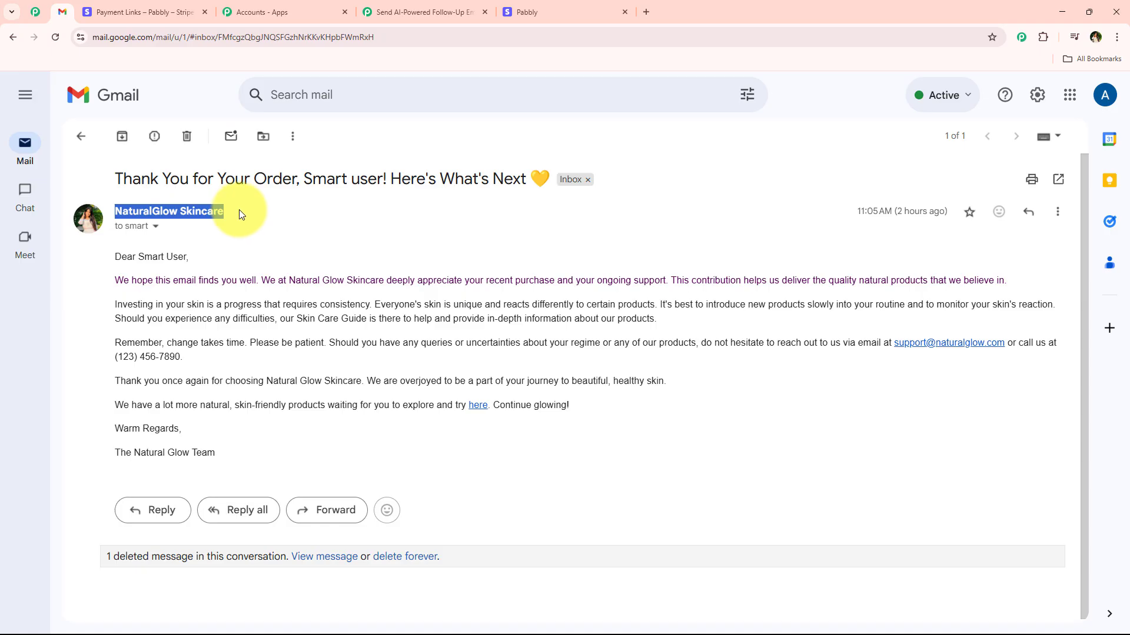
pyautogui.click(425, 8)
pyautogui.hotkey('ctrl', 'v')
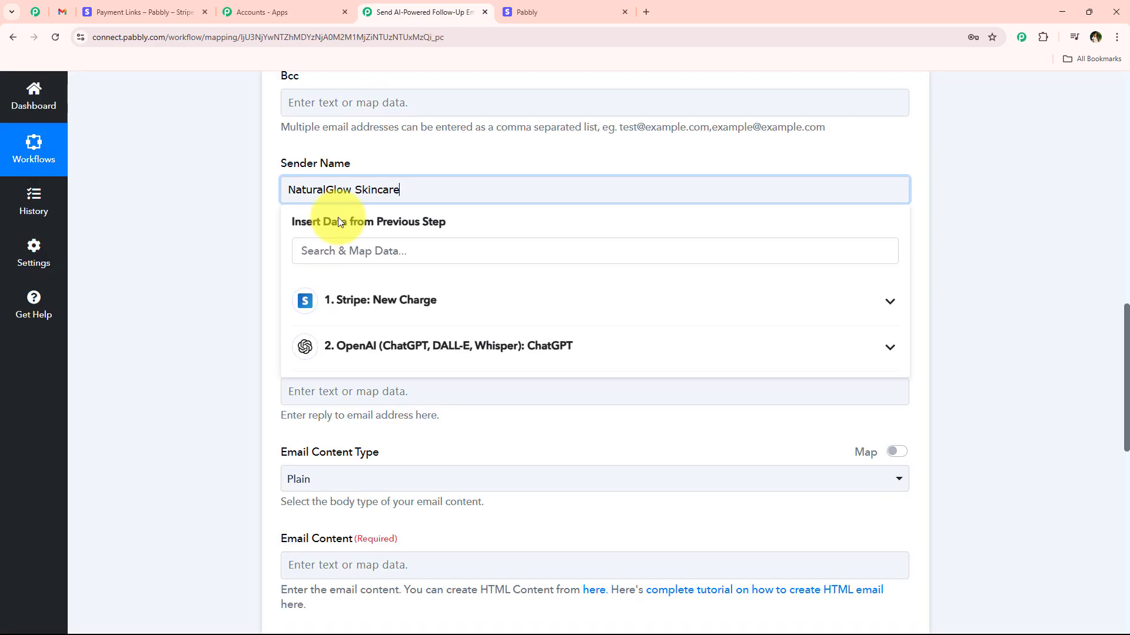
pyautogui.click(204, 279)
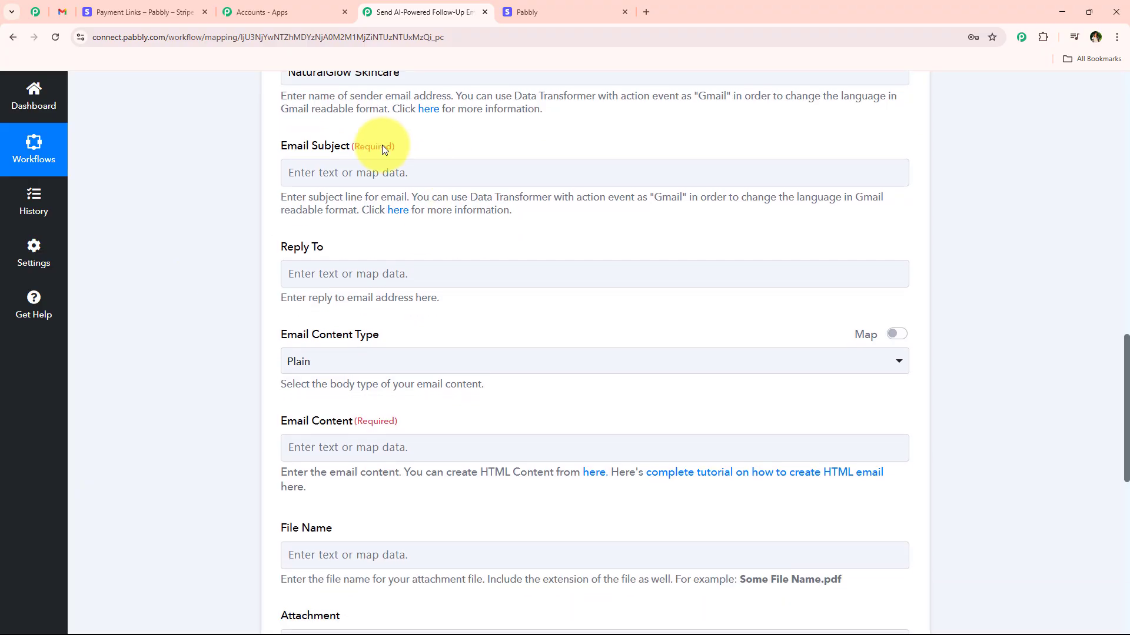
# Copy the subject line "Thank You for Your Order, Smart user! Here's What's Next" from the sample Gmail email into the Email Subject.
pyautogui.click(62, 12)
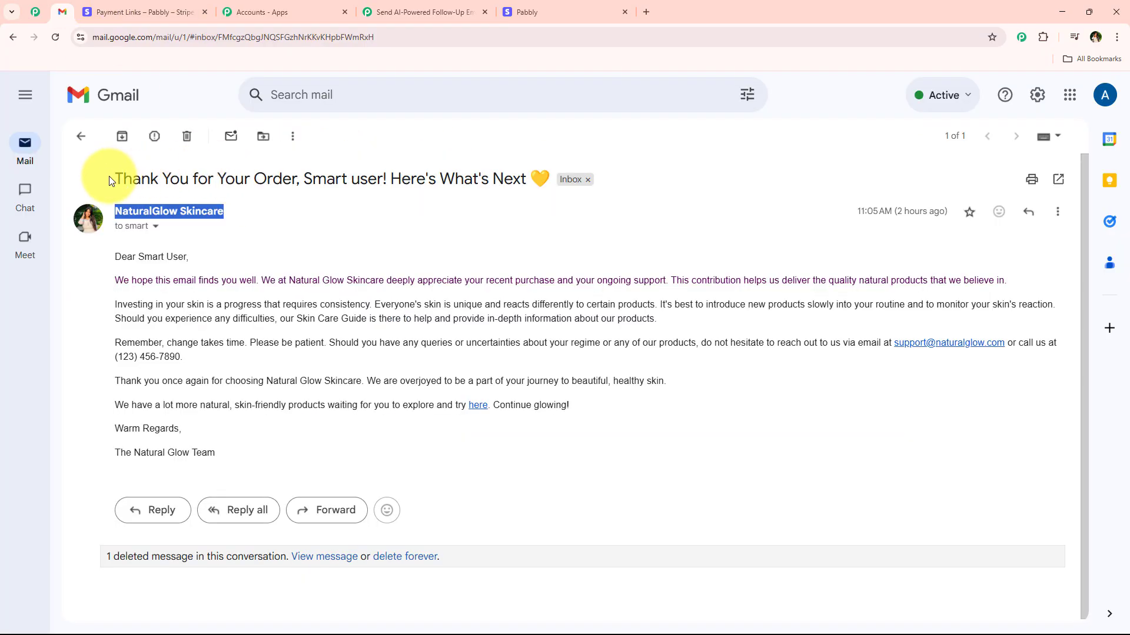
pyautogui.moveTo(114, 178); pyautogui.dragTo(545, 179)
pyautogui.hotkey('ctrl', 'c')
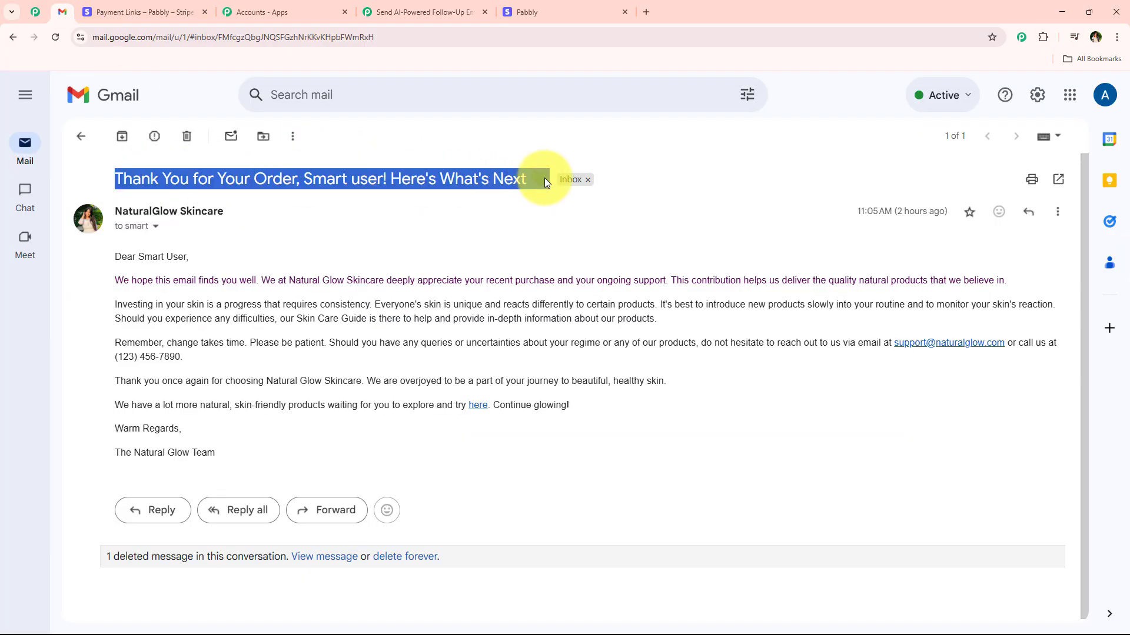
pyautogui.click(454, 18)
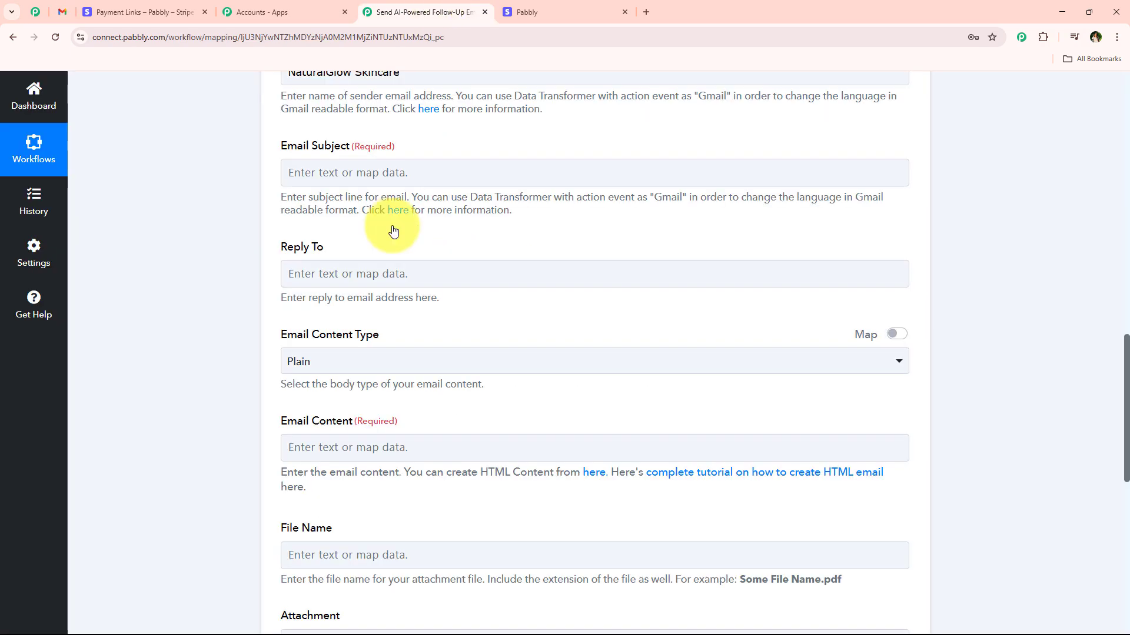
pyautogui.click(369, 173)
pyautogui.hotkey('ctrl', 'v')
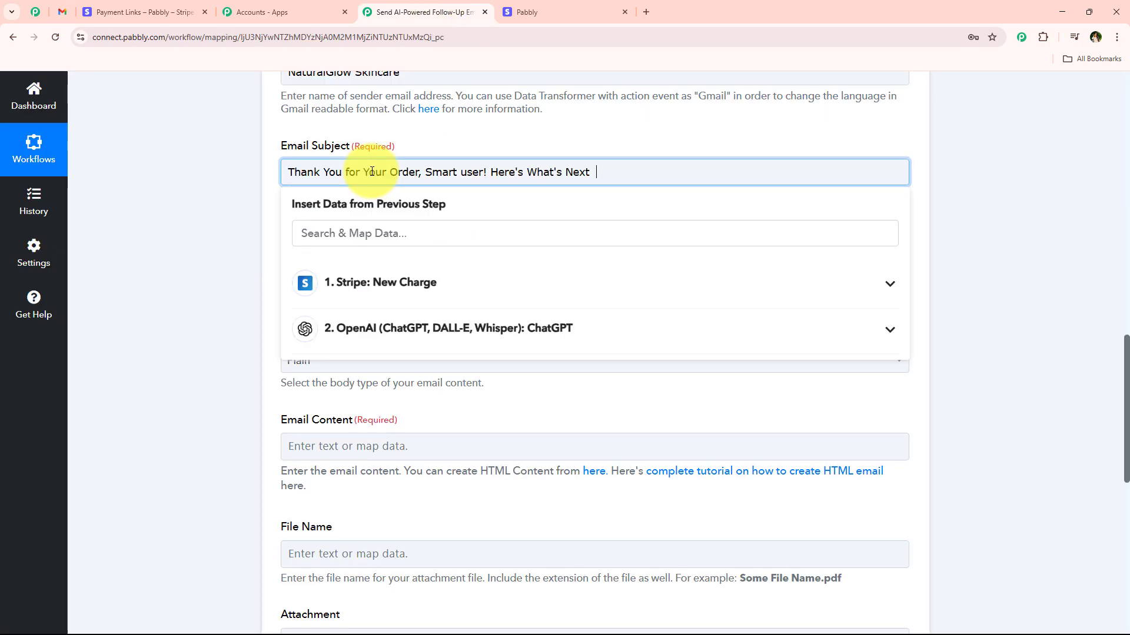
# Replace "Smart user" in the Email Subject with Stripe's mapped Data Object Billing Details Name.
pyautogui.moveTo(425, 172); pyautogui.dragTo(483, 172)
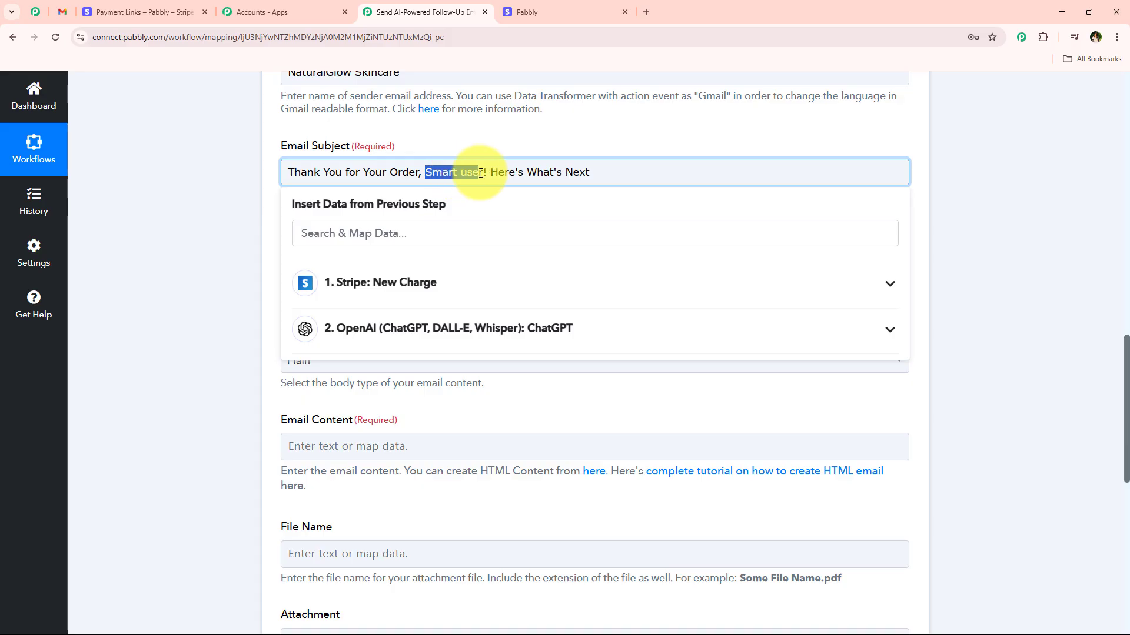
pyautogui.click(425, 230)
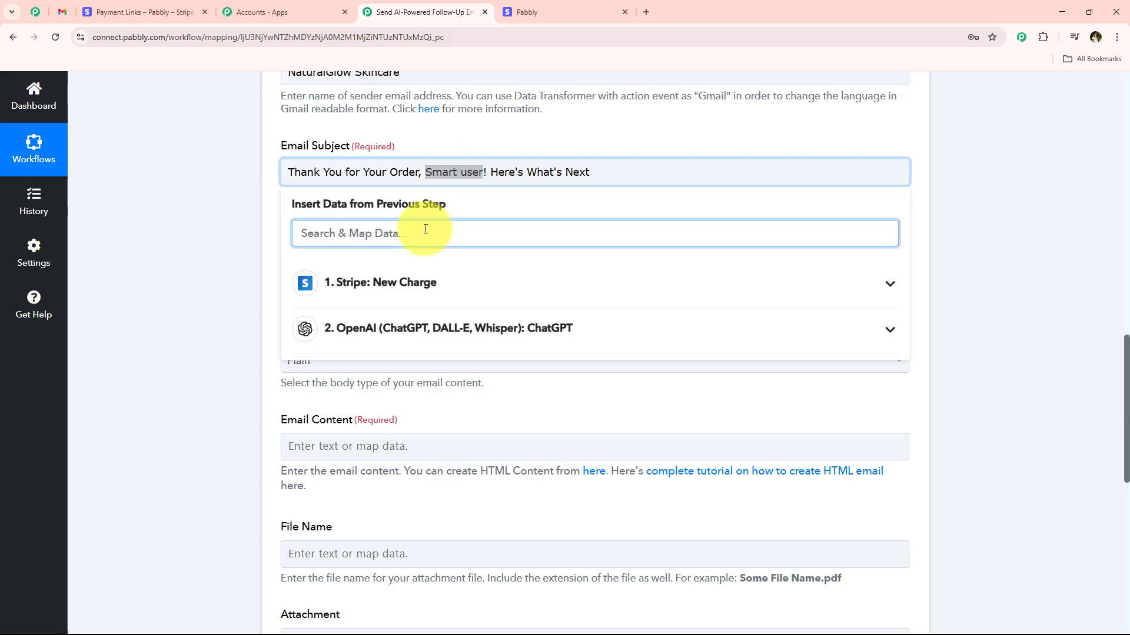
pyautogui.write('nam')
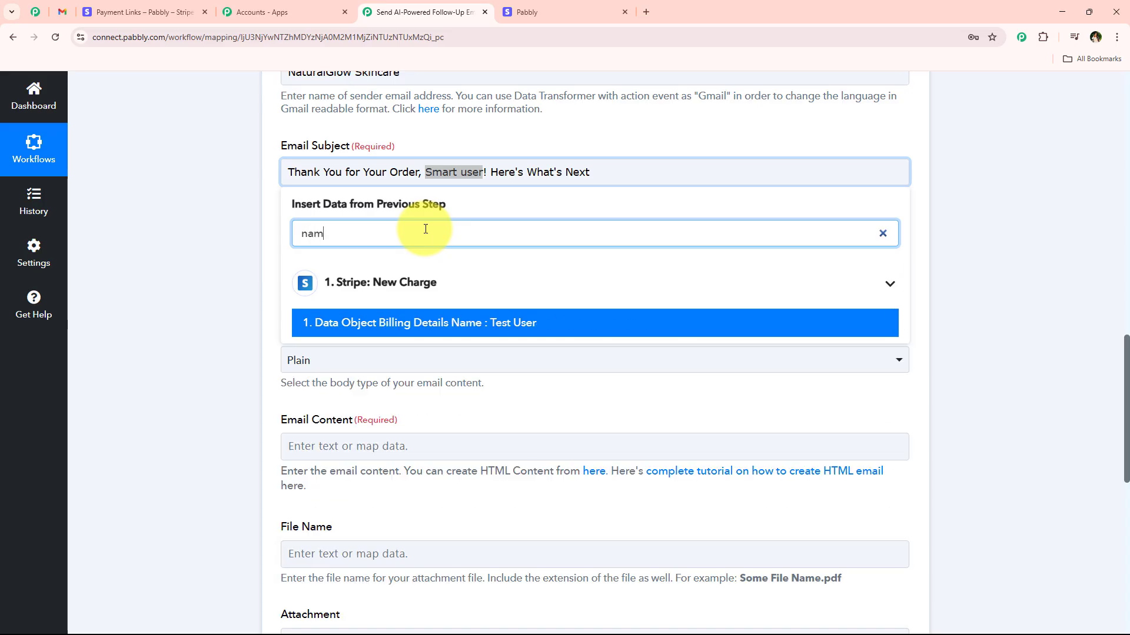
pyautogui.click(404, 323)
pyautogui.click(257, 224)
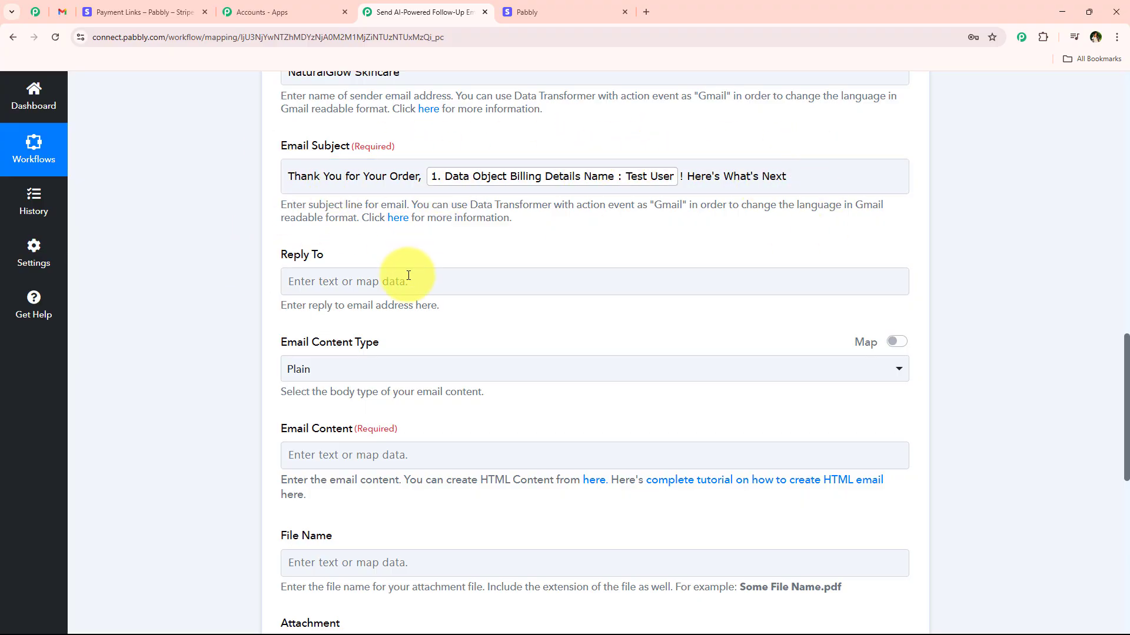
# Leave Reply To empty and set the Gmail step's Email Content Type to HTML.
pyautogui.click(301, 289)
pyautogui.scroll(-4, 301, 288)
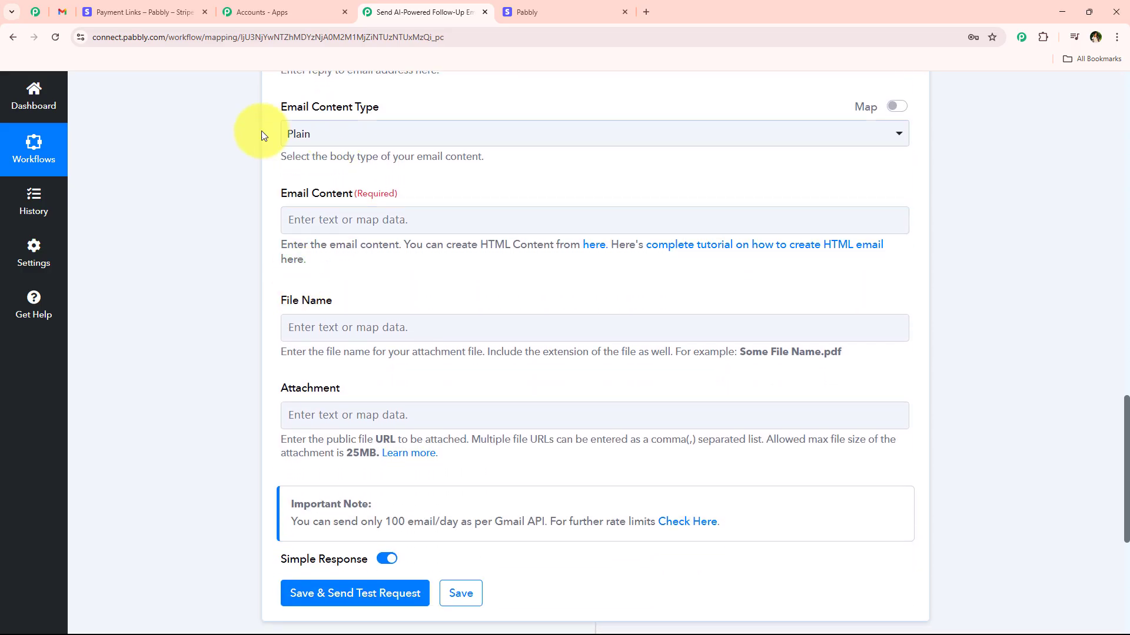
pyautogui.click(373, 144)
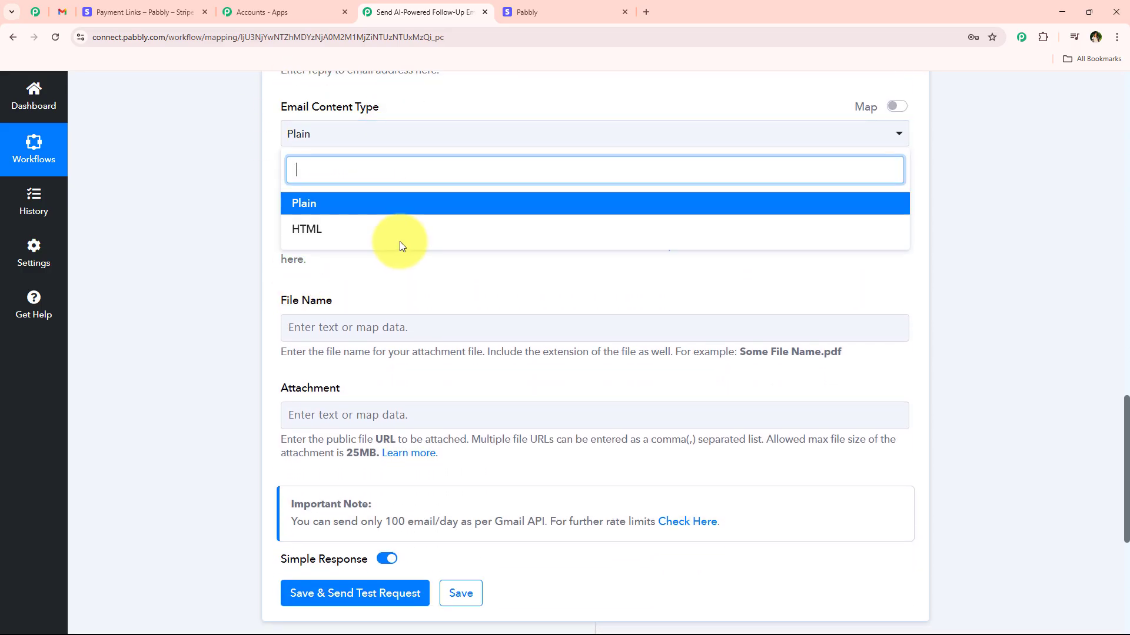
pyautogui.click(397, 233)
# Map the ChatGPT step's Choices 0 Message Content to the Gmail step's Email Content.
pyautogui.click(316, 219)
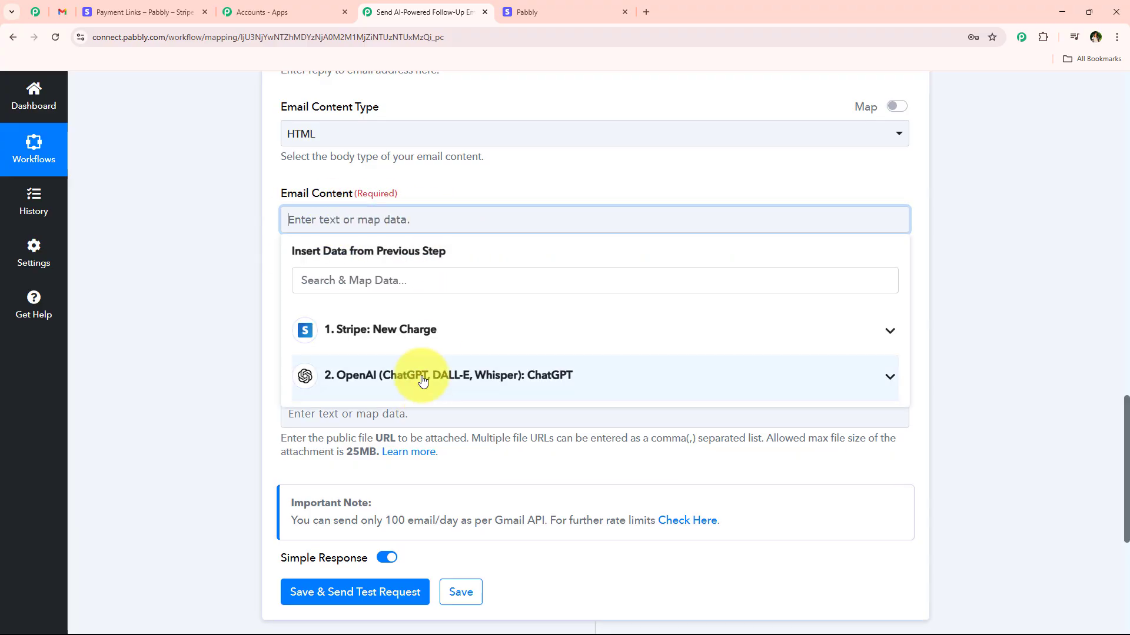
pyautogui.click(429, 377)
pyautogui.scroll(-2, 511, 471)
pyautogui.click(512, 473)
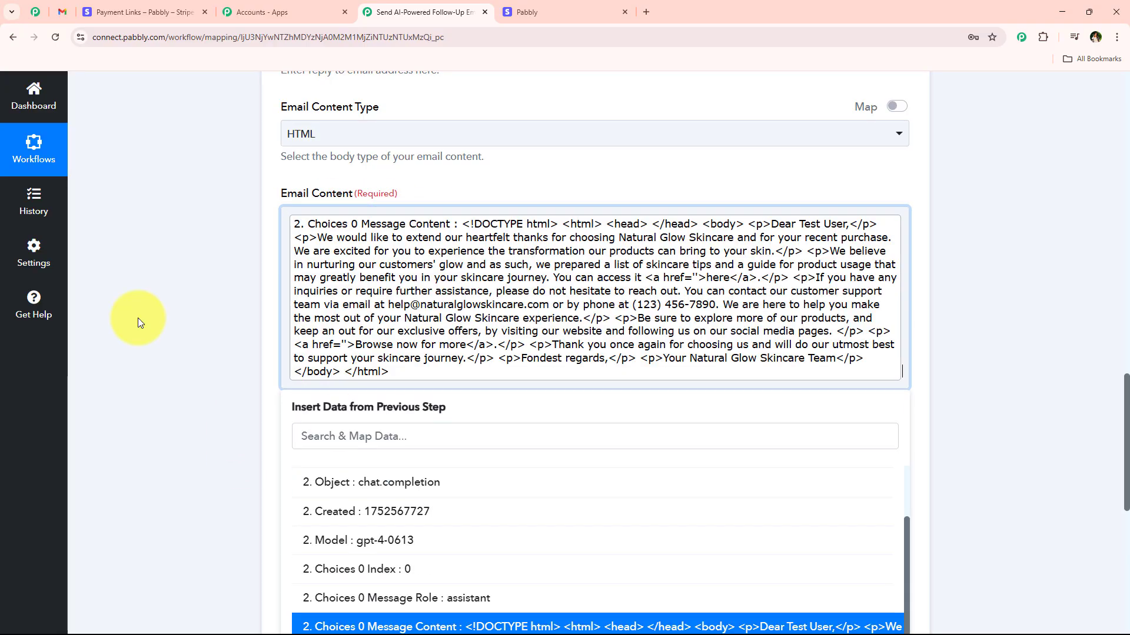
# Save the Gmail step, send a test request without an attachment, review the response, and collapse the step.
pyautogui.scroll(-4, 327, 359)
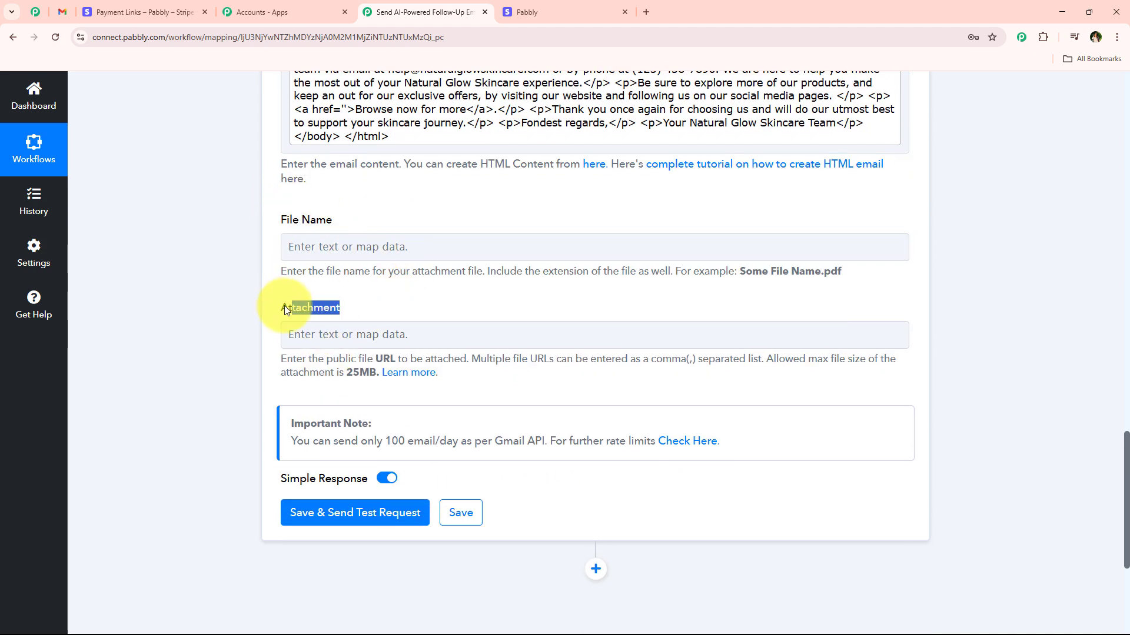
pyautogui.click(330, 512)
pyautogui.scroll(-5, 297, 406)
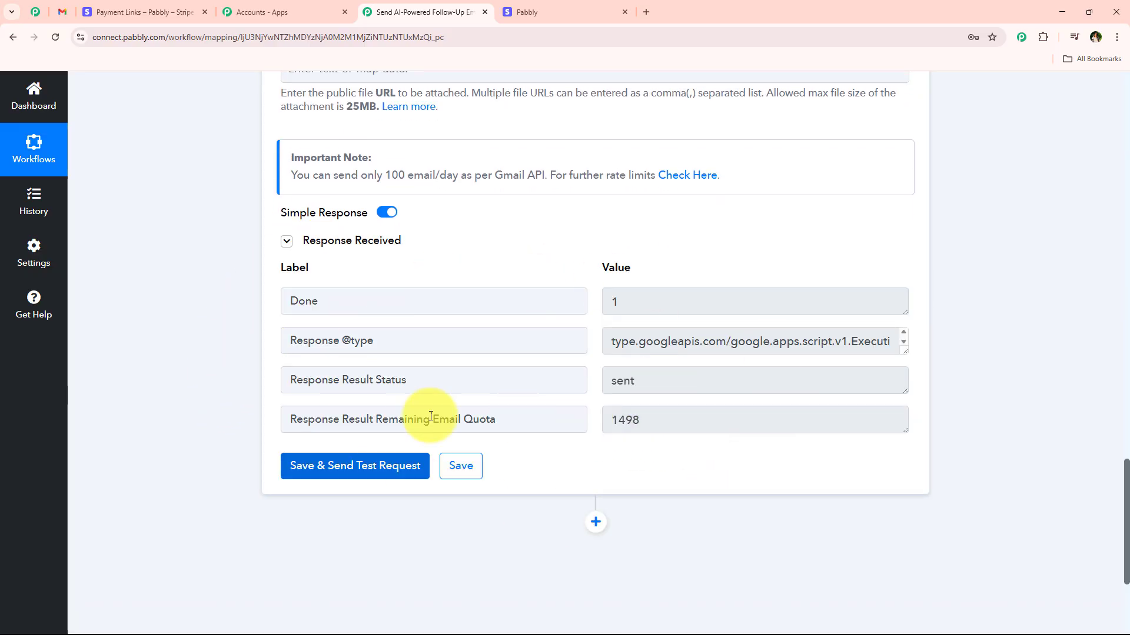
pyautogui.scroll(1, 247, 412)
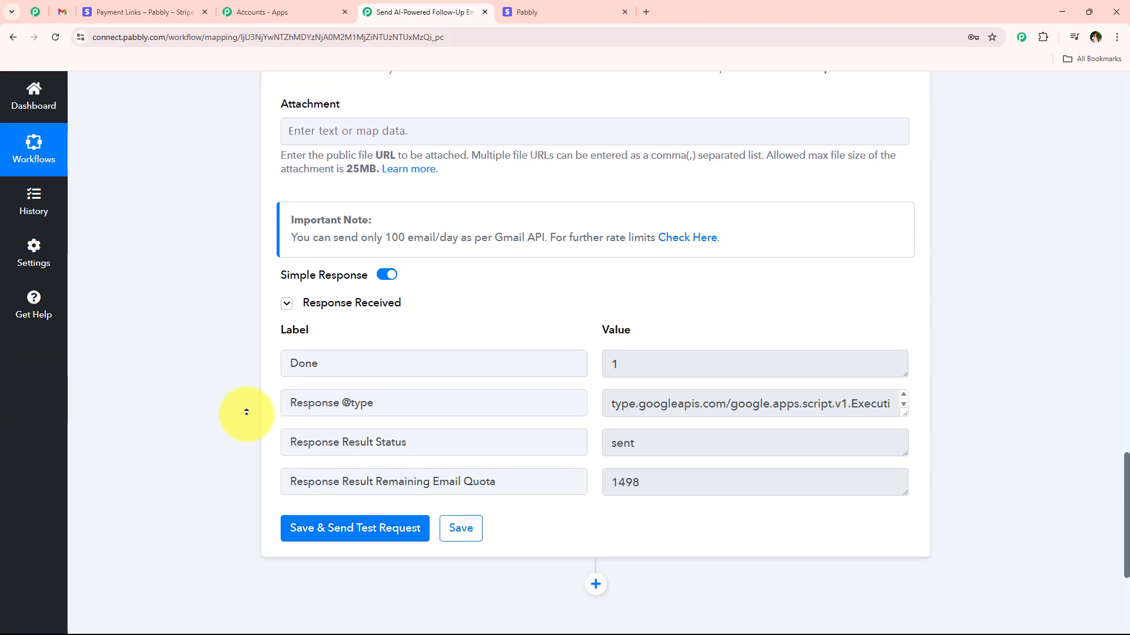
pyautogui.scroll(20, 247, 412)
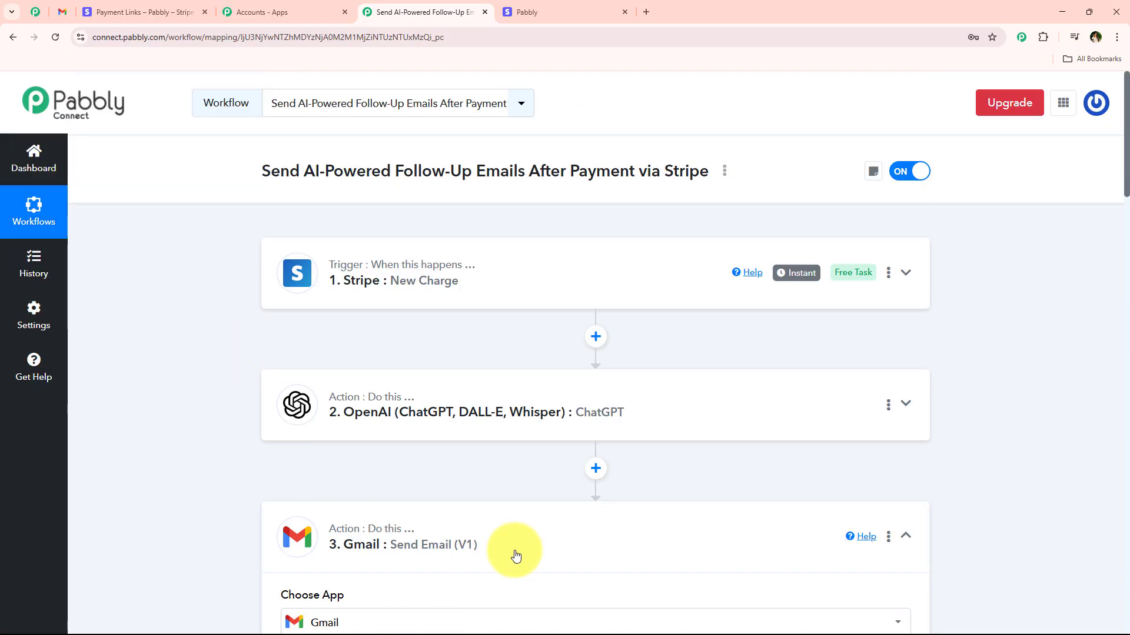
pyautogui.click(517, 555)
# Open the newly received NaturalGlow Skincare email in the Gmail inbox and review its subject and body.
pyautogui.click(63, 12)
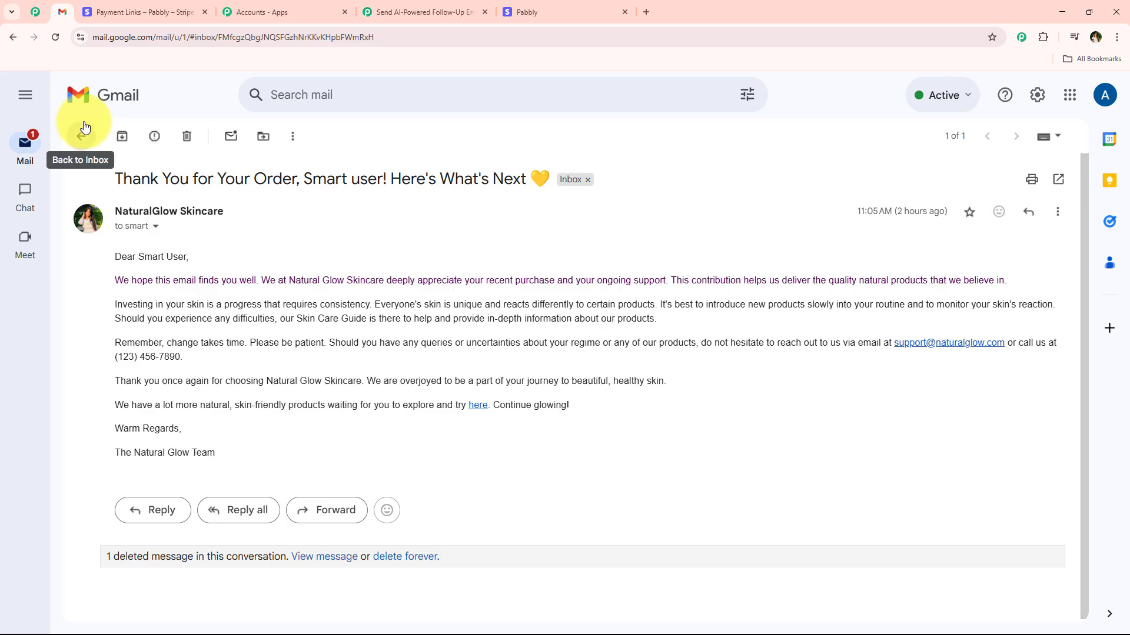
pyautogui.click(84, 127)
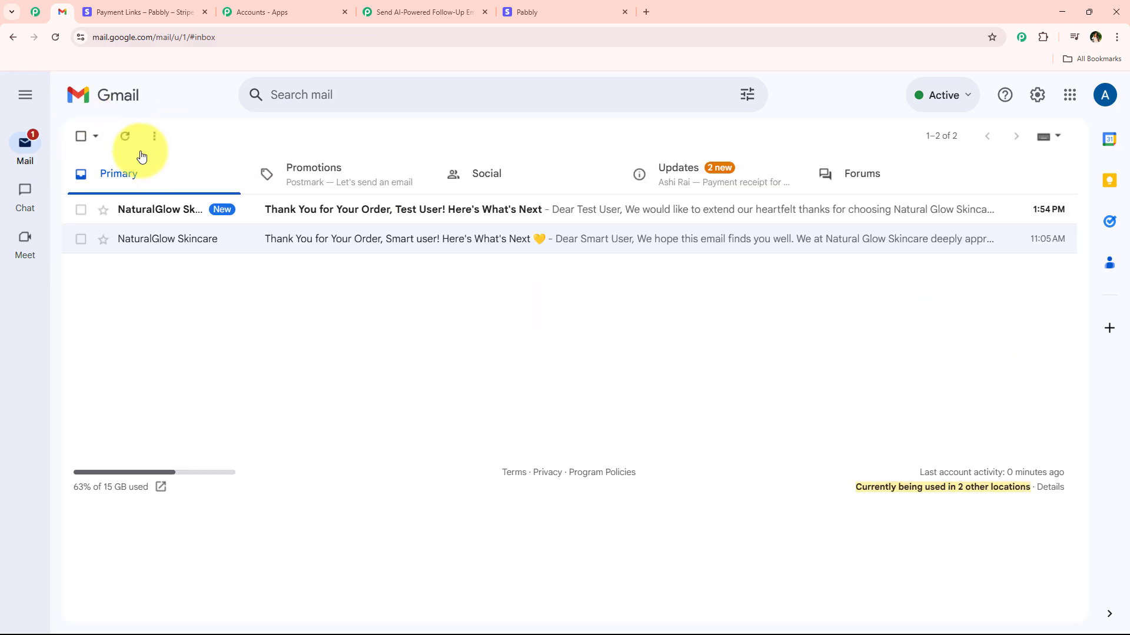
pyautogui.click(752, 213)
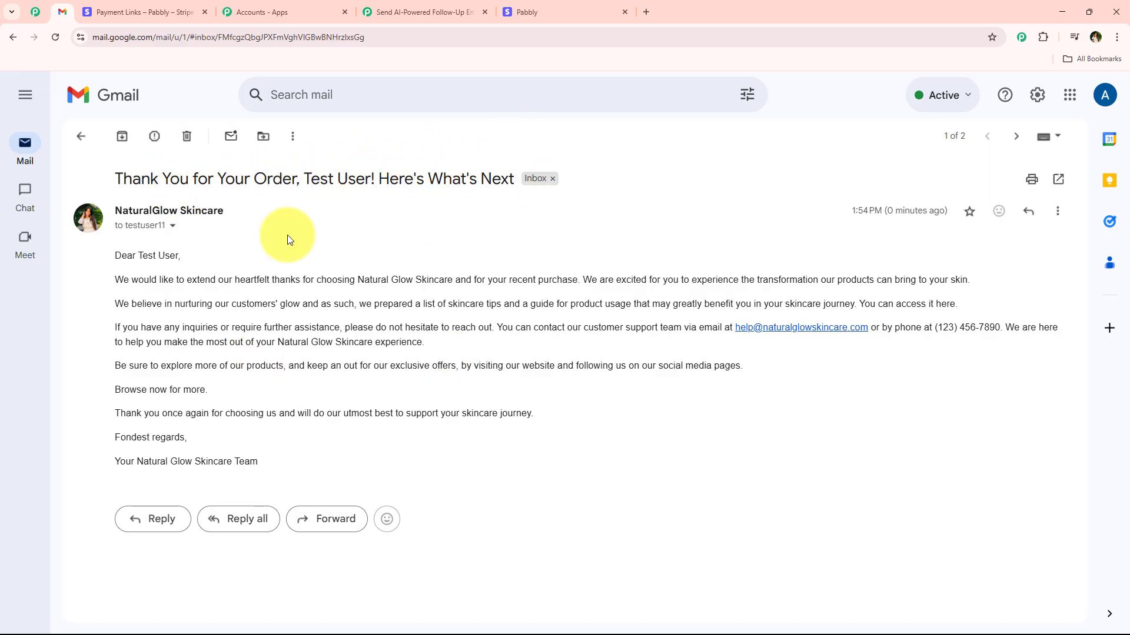
pyautogui.moveTo(141, 274); pyautogui.dragTo(362, 448)
pyautogui.click(376, 450)
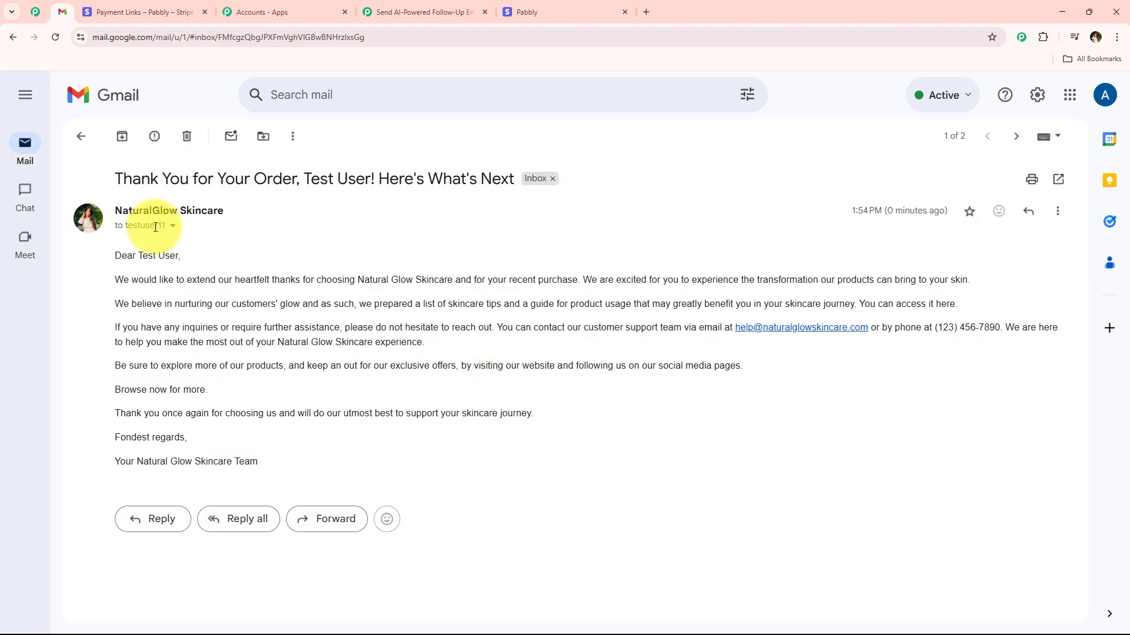
# Open the Stripe checkout page for the face toner, fill in the customer's email and phone number, and correct the phone number's length.
pyautogui.click(406, 11)
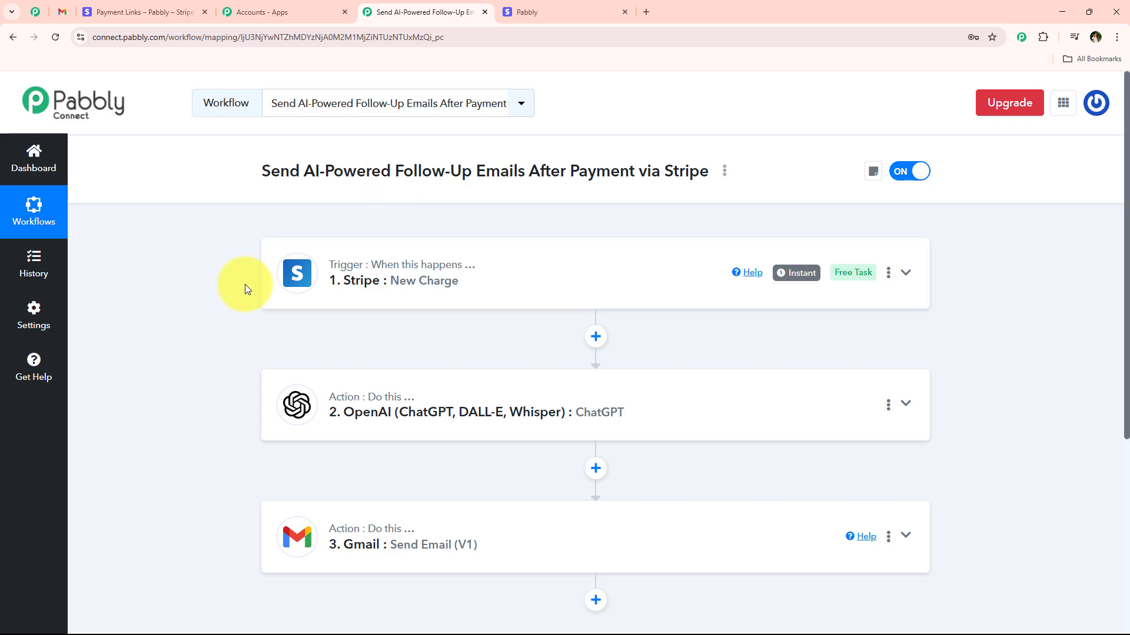
pyautogui.click(617, 8)
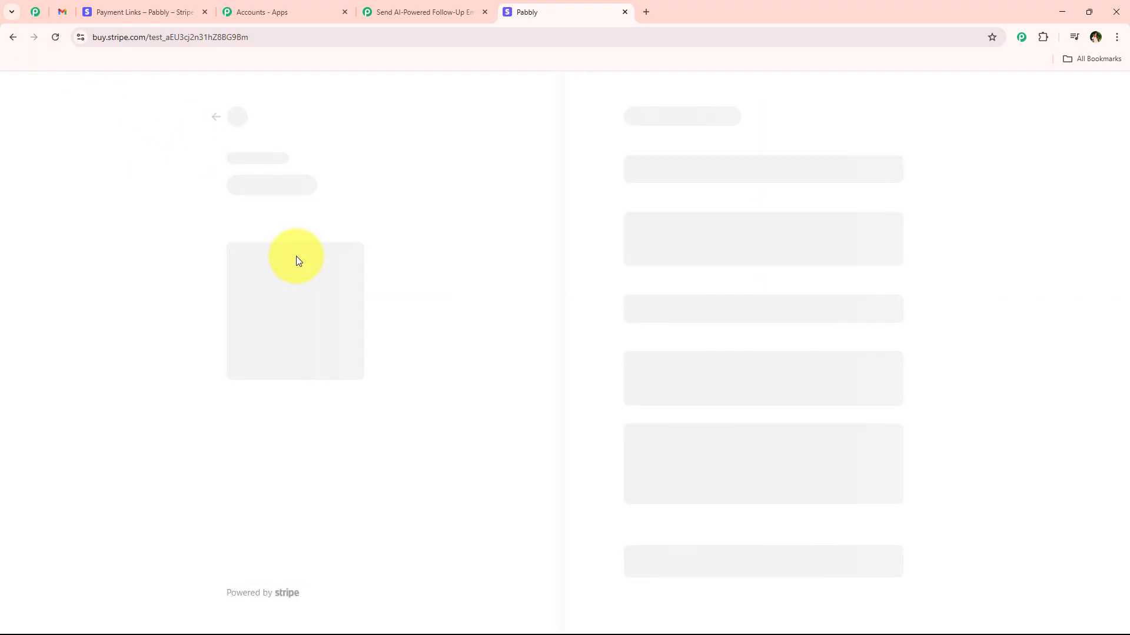
pyautogui.click(725, 187)
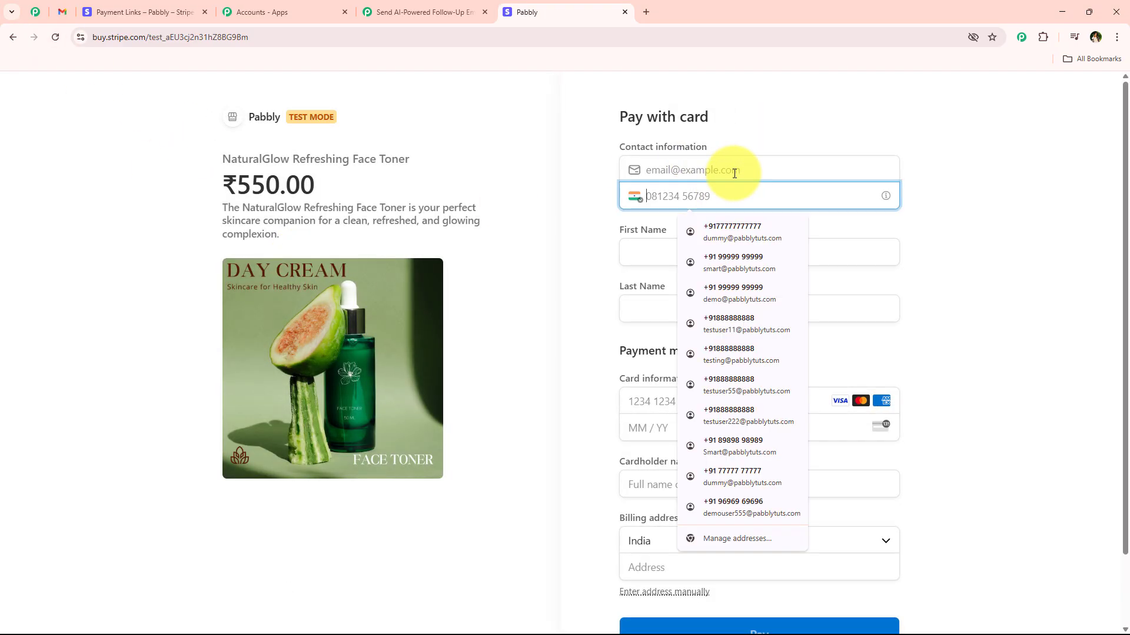
pyautogui.click(732, 171)
pyautogui.click(748, 207)
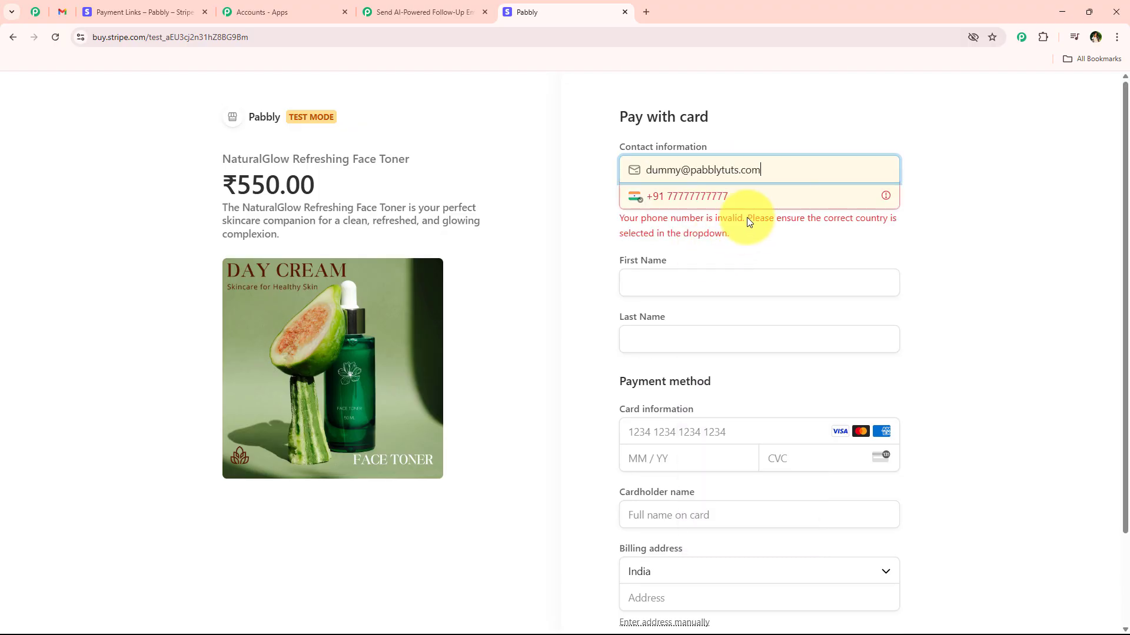
pyautogui.click(747, 200)
pyautogui.press('BackSpace')
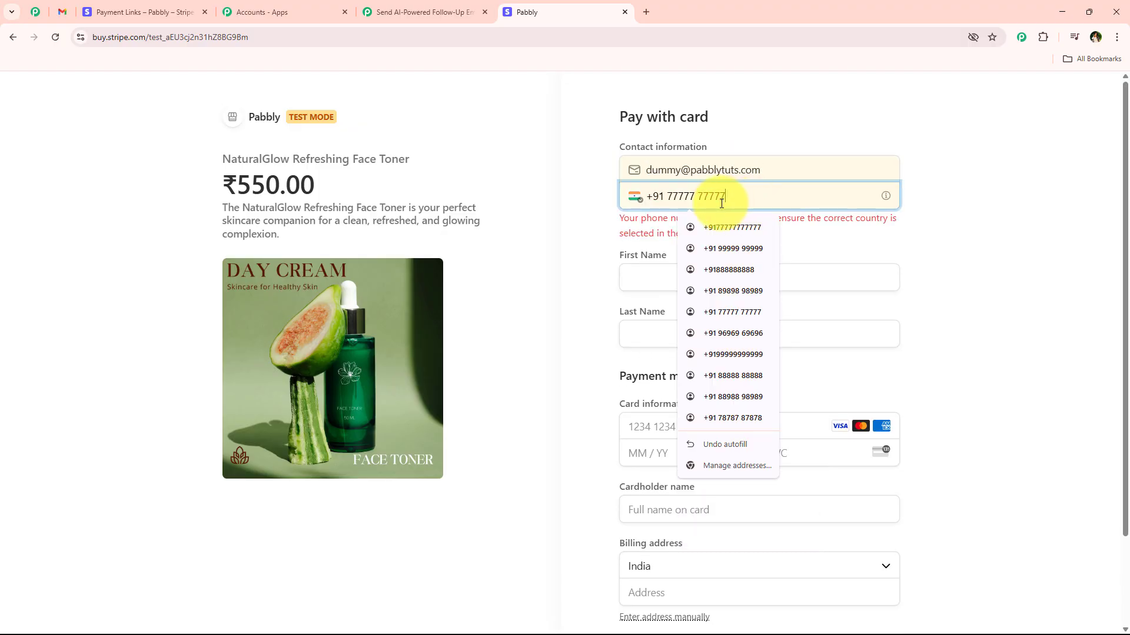
# Fill in the customer's first and last name, card number, expiry, CVC, cardholder name and billing address on the checkout form.
pyautogui.click(674, 256)
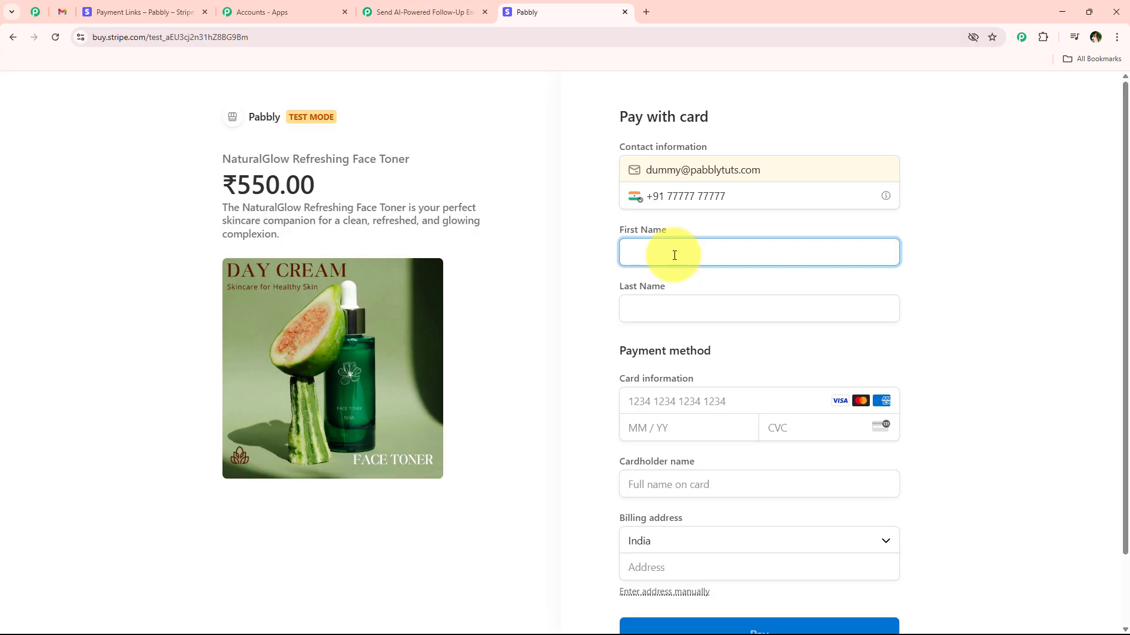
pyautogui.write('Dummy User')
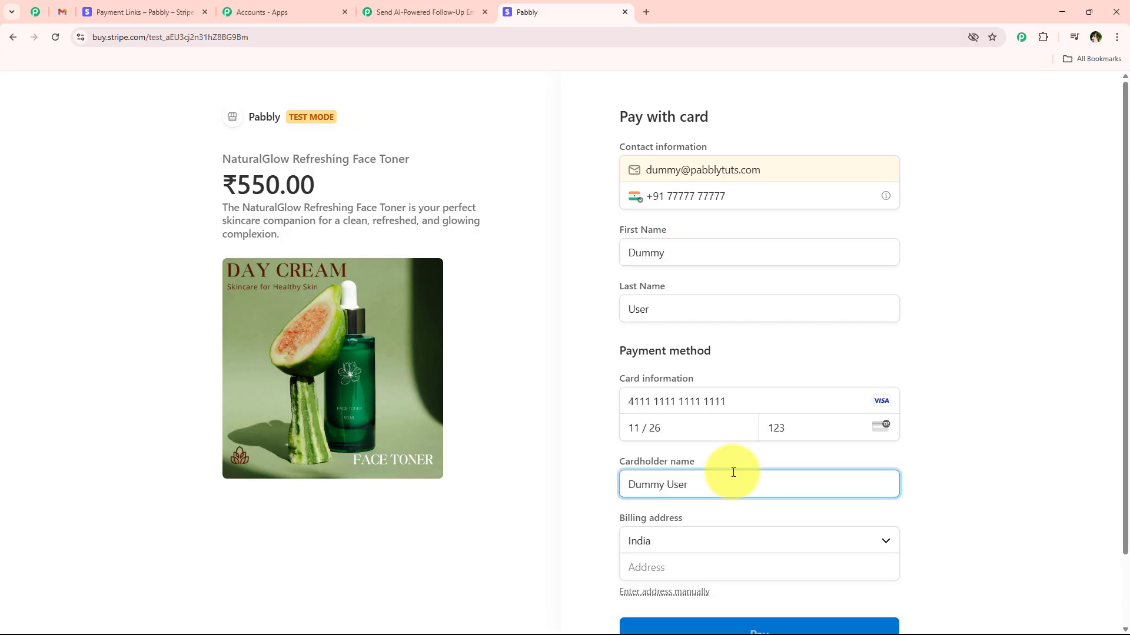
pyautogui.click(673, 559)
pyautogui.click(712, 421)
pyautogui.scroll(-2, 660, 396)
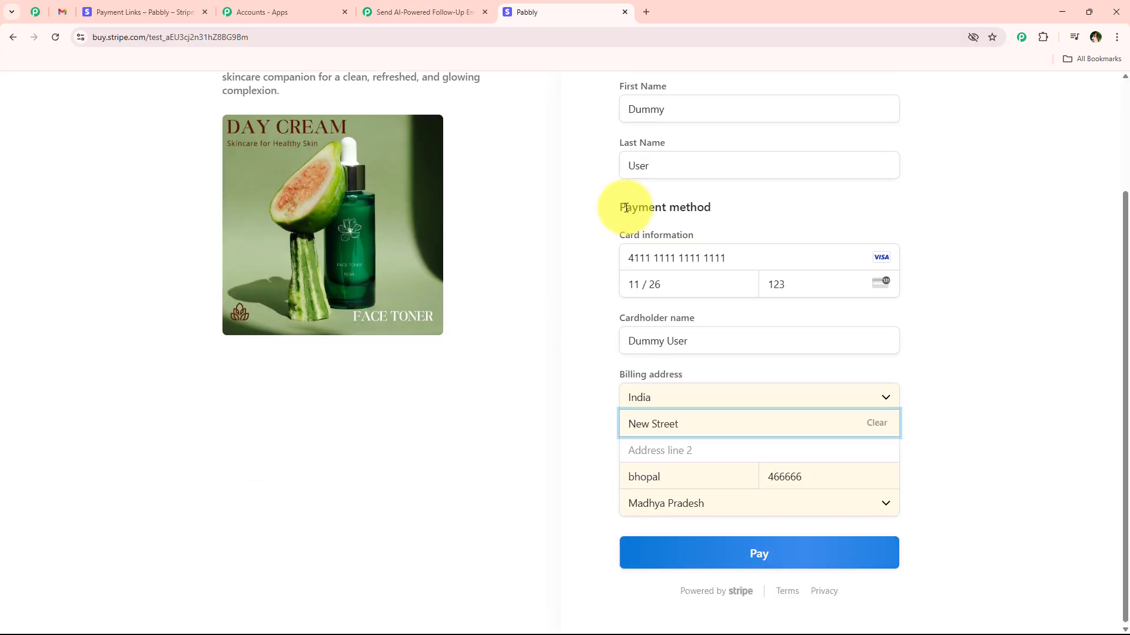
# Submit the test payment for the NaturalGlow Refreshing Face Toner and save the address in the browser.
pyautogui.click(833, 554)
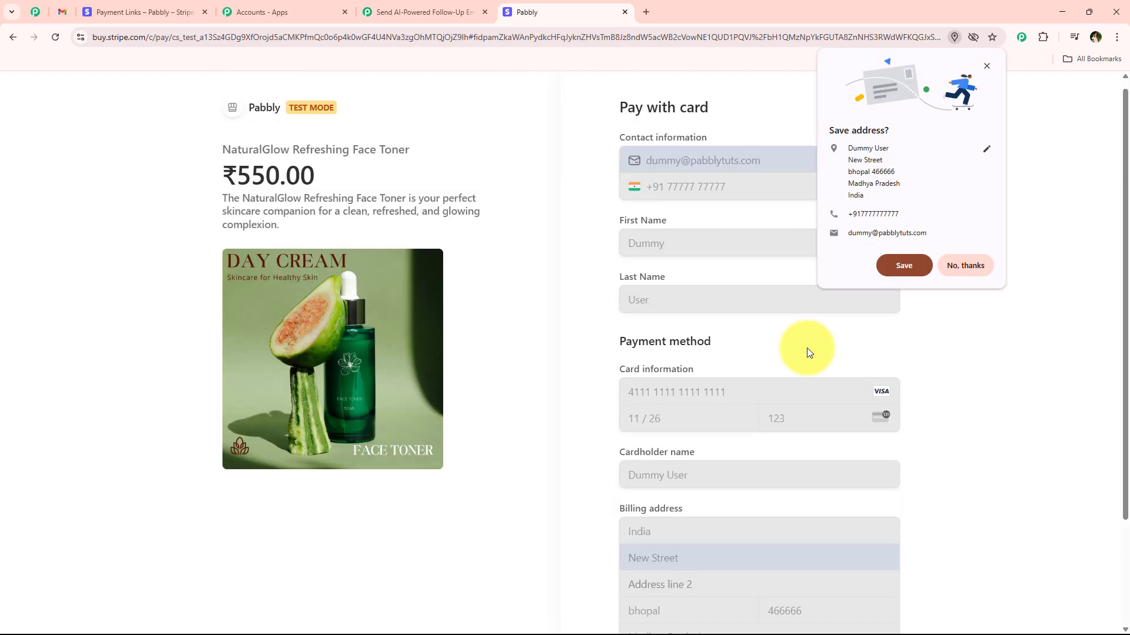
pyautogui.click(905, 265)
pyautogui.scroll(-2, 616, 370)
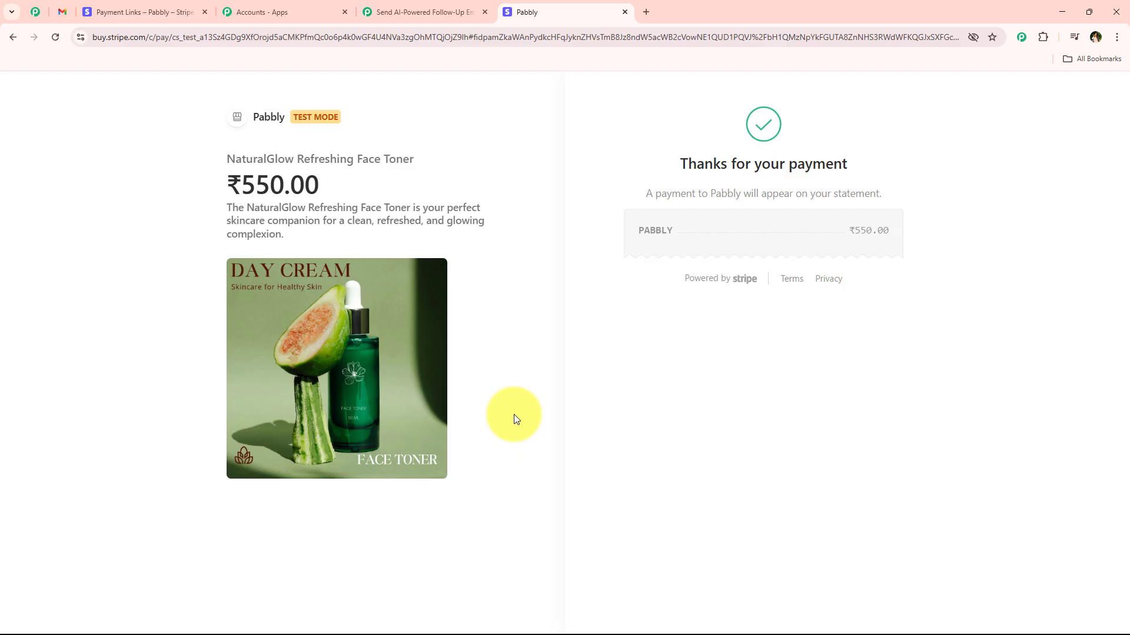
# Switch to Gmail, refresh the inbox to fetch the new follow-up email, and open the latest NaturalGlow Skincare message to review it.
pyautogui.click(69, 16)
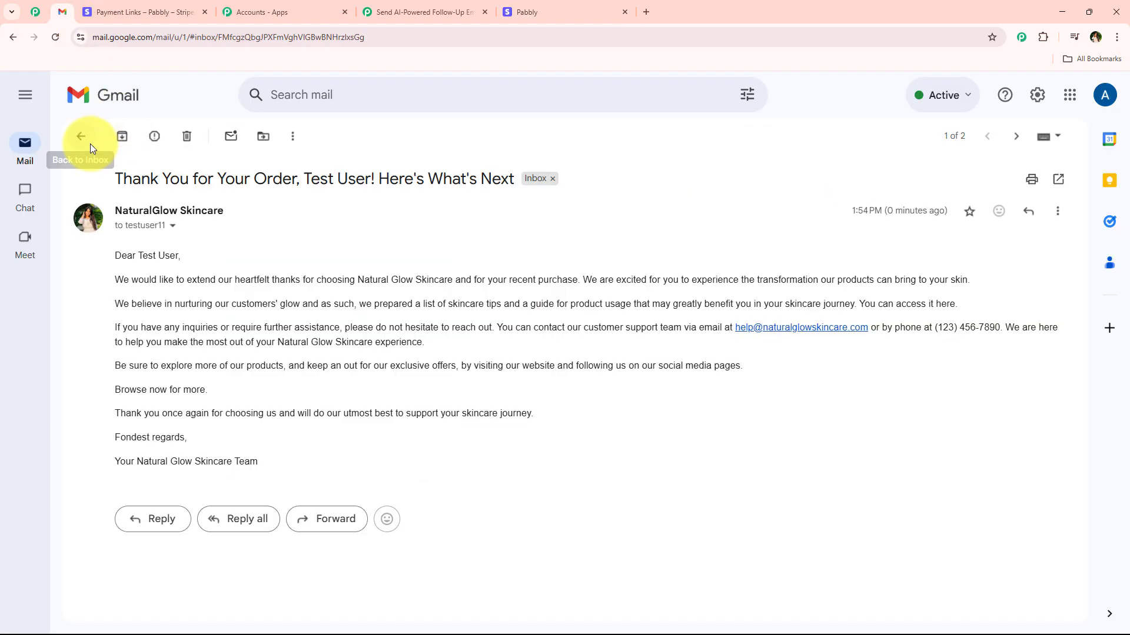
pyautogui.click(90, 144)
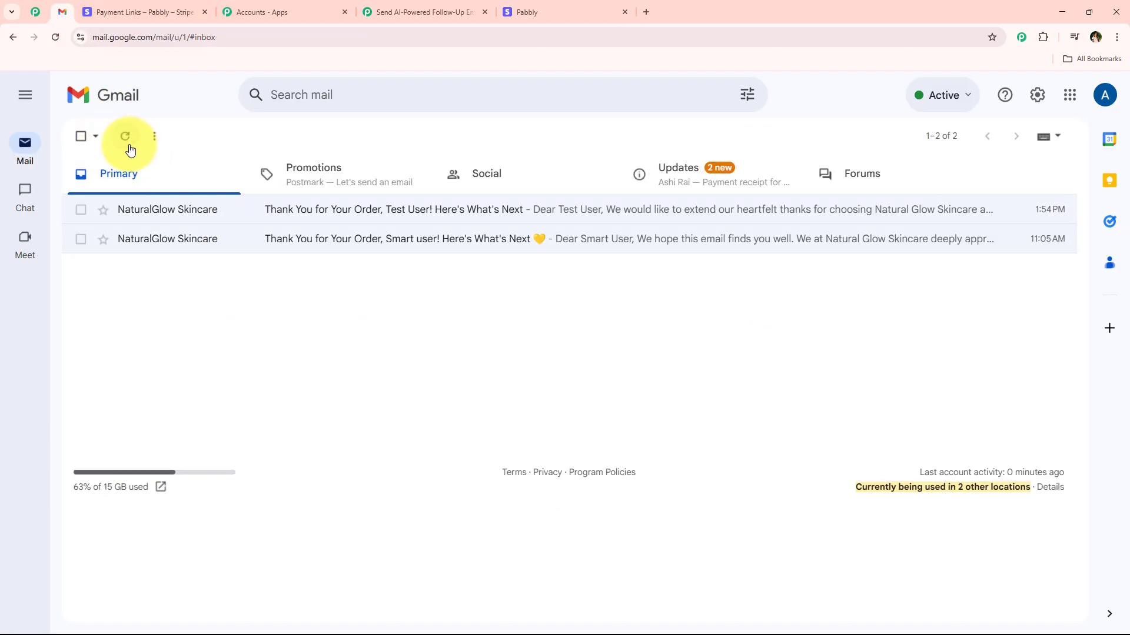
pyautogui.click(128, 144)
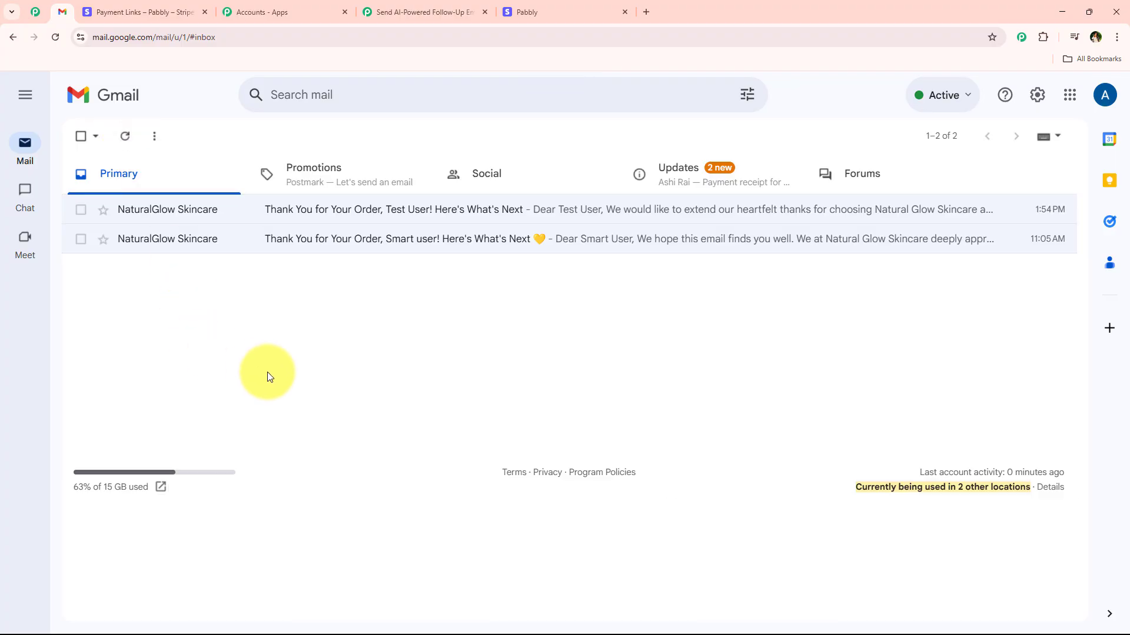
pyautogui.click(383, 12)
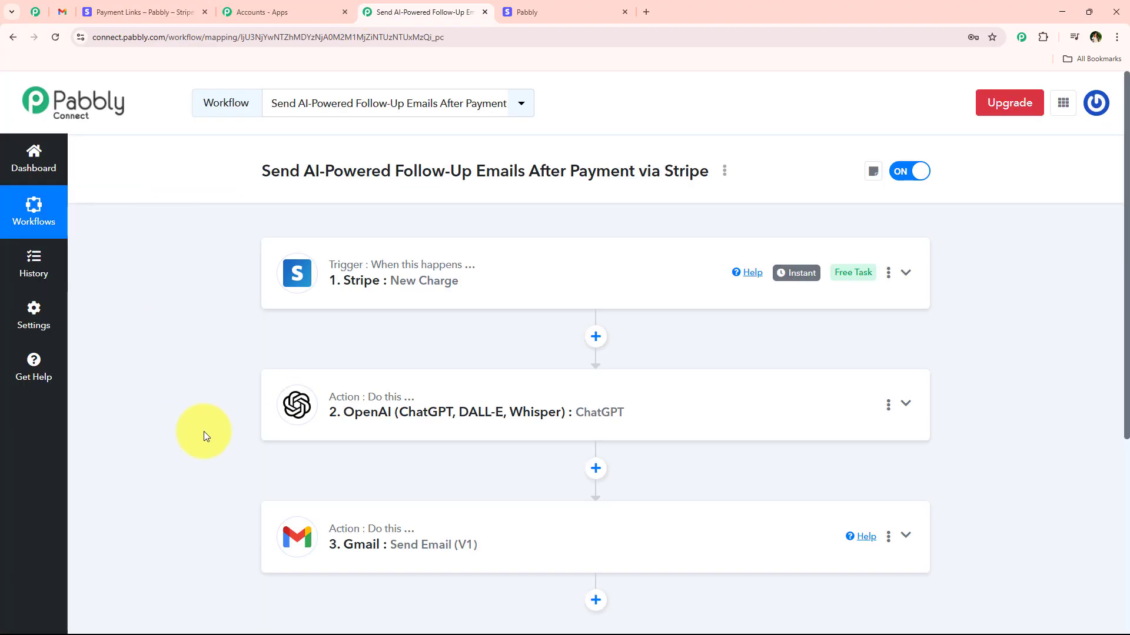
pyautogui.click(56, 13)
pyautogui.click(126, 148)
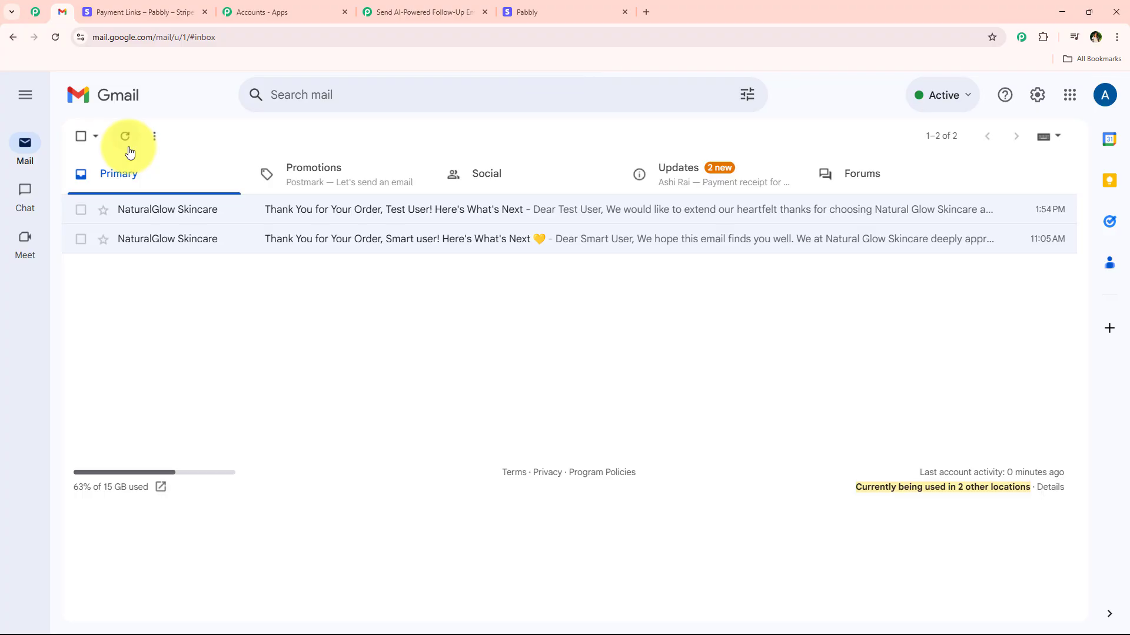
pyautogui.click(128, 150)
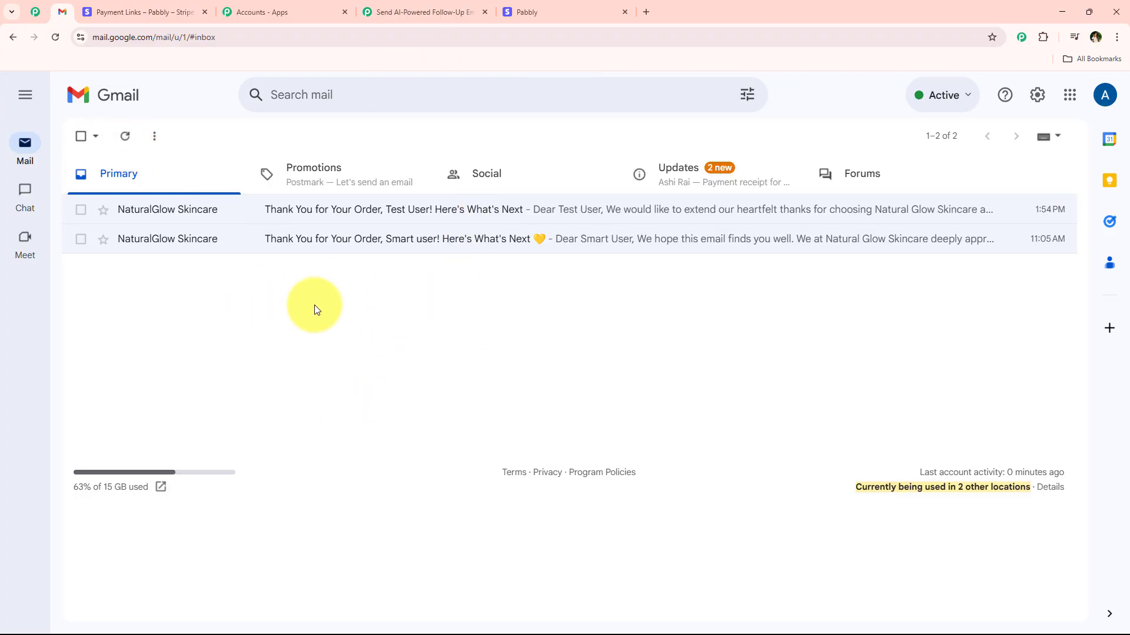
pyautogui.click(126, 141)
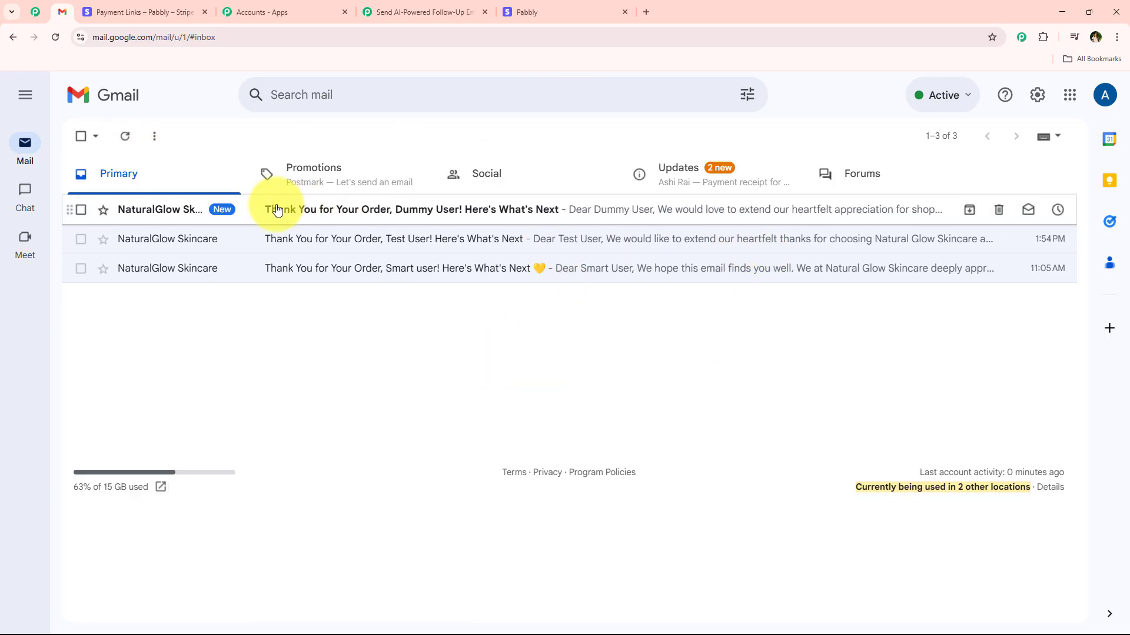
pyautogui.click(479, 213)
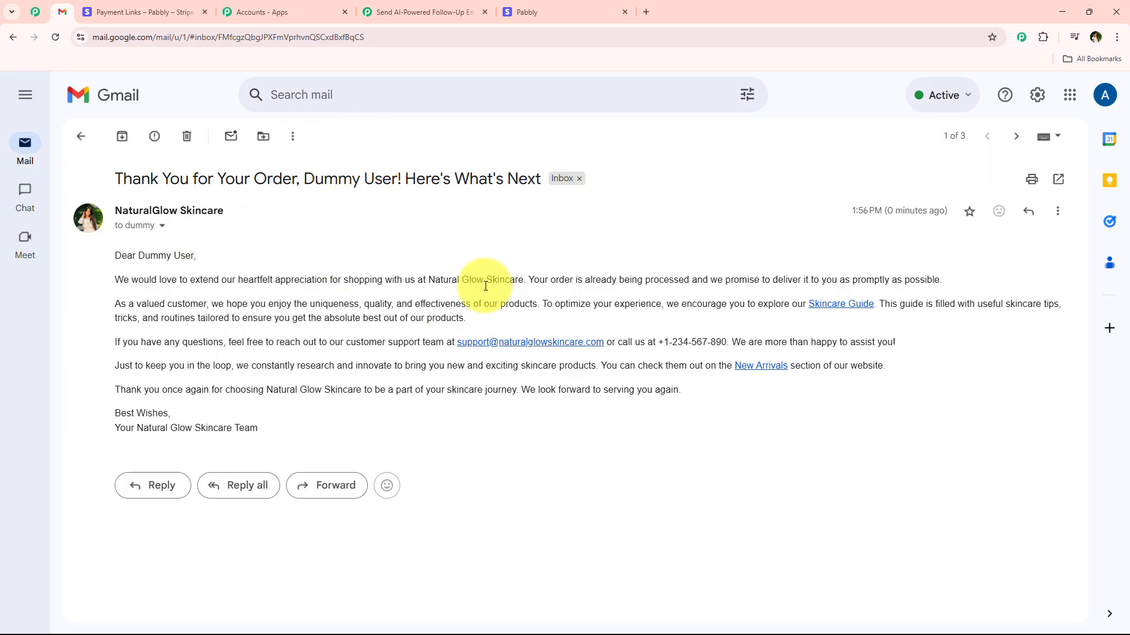
# Return to the Pabbly Connect workflow and review its Stripe trigger and its OpenAI and Gmail actions.
pyautogui.click(417, 12)
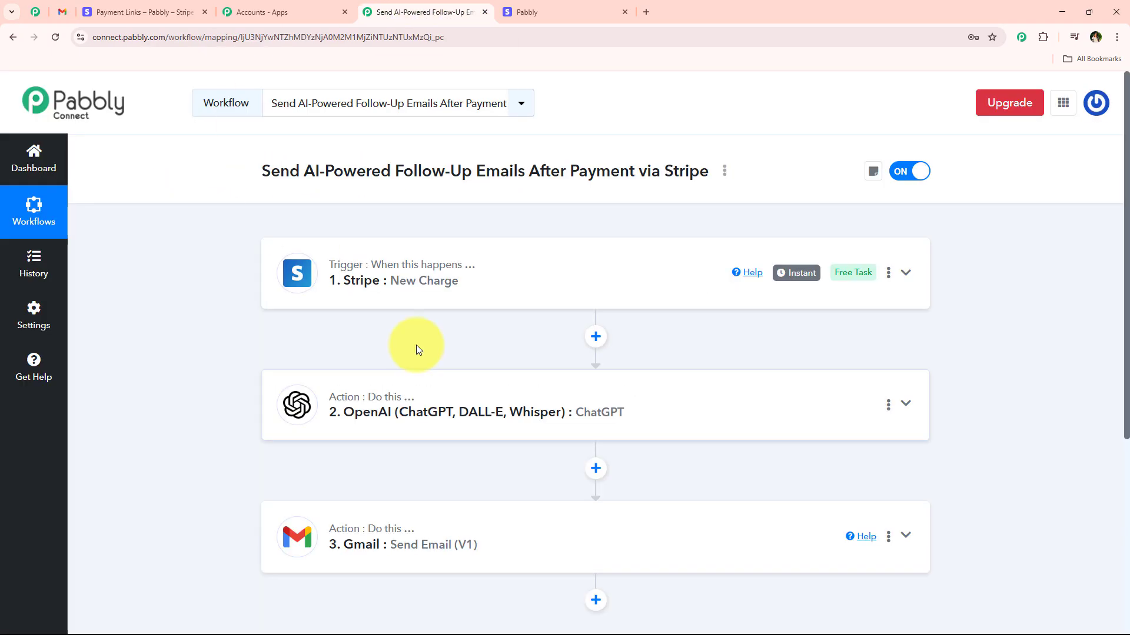
pyautogui.scroll(-1, 329, 365)
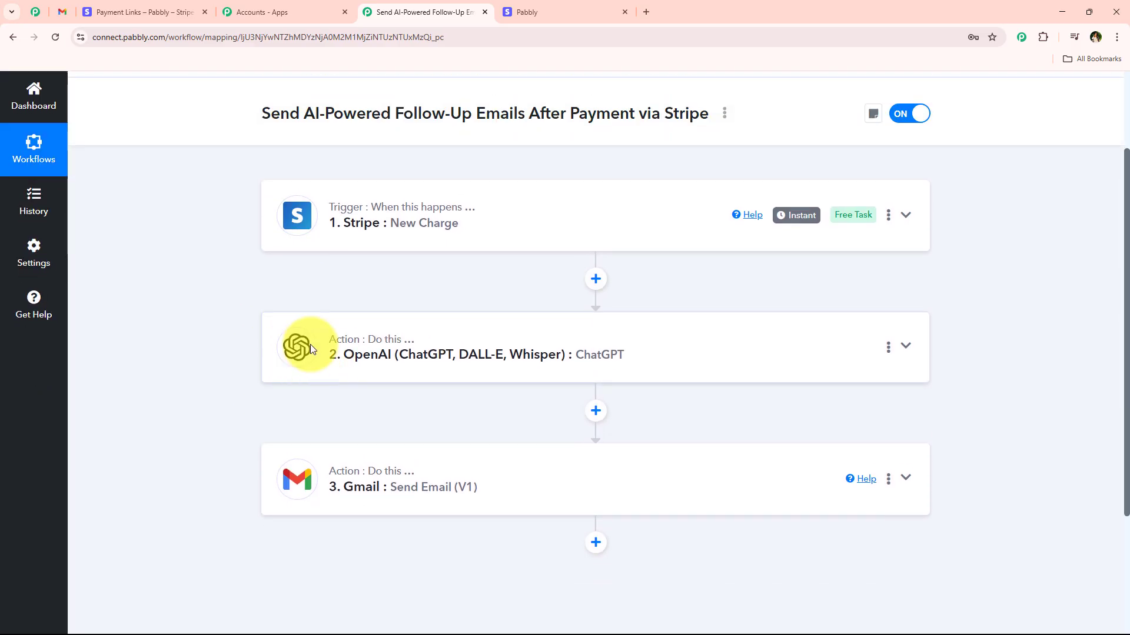
pyautogui.click(63, 6)
pyautogui.click(385, 12)
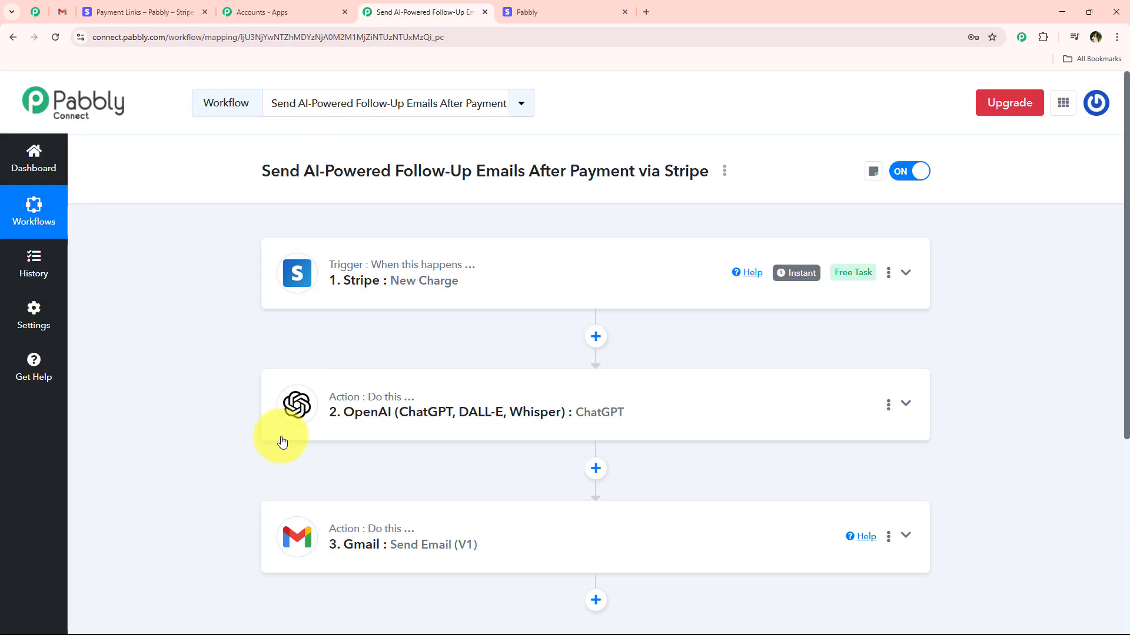